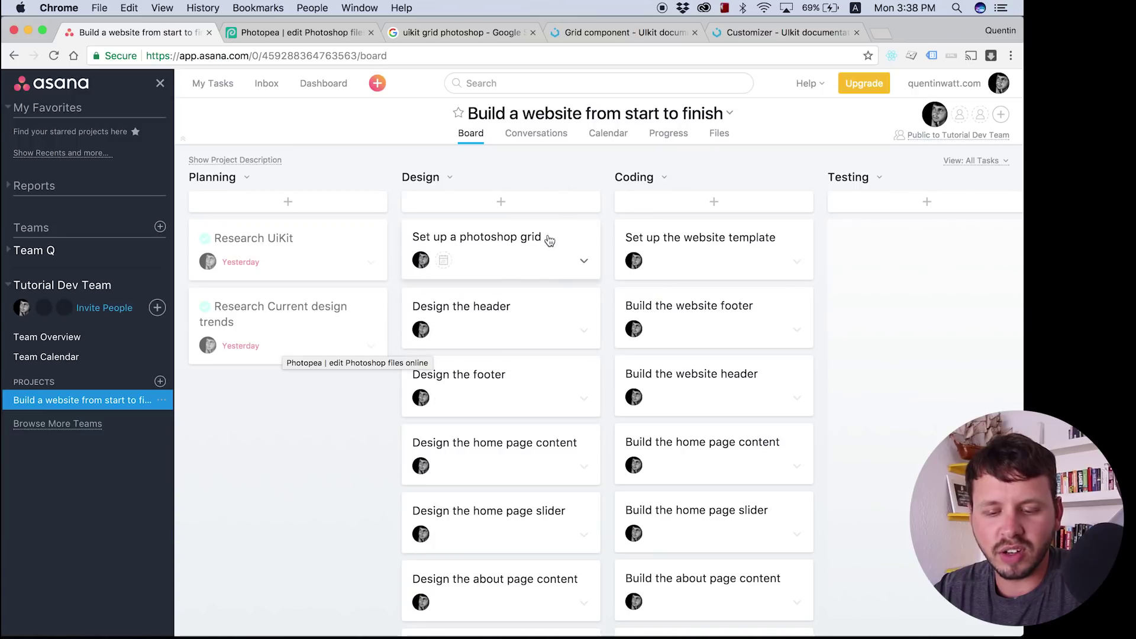
Step: Bring Photoshop forward and compare the guides on Artboard 2 (375×667) and Artboard 1 (1440×900)
{"action": "mouse_move", "coordinate": [502, 610]}
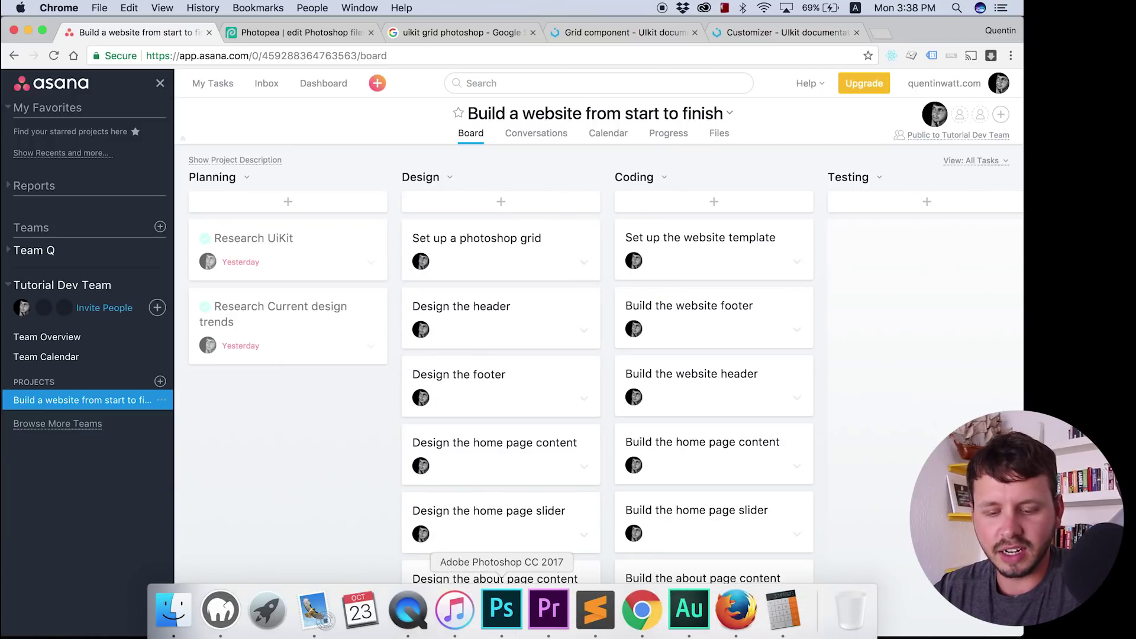
{"action": "left_click", "coordinate": [502, 610]}
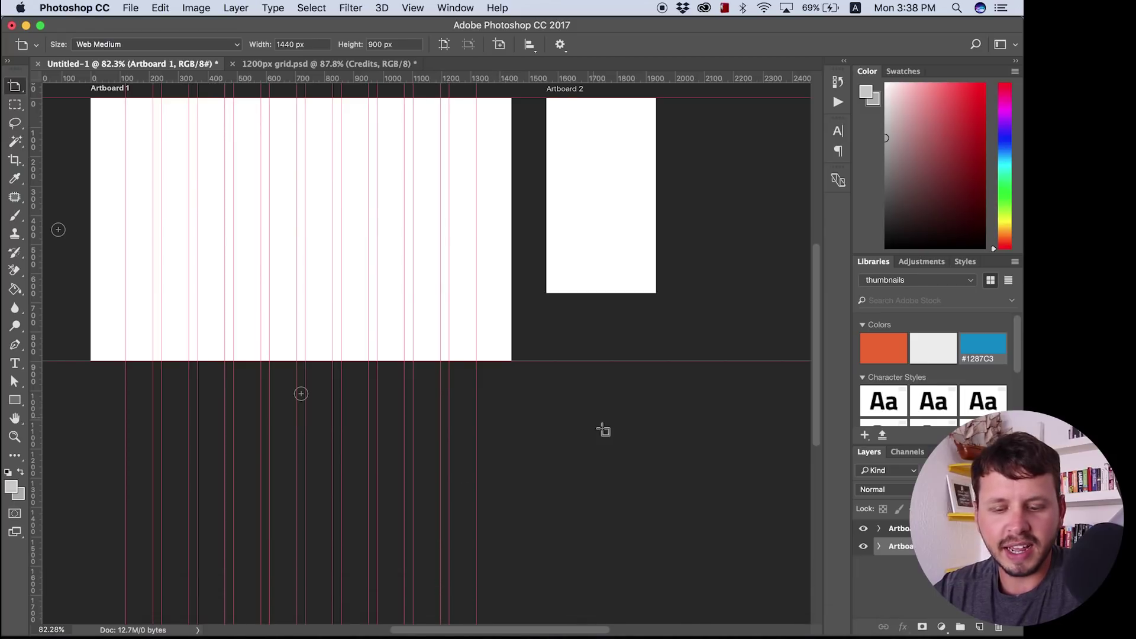
{"action": "scroll", "coordinate": [515, 627], "scroll_direction": "left", "scroll_amount": 3}
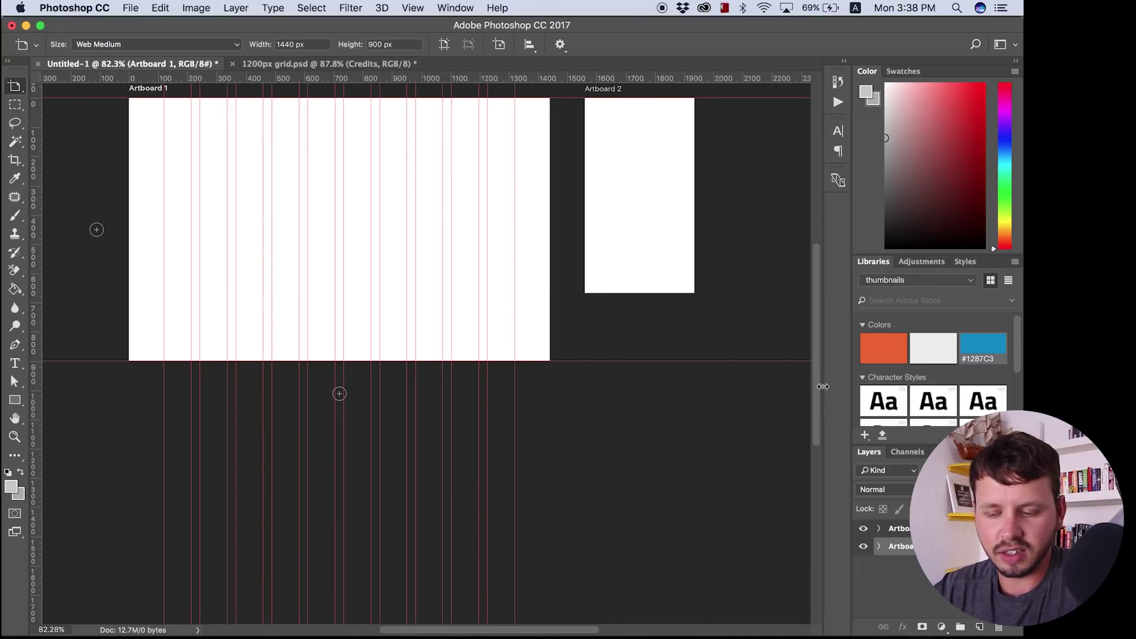
{"action": "left_click_drag", "start_coordinate": [816, 391], "coordinate": [815, 354]}
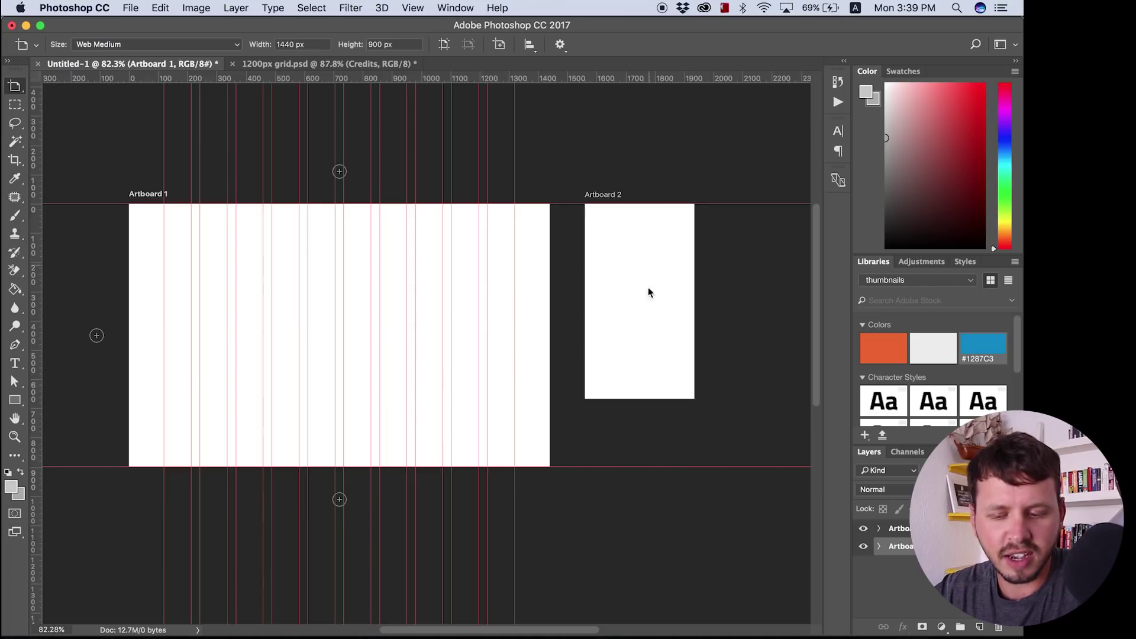
{"action": "left_click", "coordinate": [897, 528]}
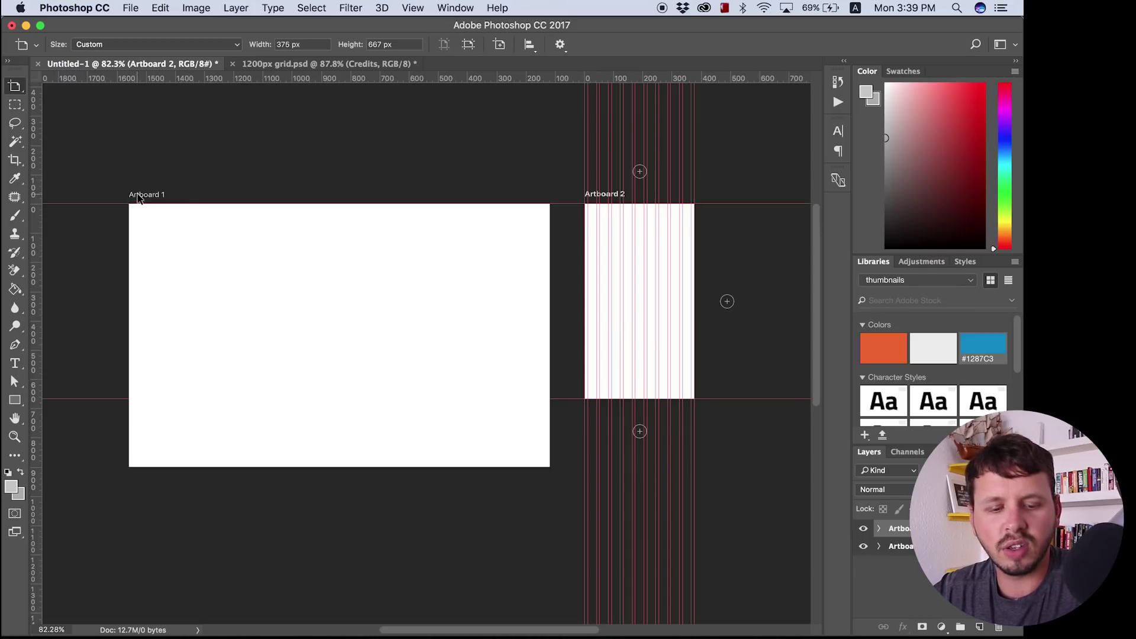
{"action": "left_click", "coordinate": [451, 192]}
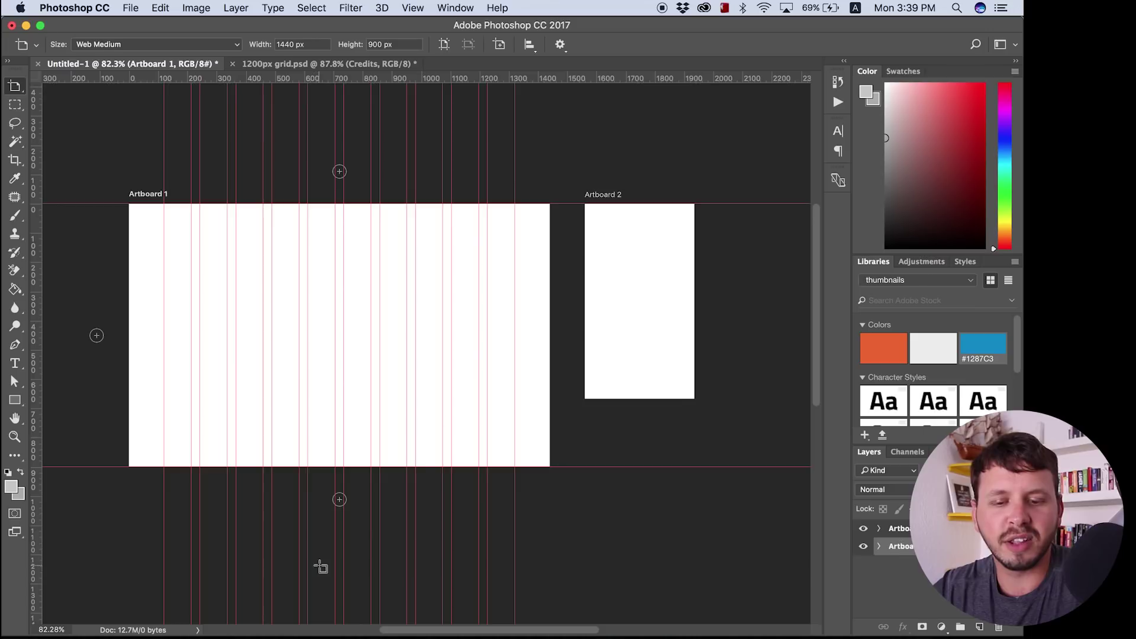
Step: In Finder's Downloads > uikit grid psd folder, preview the 768px, 960px and 1200px grids, then select 960px grid.psd
{"action": "mouse_move", "coordinate": [266, 637]}
{"action": "left_click", "coordinate": [173, 609]}
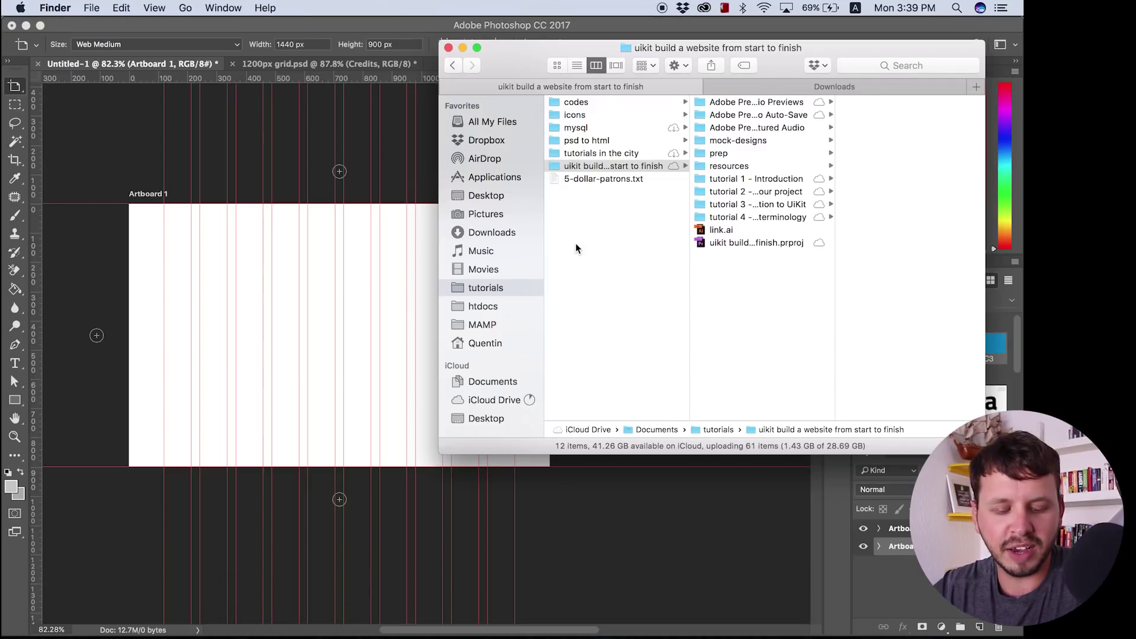
{"action": "left_click", "coordinate": [497, 233]}
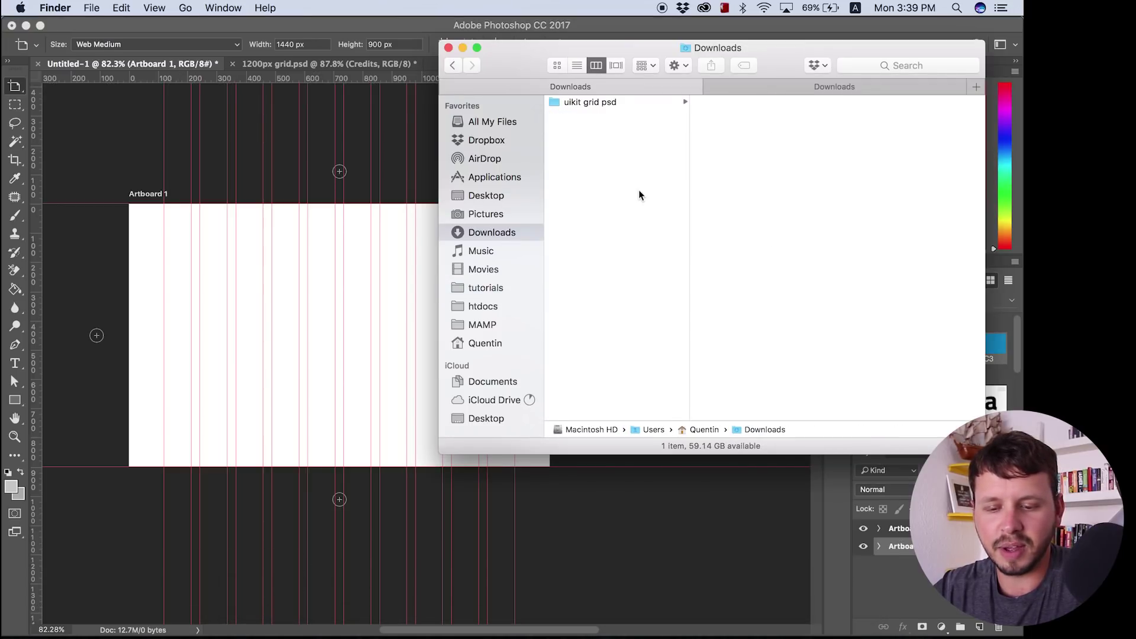
{"action": "left_click", "coordinate": [610, 106]}
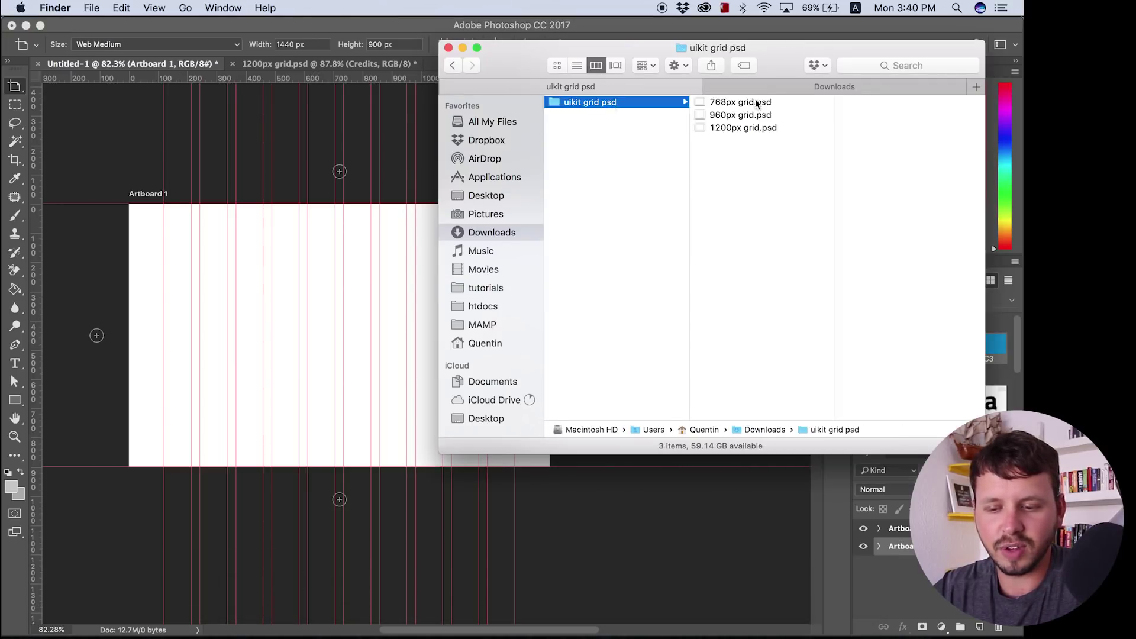
{"action": "left_click", "coordinate": [725, 103]}
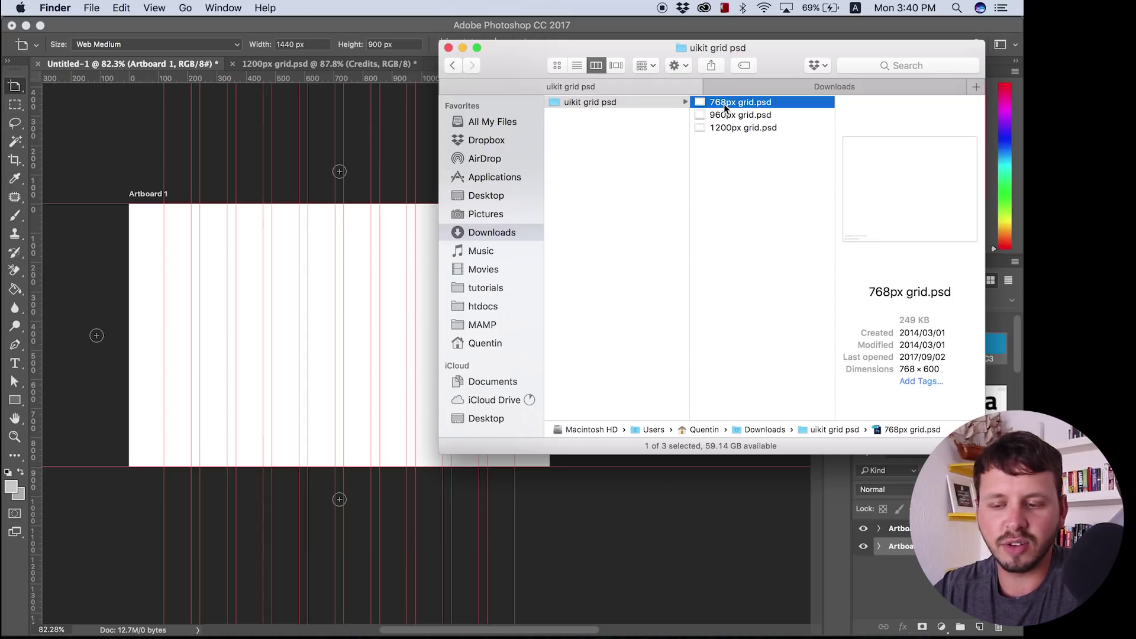
{"action": "left_click", "coordinate": [723, 116]}
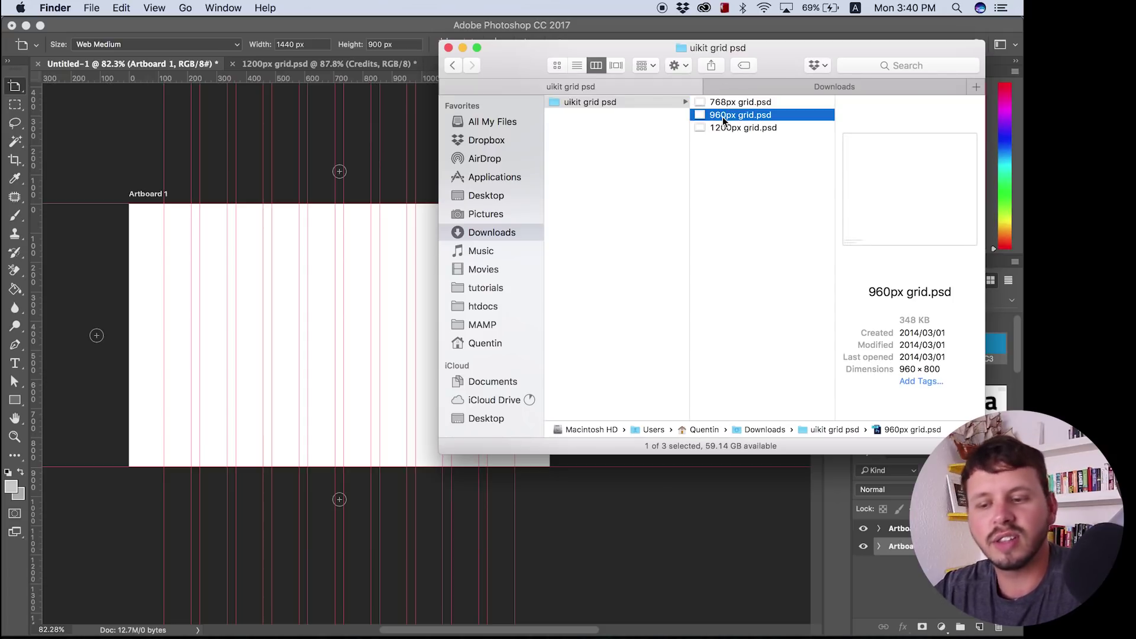
{"action": "left_click", "coordinate": [726, 129]}
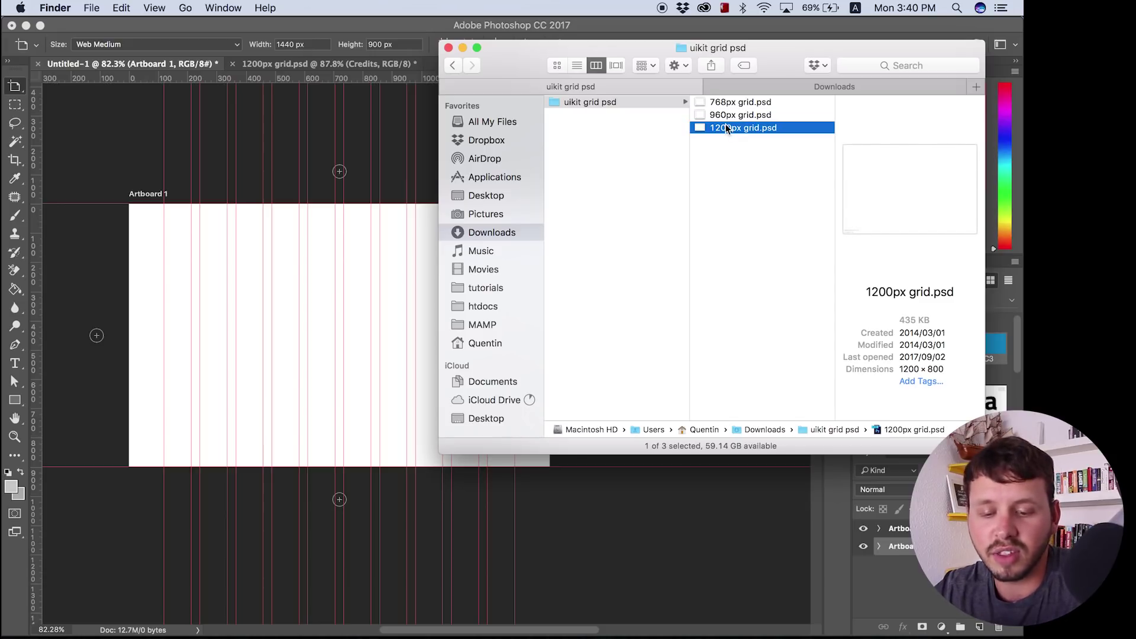
{"action": "left_click", "coordinate": [724, 116]}
Step: Open 960px grid.psd in Photoshop, dismiss the New Library prompt, and glance at the 1200px grid tab
{"action": "key", "text": "super+Tab"}
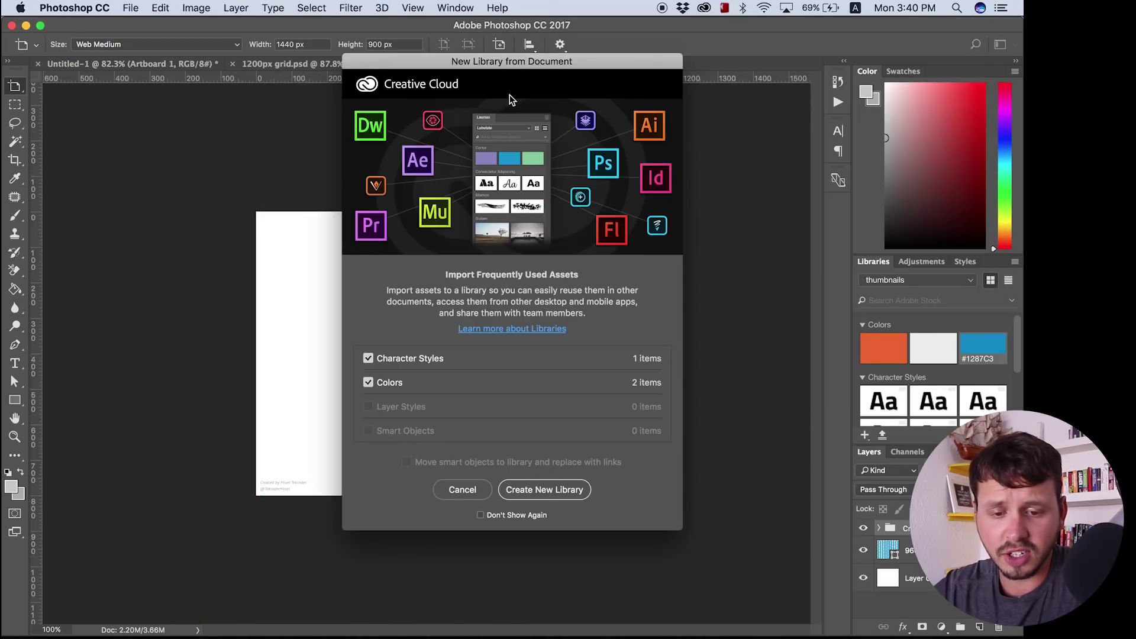
{"action": "left_click", "coordinate": [462, 489]}
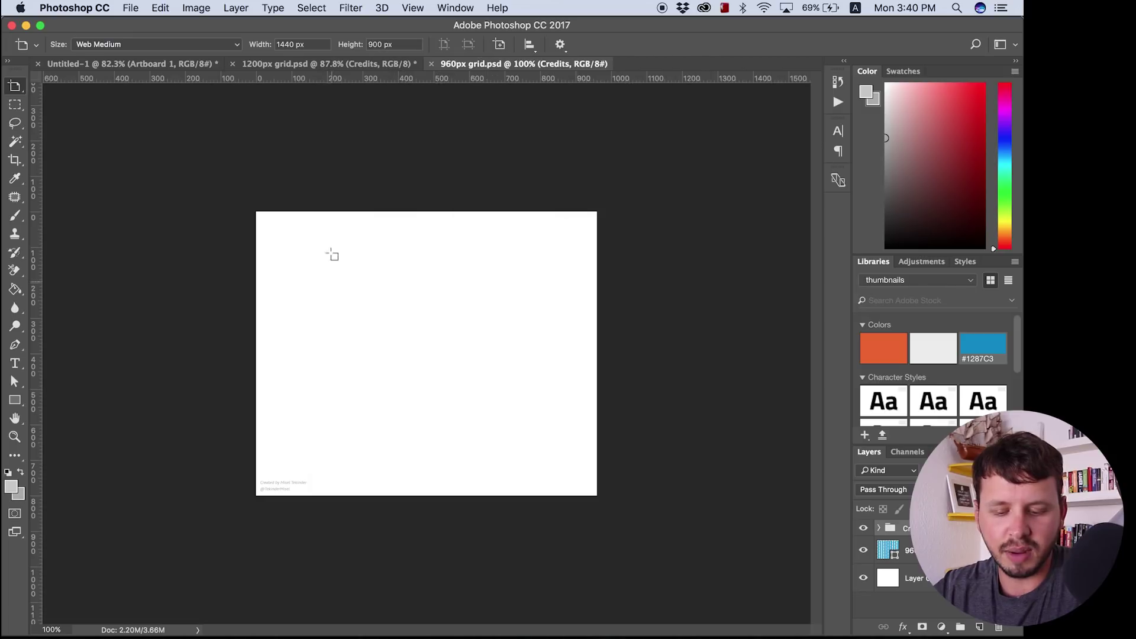
{"action": "left_click", "coordinate": [358, 63]}
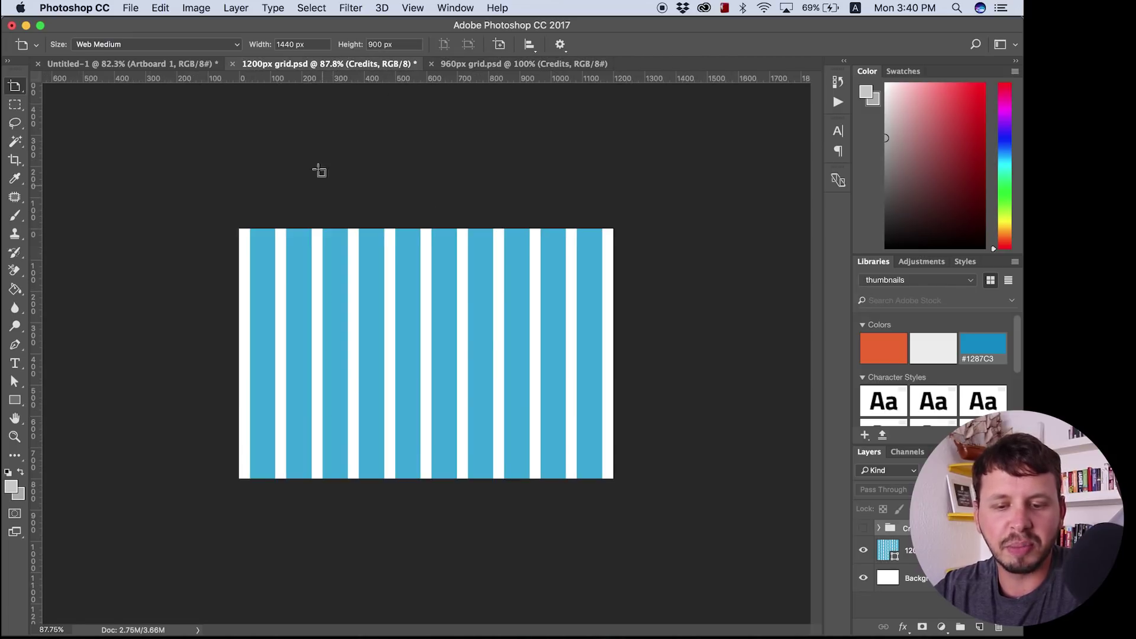
{"action": "left_click", "coordinate": [471, 67]}
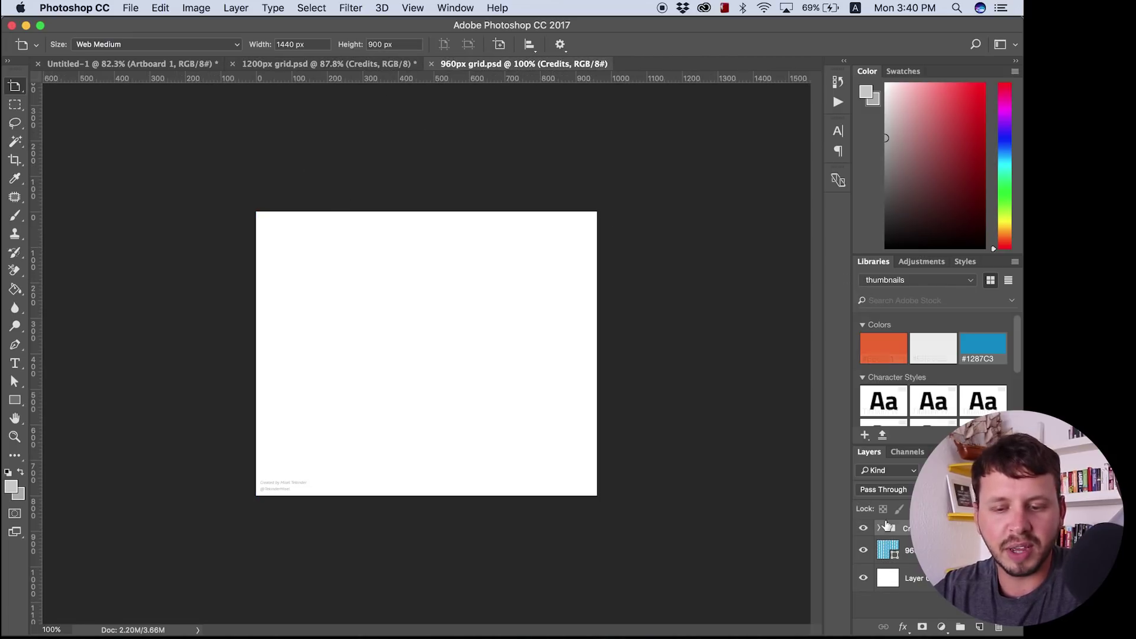
Step: Hide the Credits group to show the blue columns, compare with 1200px grid, then return to Untitled-1
{"action": "left_click", "coordinate": [863, 528]}
{"action": "left_click", "coordinate": [300, 65]}
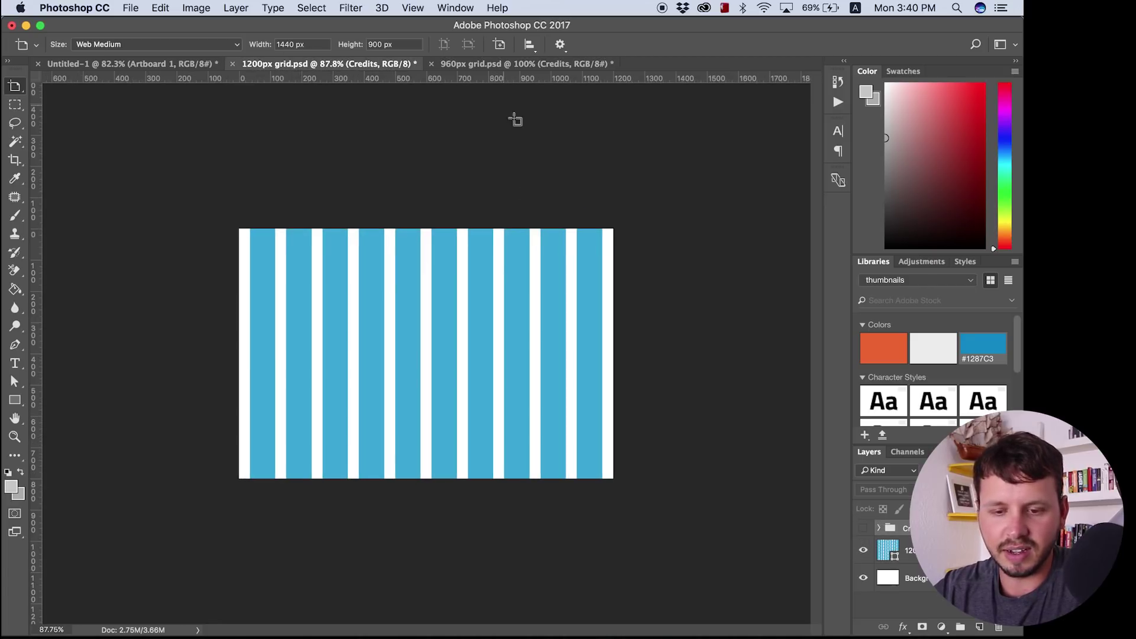
{"action": "left_click", "coordinate": [468, 65]}
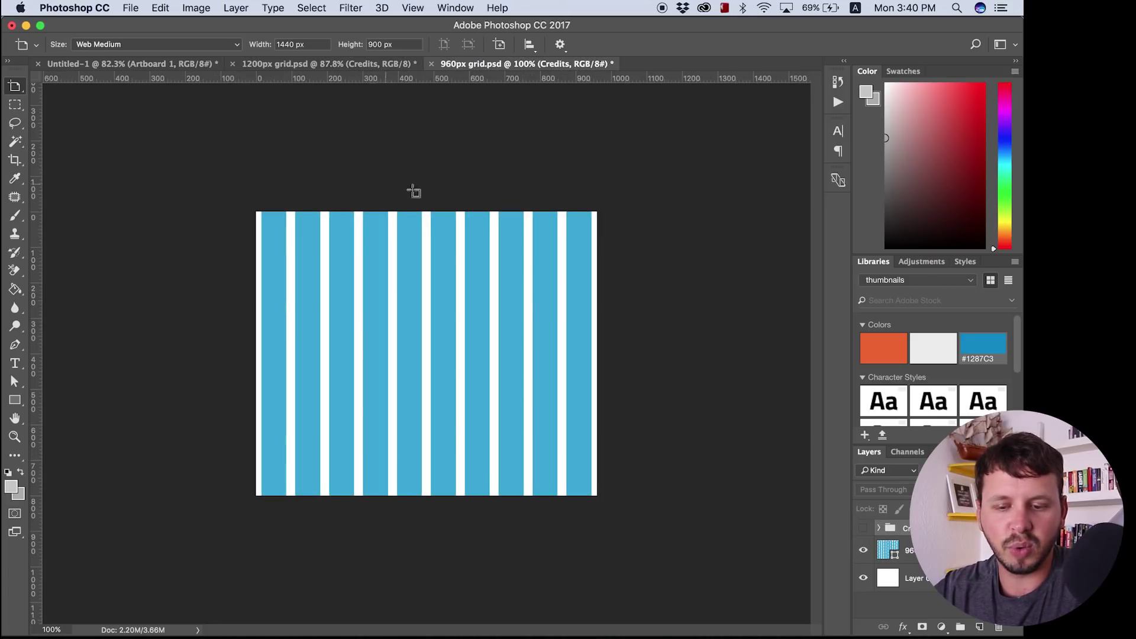
{"action": "left_click", "coordinate": [188, 65]}
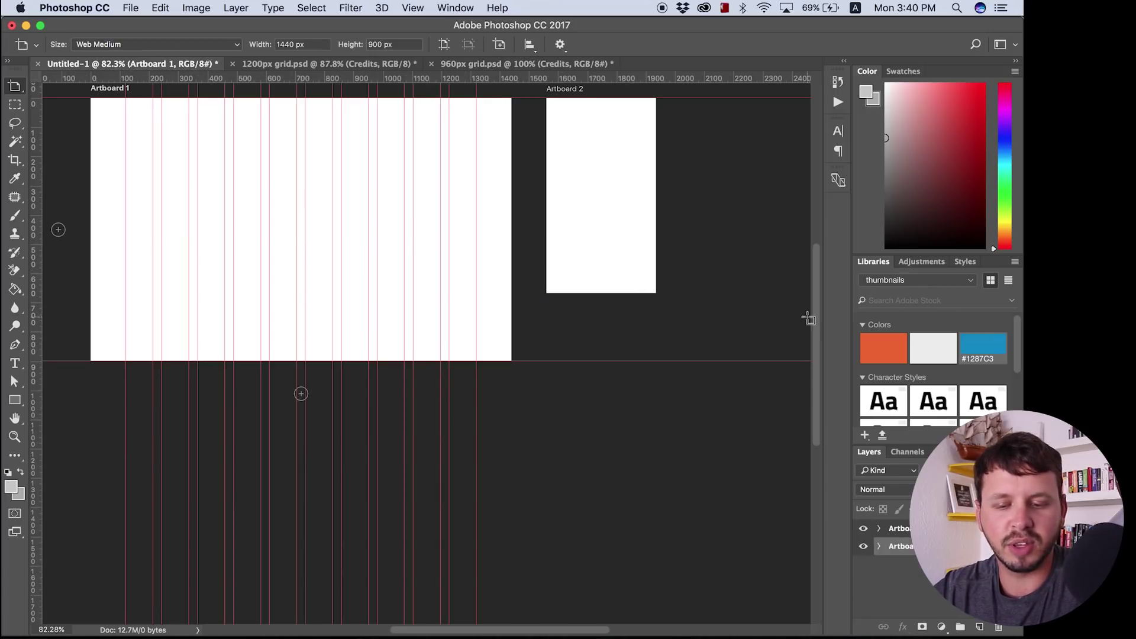
{"action": "left_click_drag", "start_coordinate": [821, 328], "coordinate": [816, 292]}
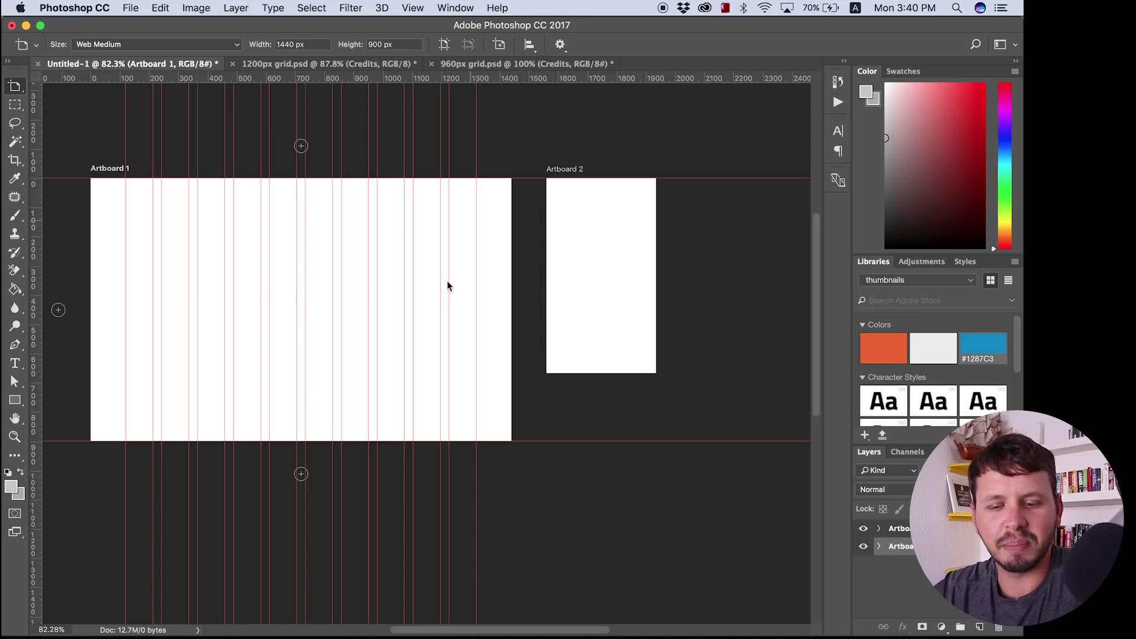
{"action": "mouse_move", "coordinate": [466, 622]}
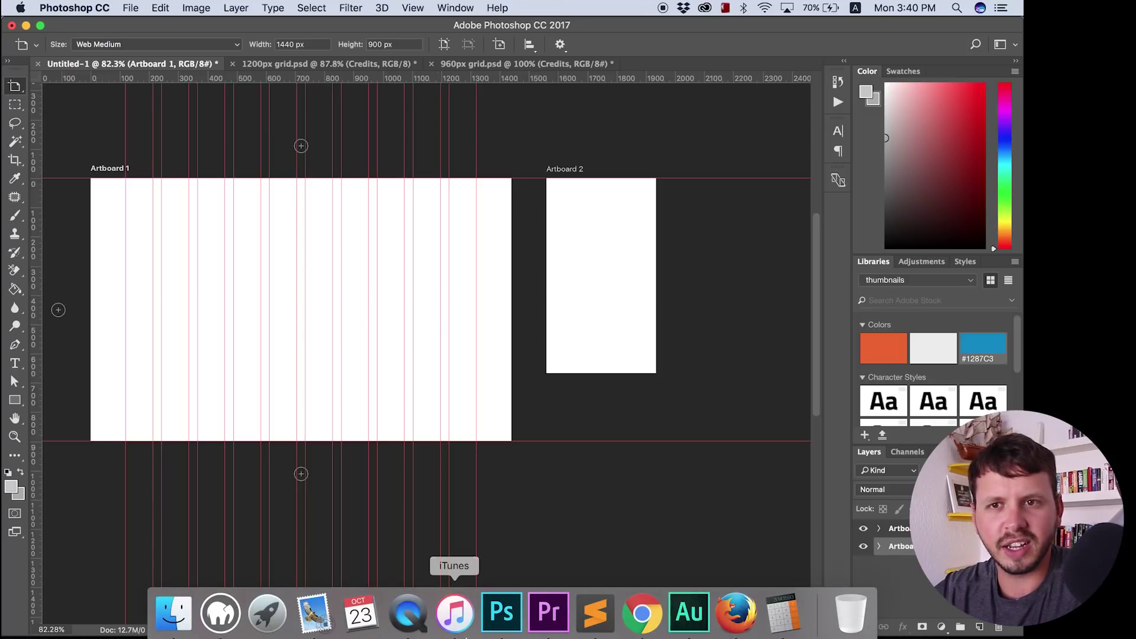
Step: Bring Chrome forward and switch to the Photopea editor tab
{"action": "left_click", "coordinate": [630, 621]}
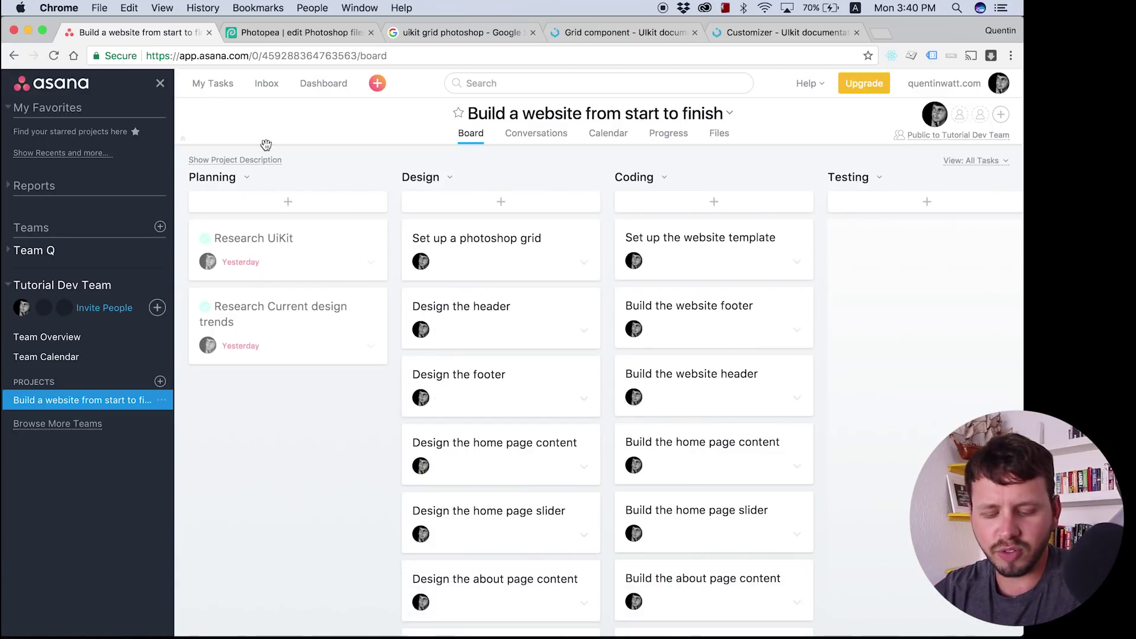
{"action": "left_click", "coordinate": [268, 39]}
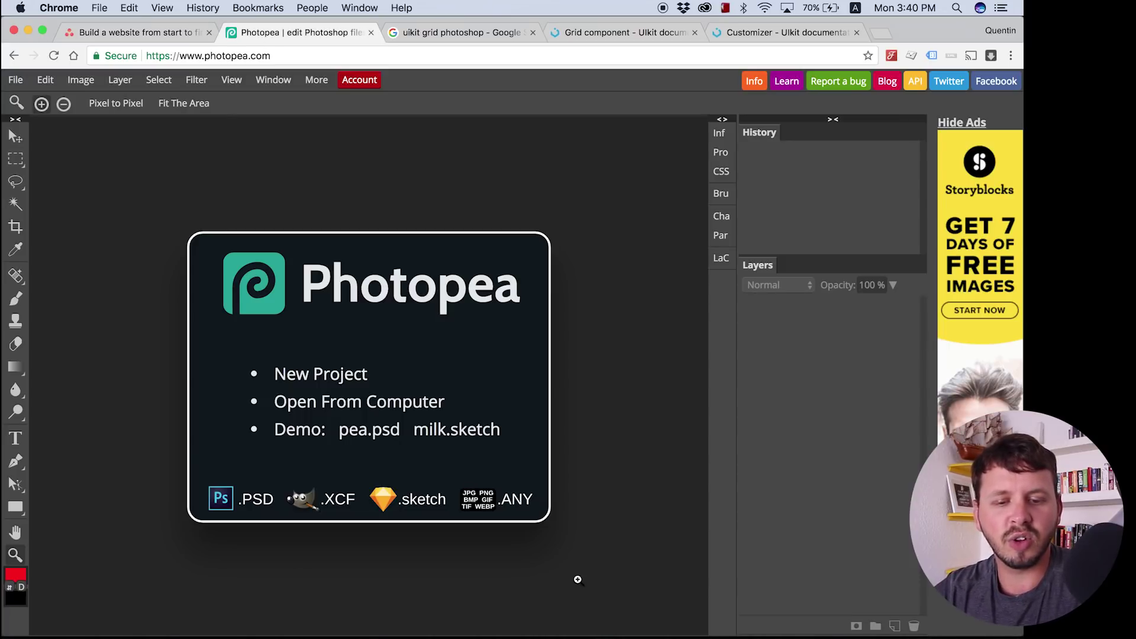
{"action": "left_click", "coordinate": [288, 59]}
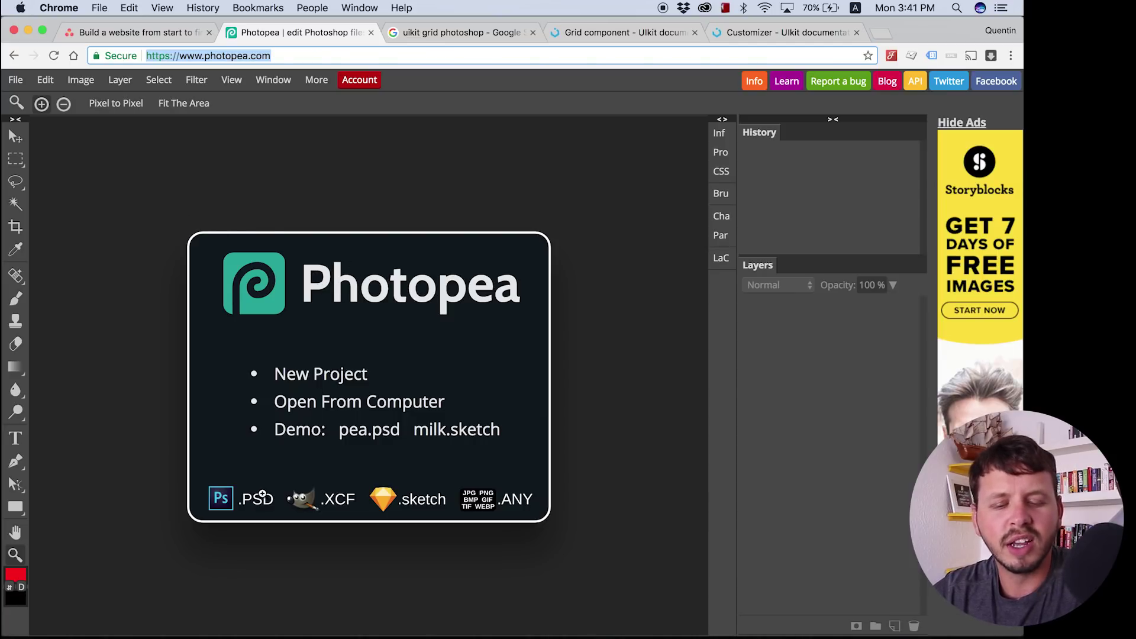
Step: Open mock-design.psd from tutorials > uikit build a website from start to finish > mock-designs
{"action": "left_click", "coordinate": [15, 80]}
{"action": "left_click", "coordinate": [69, 125]}
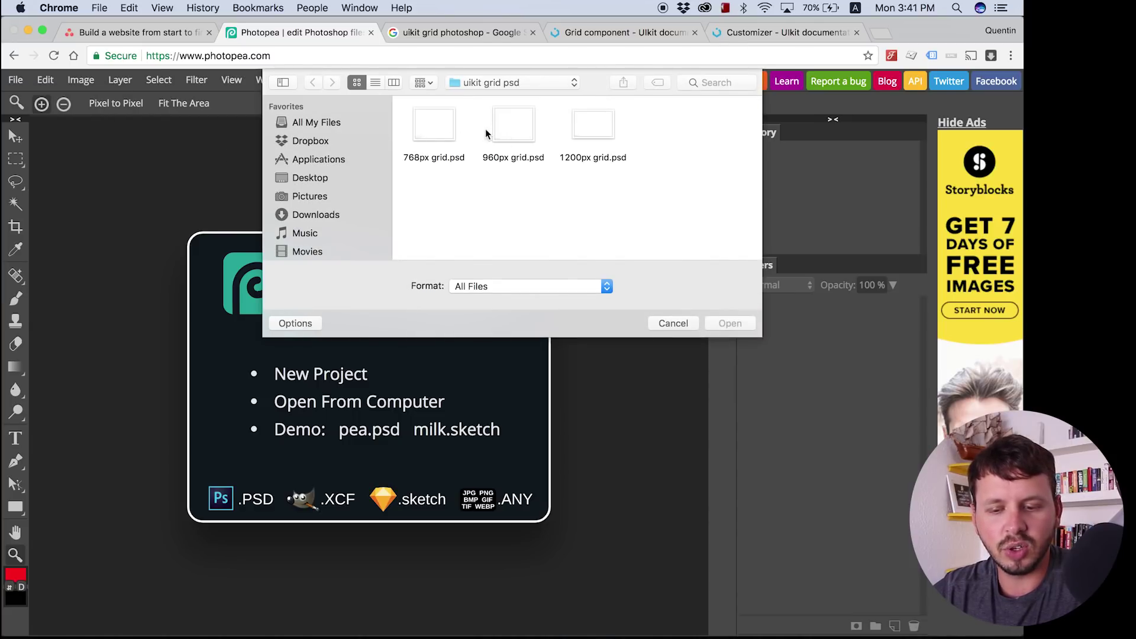
{"action": "scroll", "coordinate": [328, 216], "scroll_direction": "down", "scroll_amount": 5}
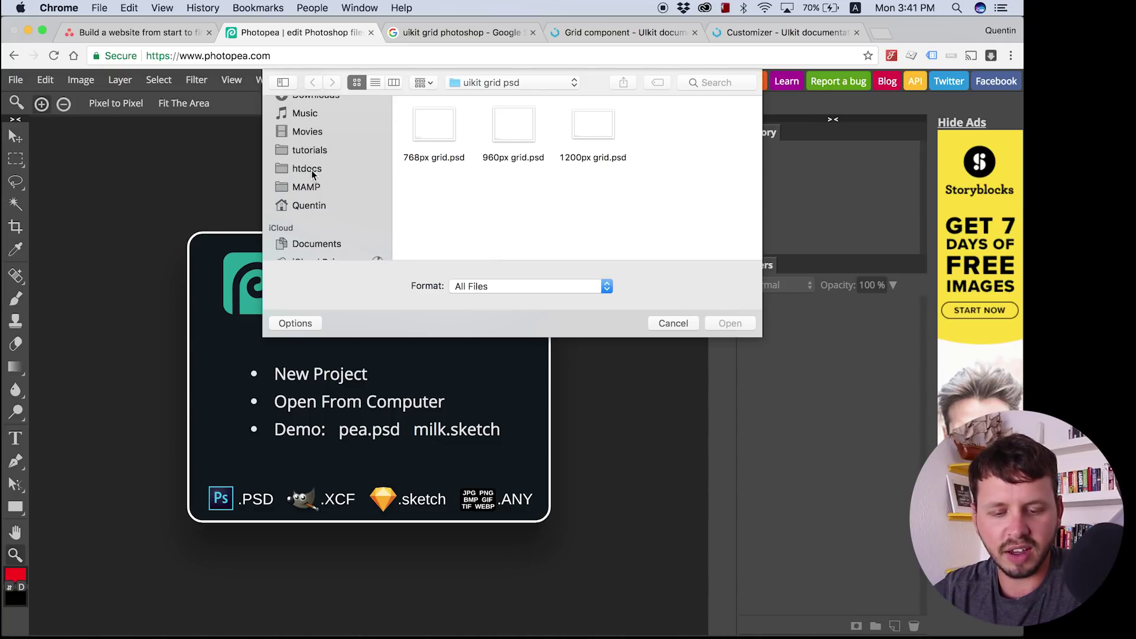
{"action": "left_click", "coordinate": [322, 152]}
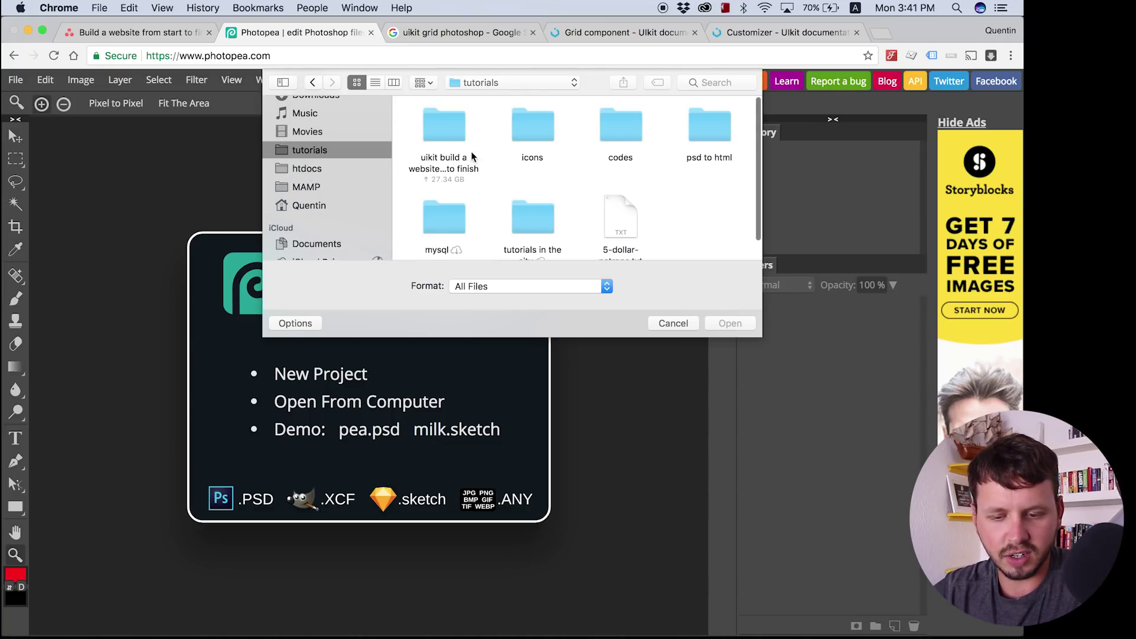
{"action": "double_click", "coordinate": [463, 137]}
{"action": "double_click", "coordinate": [610, 206]}
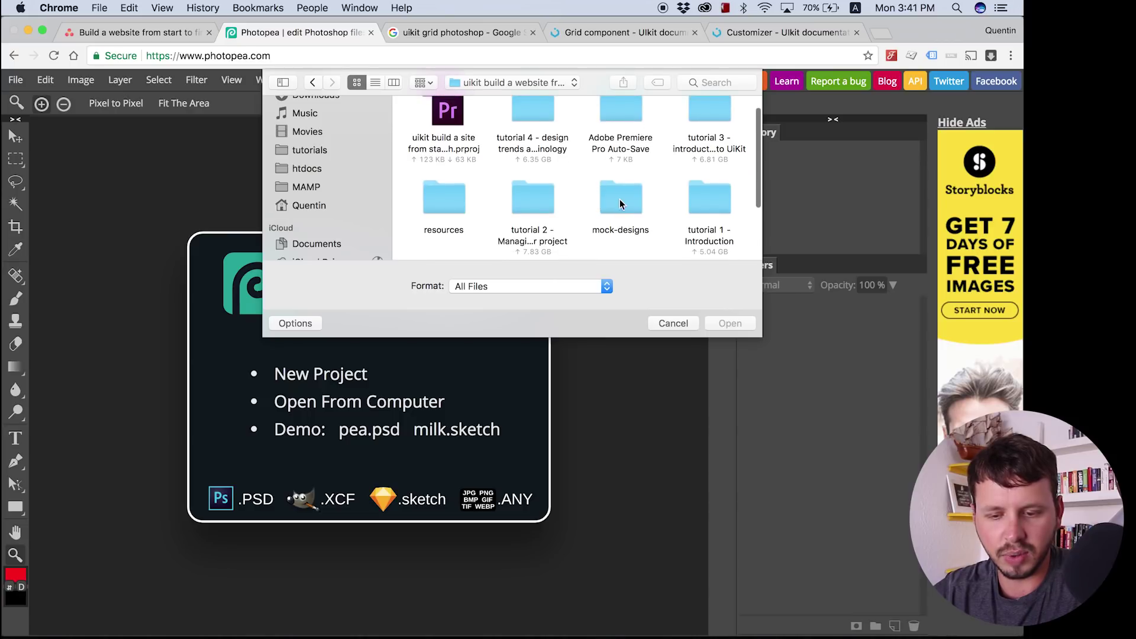
{"action": "left_click", "coordinate": [530, 132]}
{"action": "left_click", "coordinate": [728, 324]}
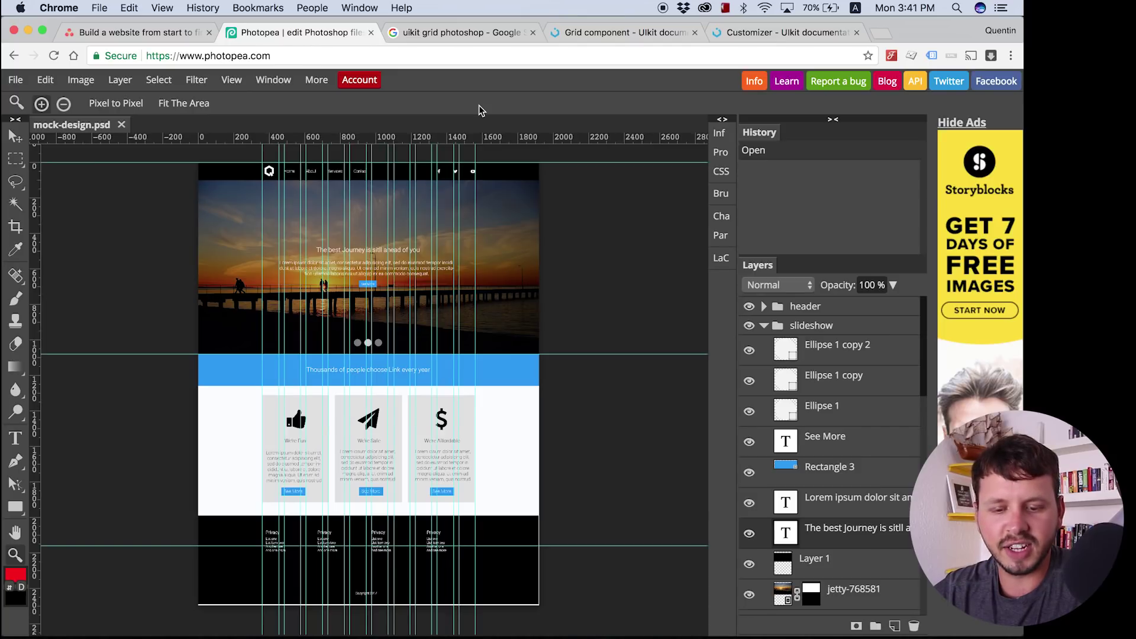
Step: Zoom into the top of the mock design, scroll through it, then zoom out to the whole page
{"action": "left_click", "coordinate": [345, 206]}
{"action": "scroll", "coordinate": [642, 335], "scroll_direction": "up", "scroll_amount": 2}
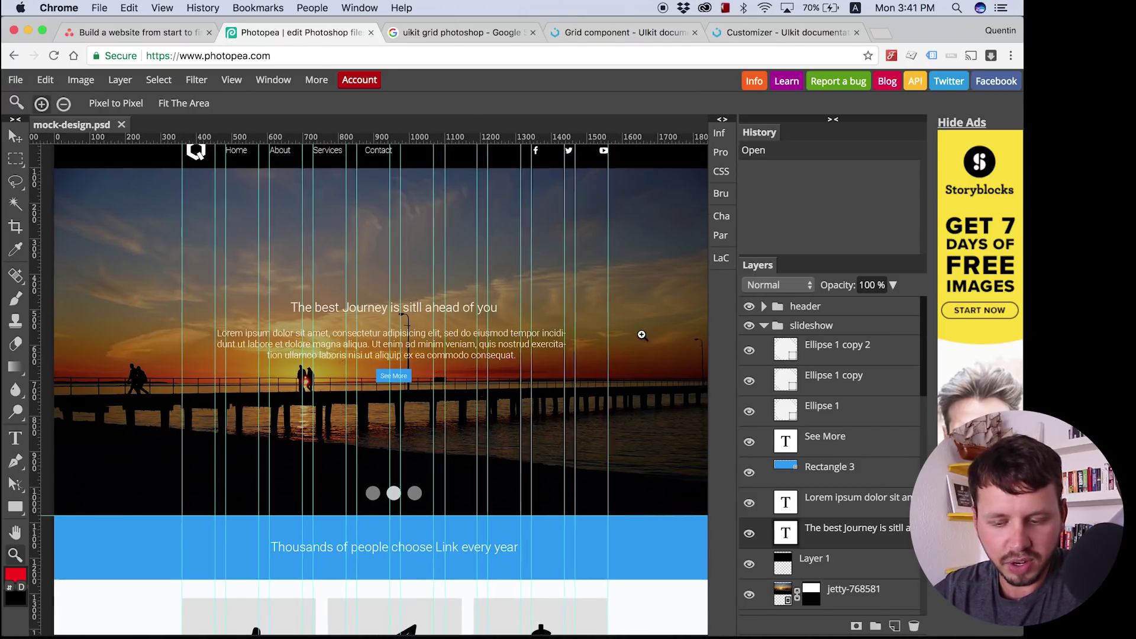
{"action": "scroll", "coordinate": [643, 335], "scroll_direction": "up", "scroll_amount": 3}
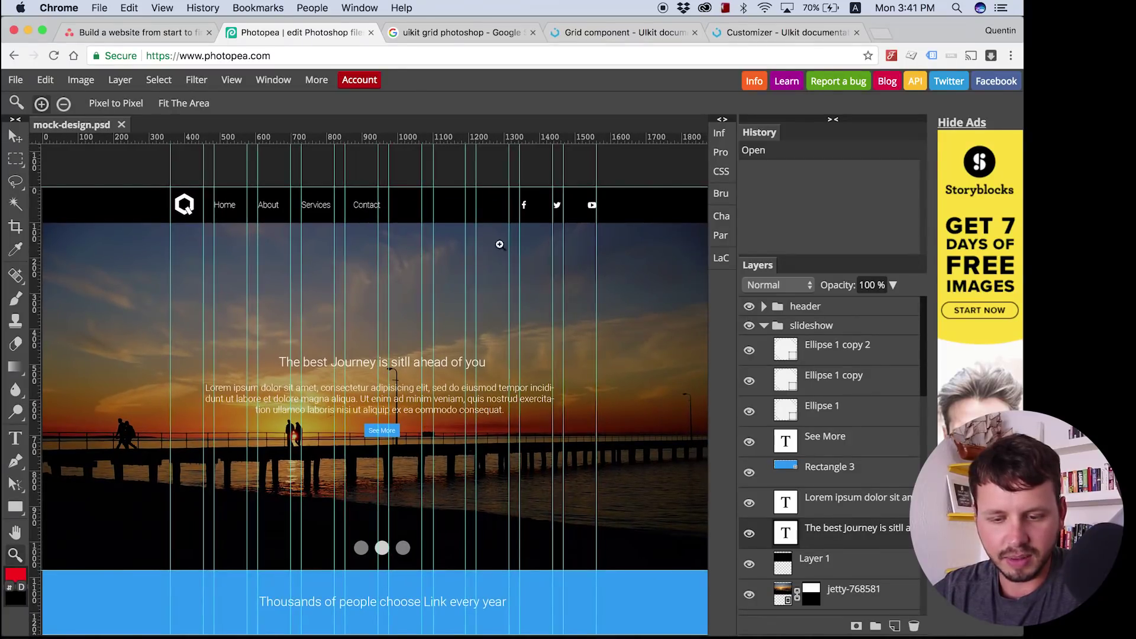
{"action": "scroll", "coordinate": [519, 284], "scroll_direction": "down", "scroll_amount": 2}
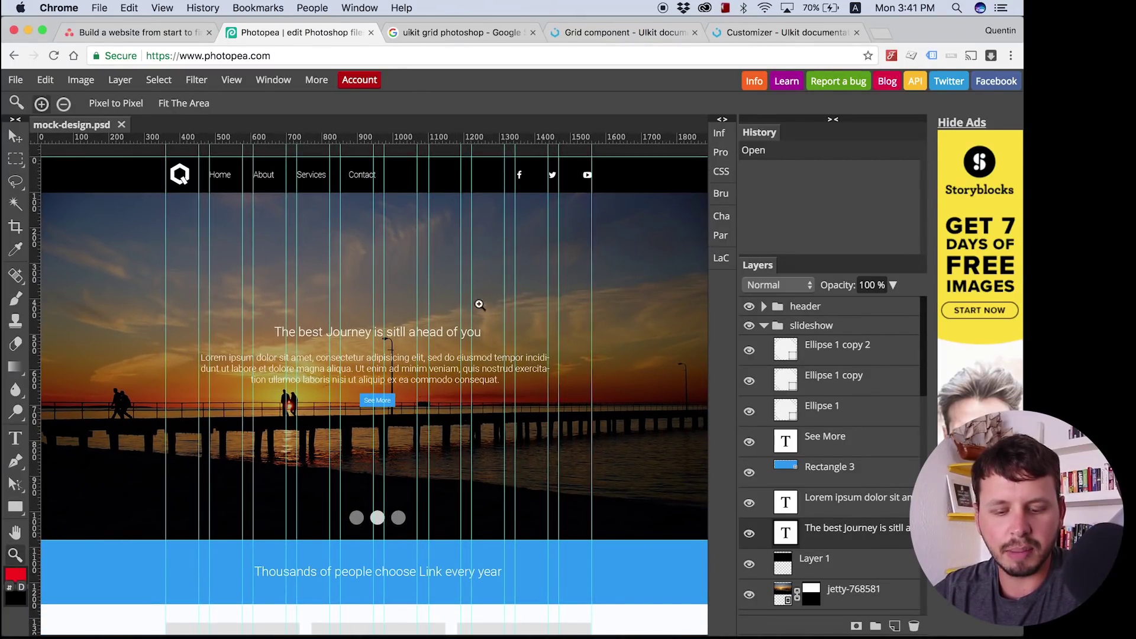
{"action": "scroll", "coordinate": [517, 392], "scroll_direction": "down", "scroll_amount": 4}
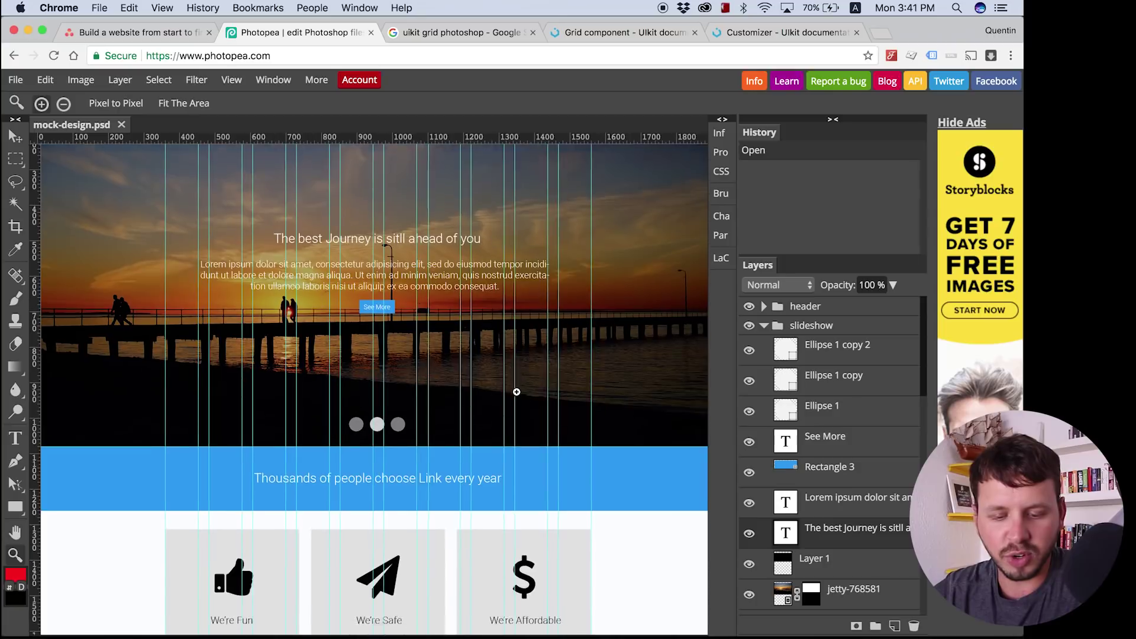
{"action": "scroll", "coordinate": [517, 392], "scroll_direction": "down", "scroll_amount": 12}
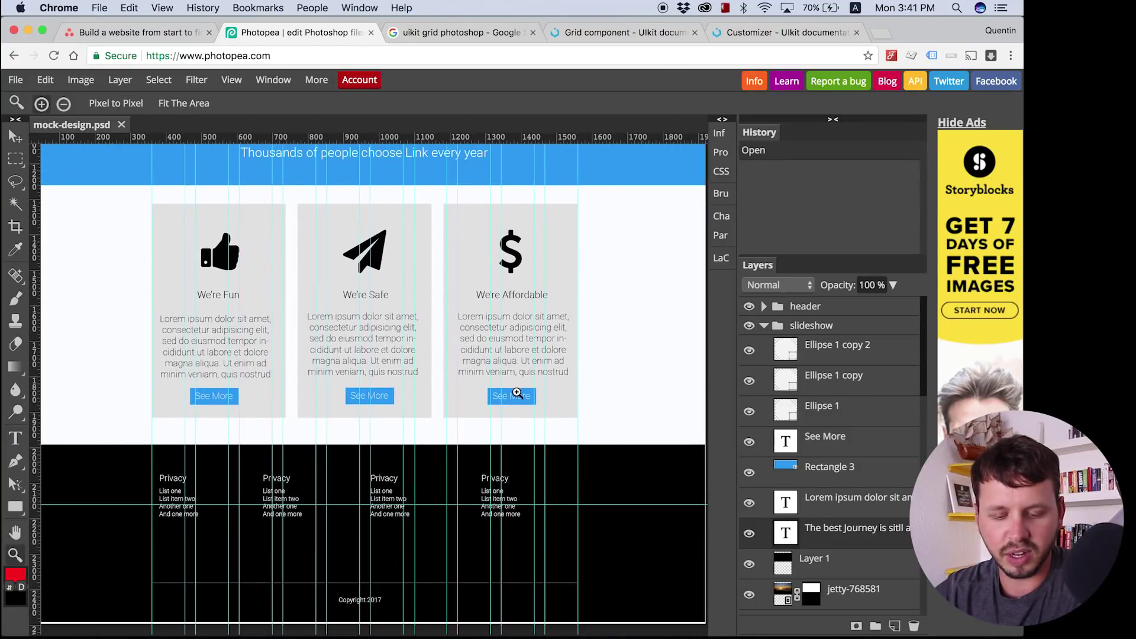
{"action": "left_click", "coordinate": [63, 105]}
{"action": "left_click", "coordinate": [228, 199]}
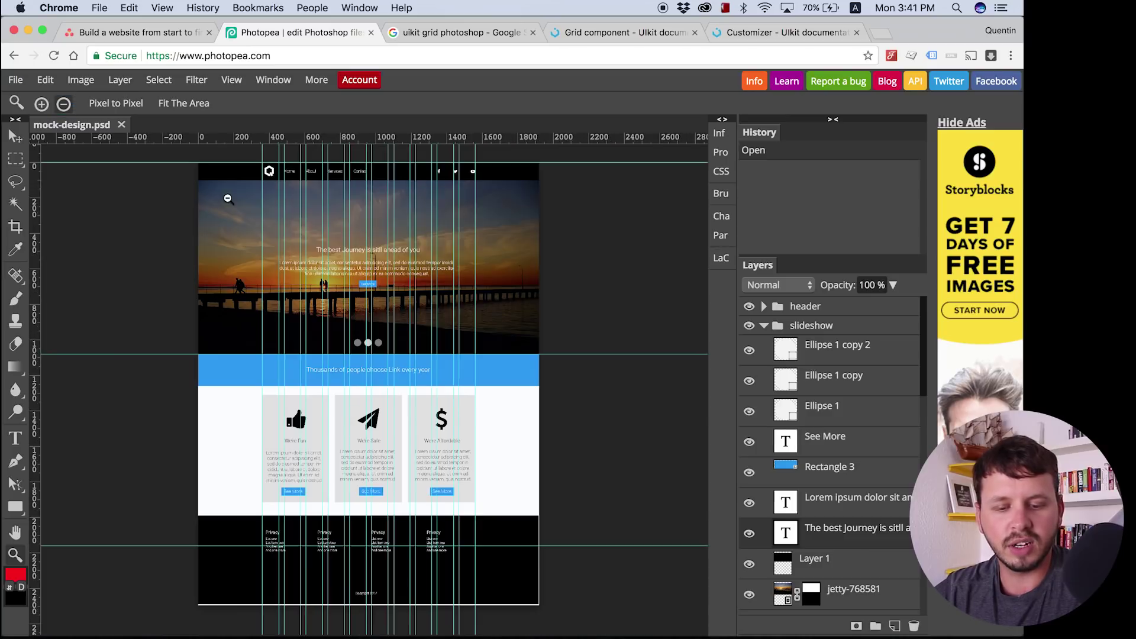
Step: Toggle View > Guides off, on and off again, leaving the column guides hidden
{"action": "left_click", "coordinate": [240, 84]}
{"action": "left_click", "coordinate": [268, 188]}
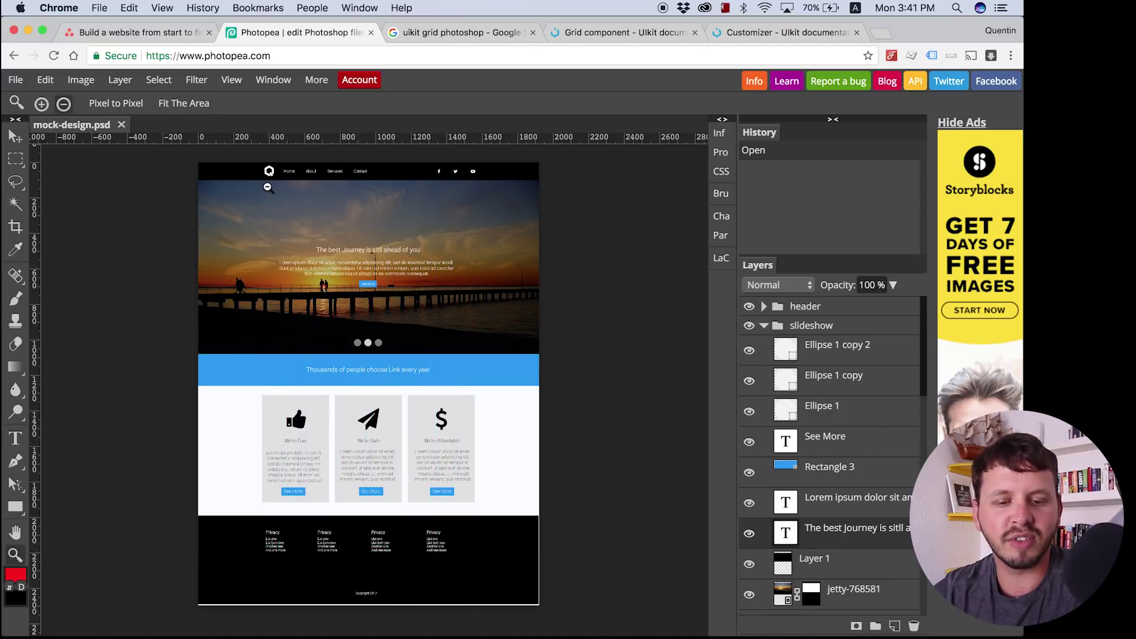
{"action": "left_click", "coordinate": [232, 80]}
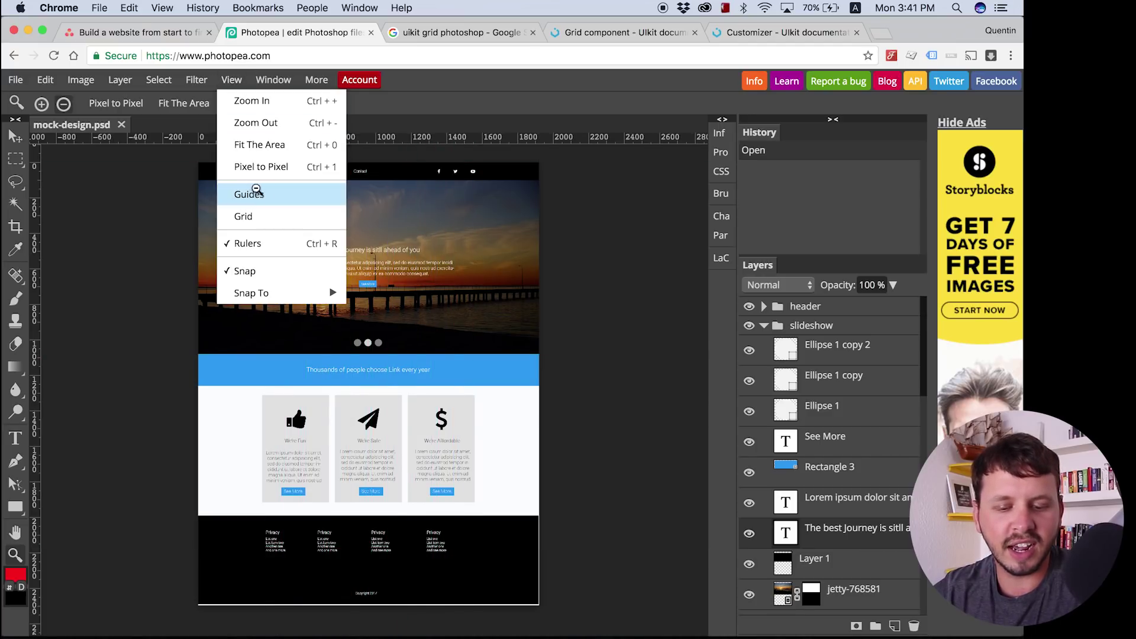
{"action": "left_click", "coordinate": [257, 192]}
{"action": "left_click", "coordinate": [232, 80]}
{"action": "left_click", "coordinate": [253, 192]}
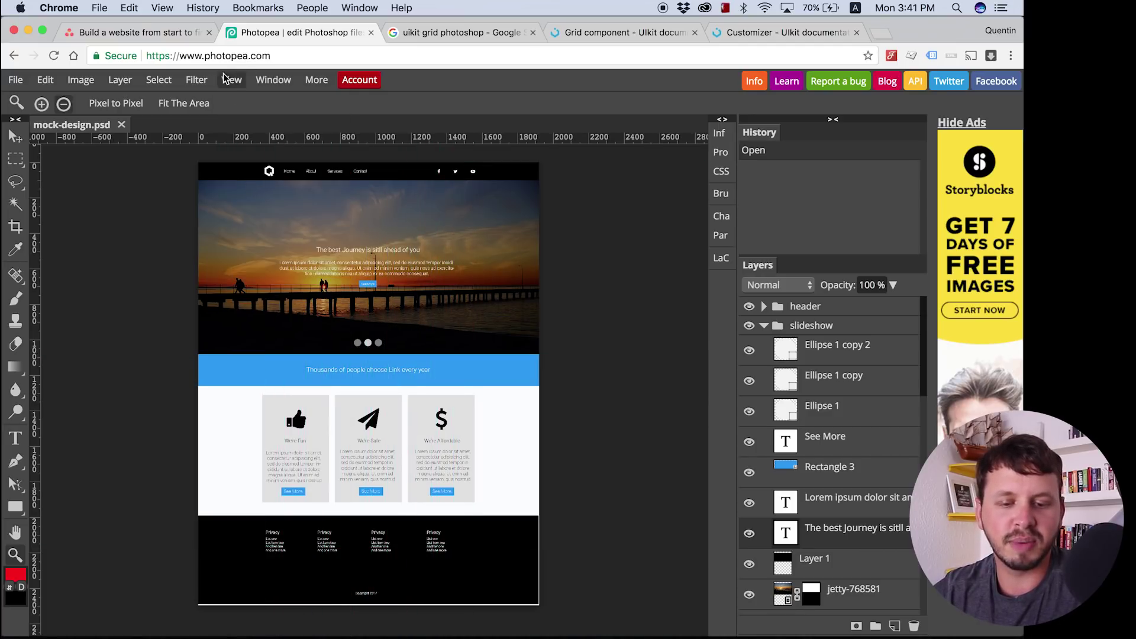
{"action": "mouse_move", "coordinate": [595, 609]}
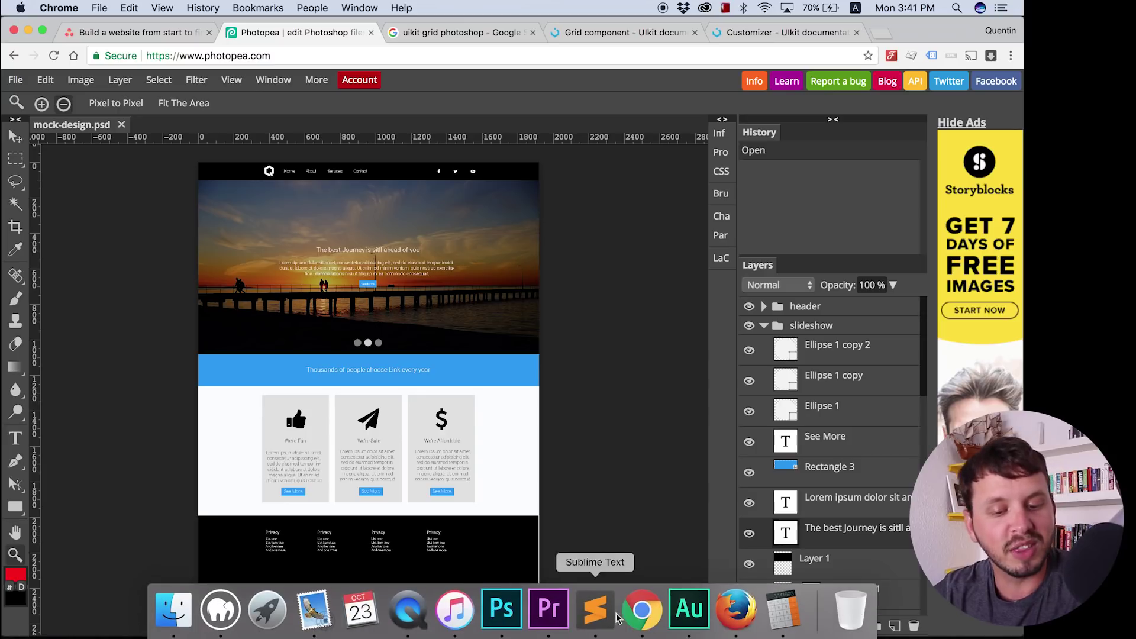
{"action": "left_click", "coordinate": [522, 602]}
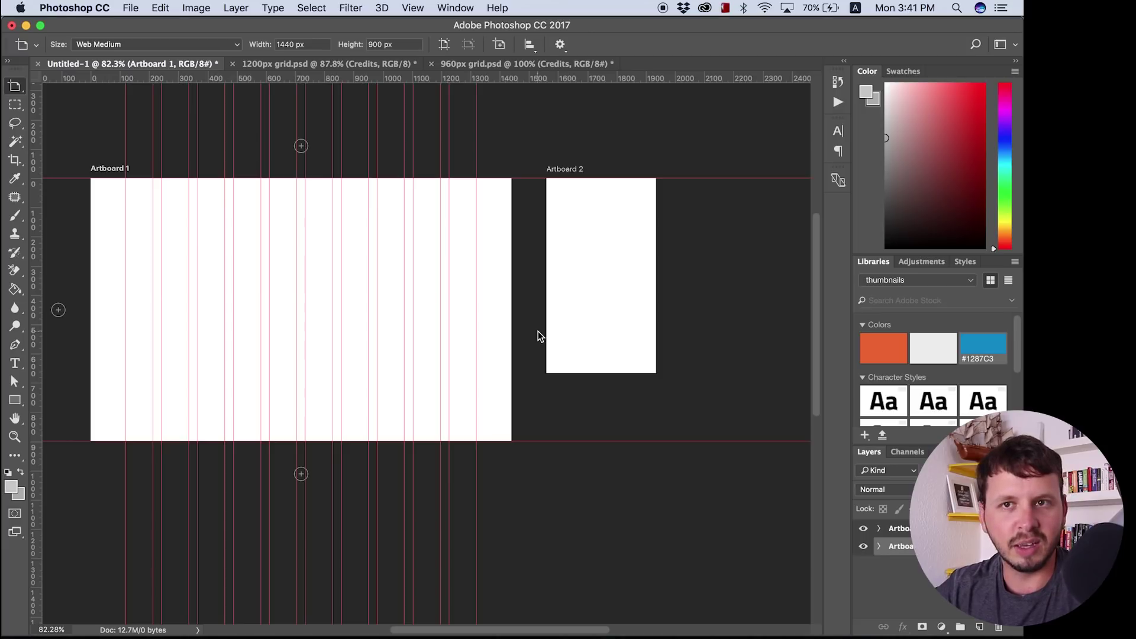
{"action": "key", "text": "super+semicolon"}
{"action": "key", "text": "super+semicolon"}
{"action": "key", "text": "super+semicolon"}
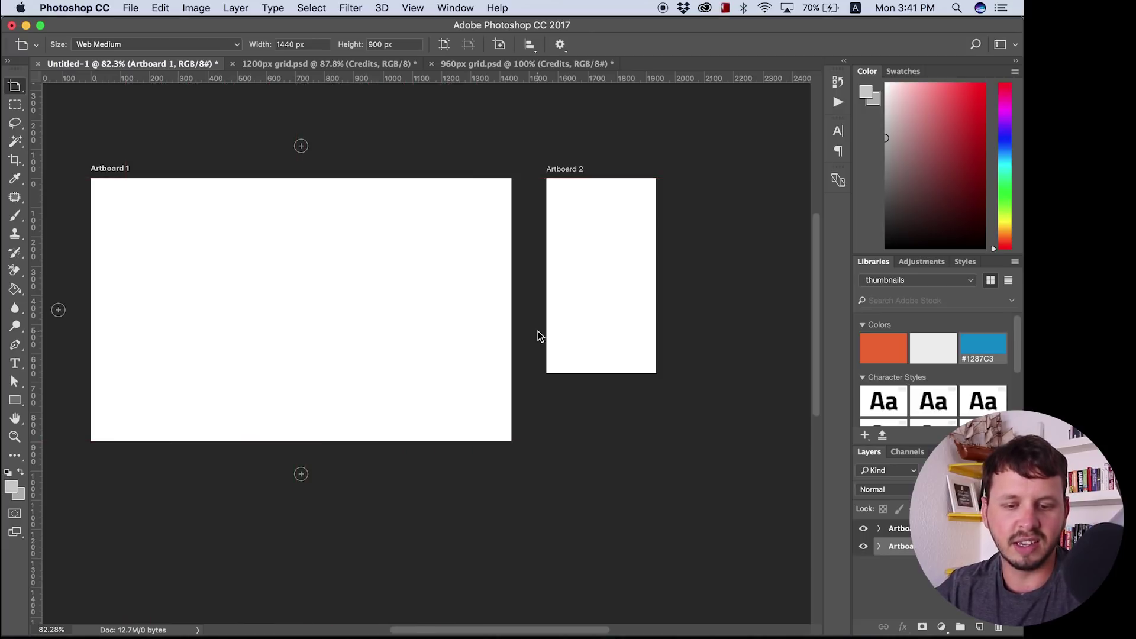
{"action": "key", "text": "super+semicolon"}
{"action": "key", "text": "super+semicolon"}
{"action": "key", "text": "super+semicolon"}
{"action": "key", "text": "super+semicolon"}
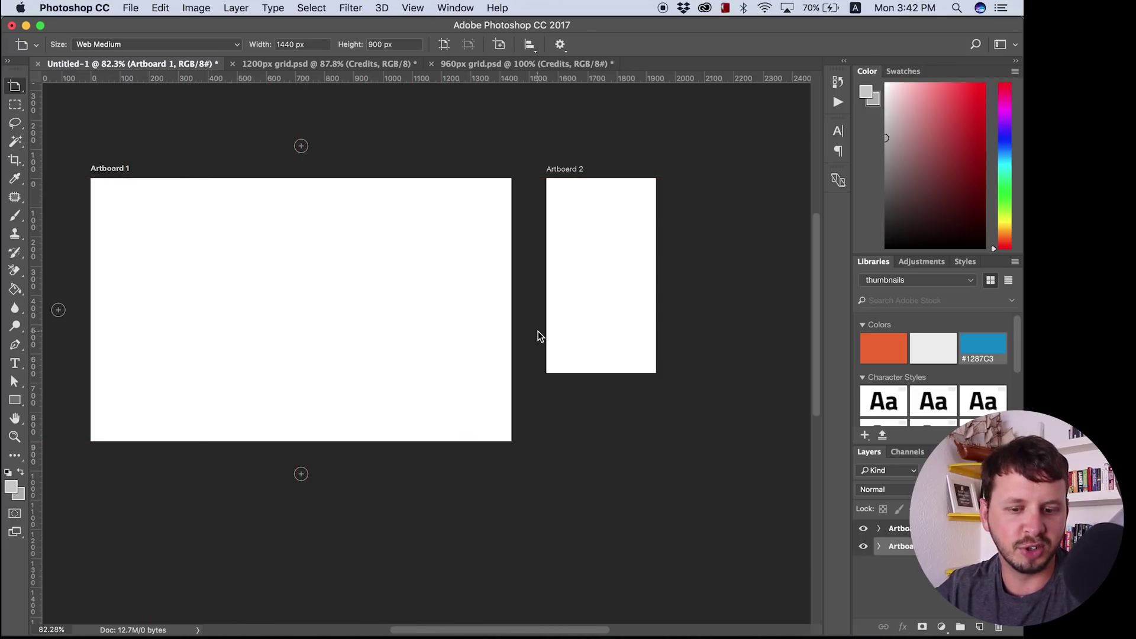
{"action": "key", "text": "super+semicolon"}
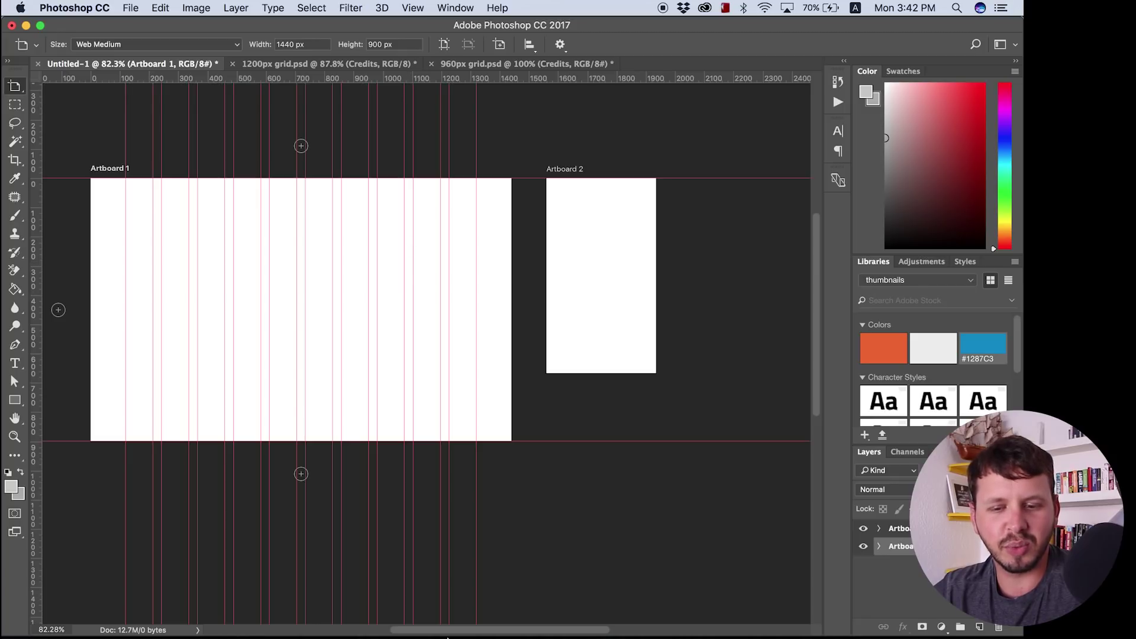
Step: Go from the uikit grid photoshop search results forward to Behance's UIkit psd grid page, then bring up Finder
{"action": "mouse_move", "coordinate": [448, 638]}
{"action": "left_click", "coordinate": [639, 613]}
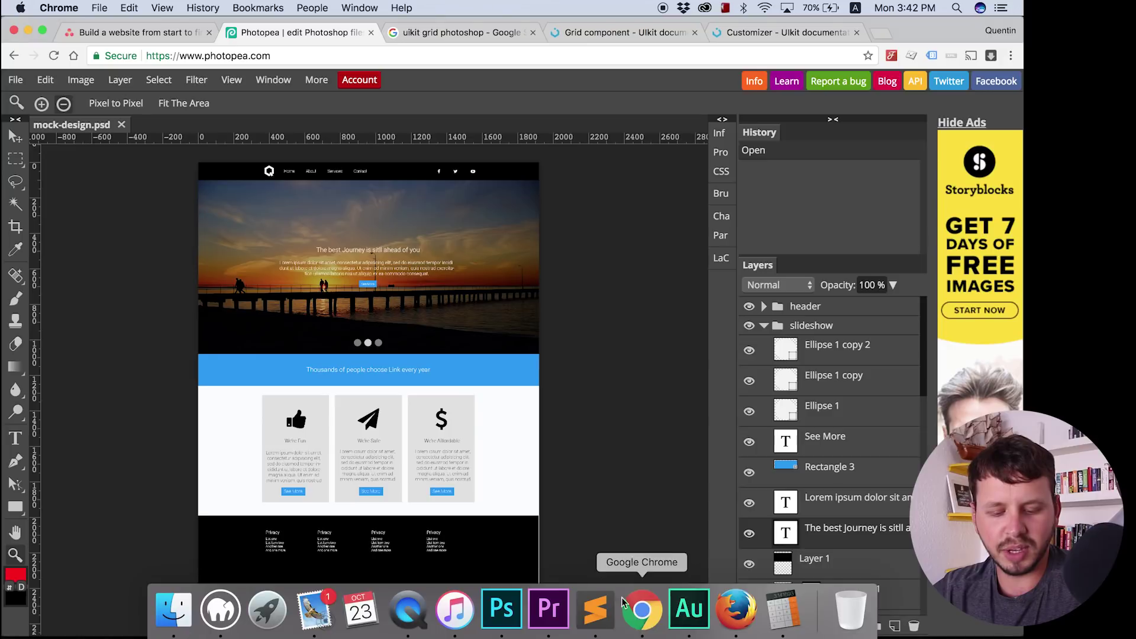
{"action": "left_click", "coordinate": [424, 33]}
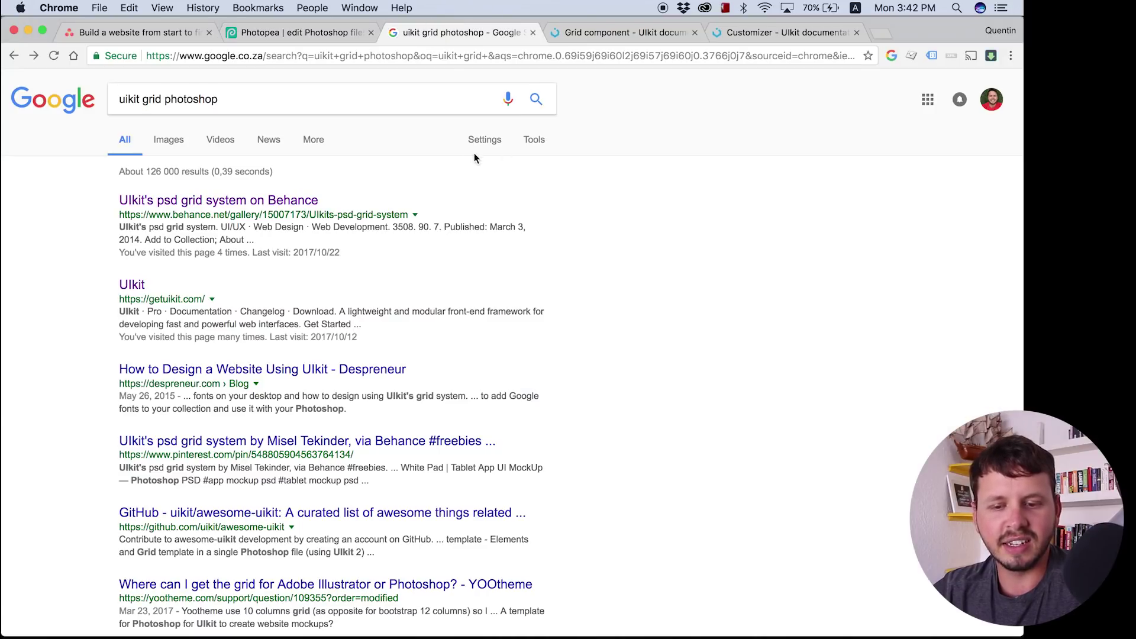
{"action": "triple_click", "coordinate": [213, 102]}
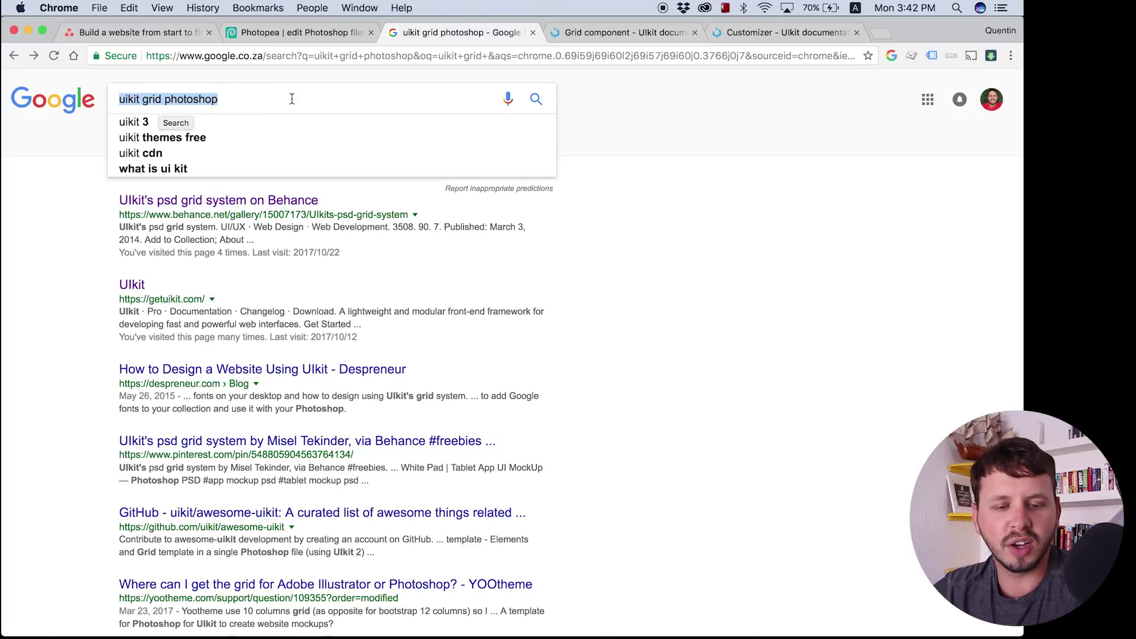
{"action": "left_click", "coordinate": [480, 288]}
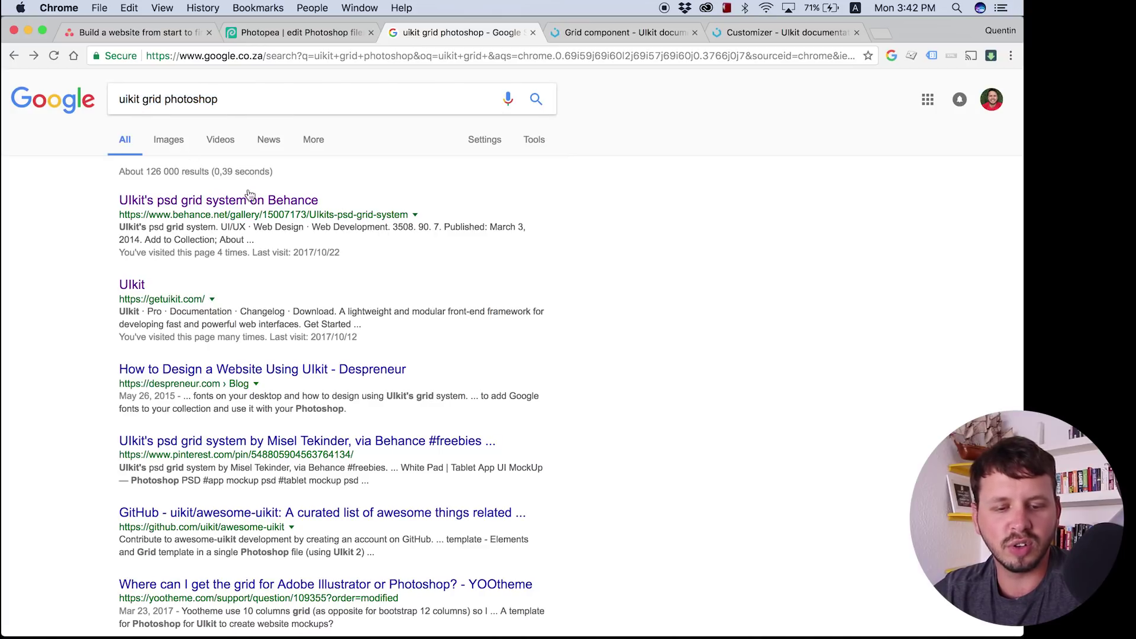
{"action": "left_click", "coordinate": [35, 56]}
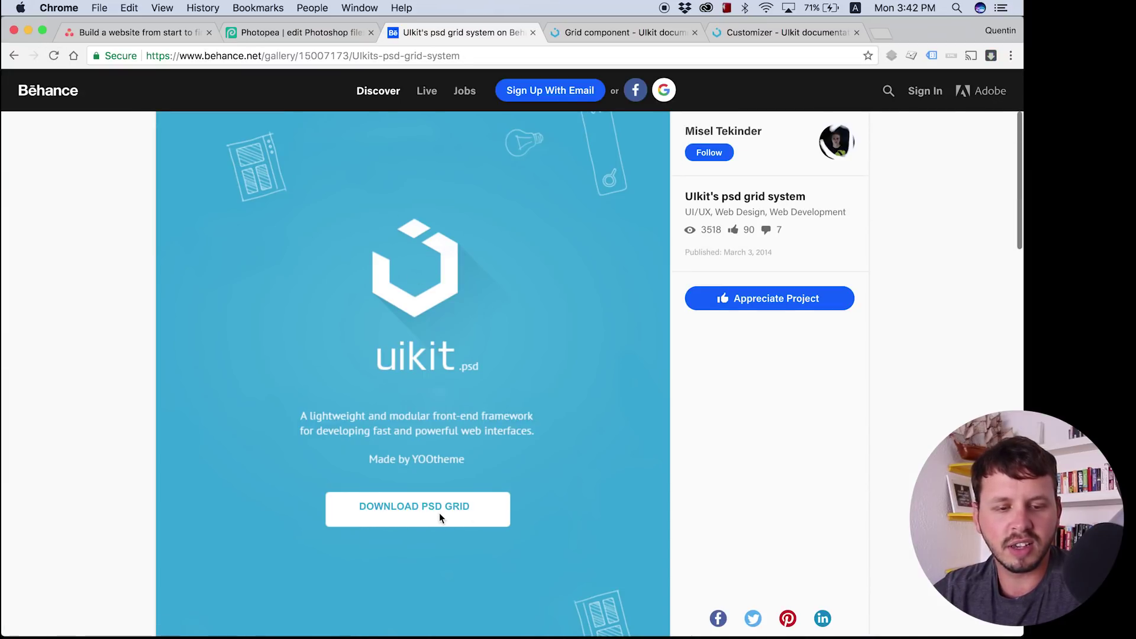
{"action": "scroll", "coordinate": [477, 246], "scroll_direction": "up", "scroll_amount": 3}
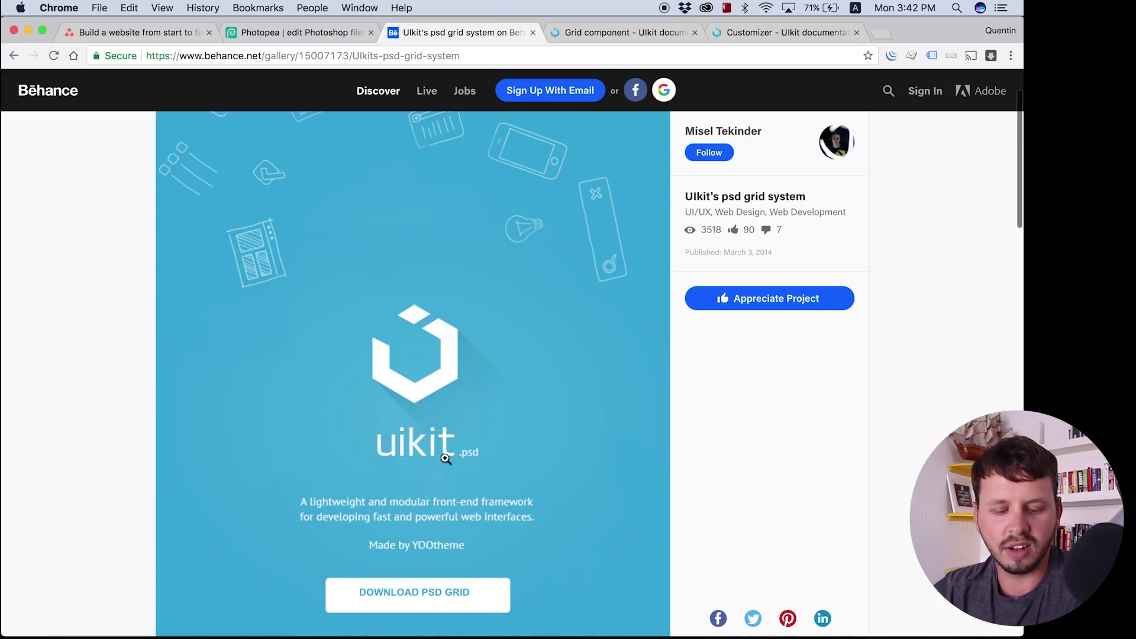
{"action": "left_click", "coordinate": [172, 609]}
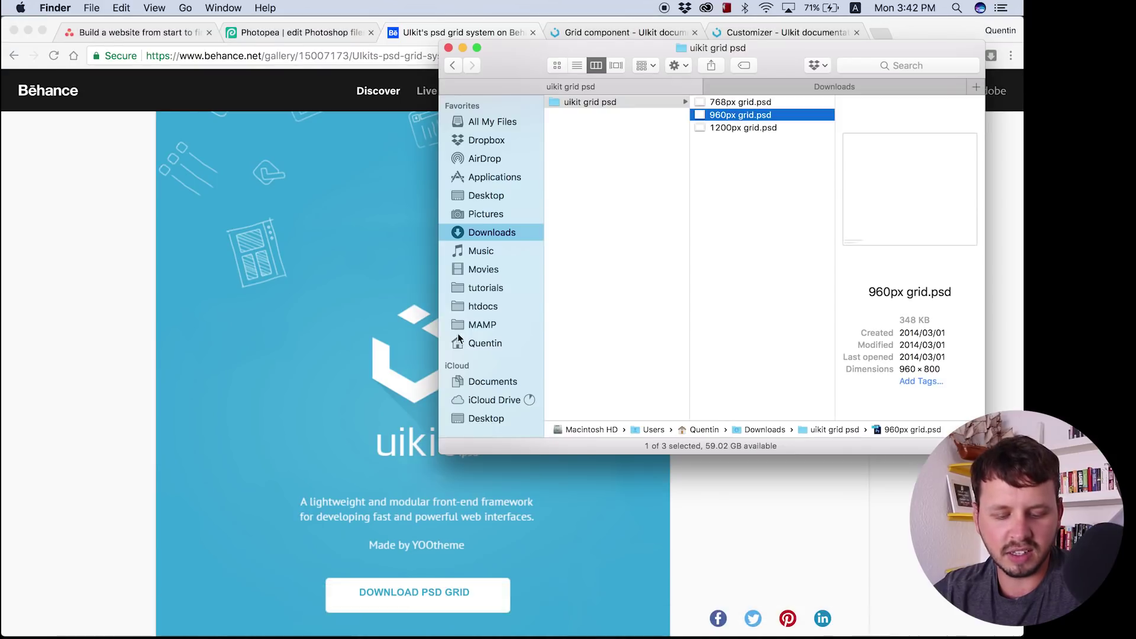
Step: Bring Photoshop forward, flip between the 1200px and 960px grid.psd tabs, then return to Untitled-1
{"action": "mouse_move", "coordinate": [510, 634]}
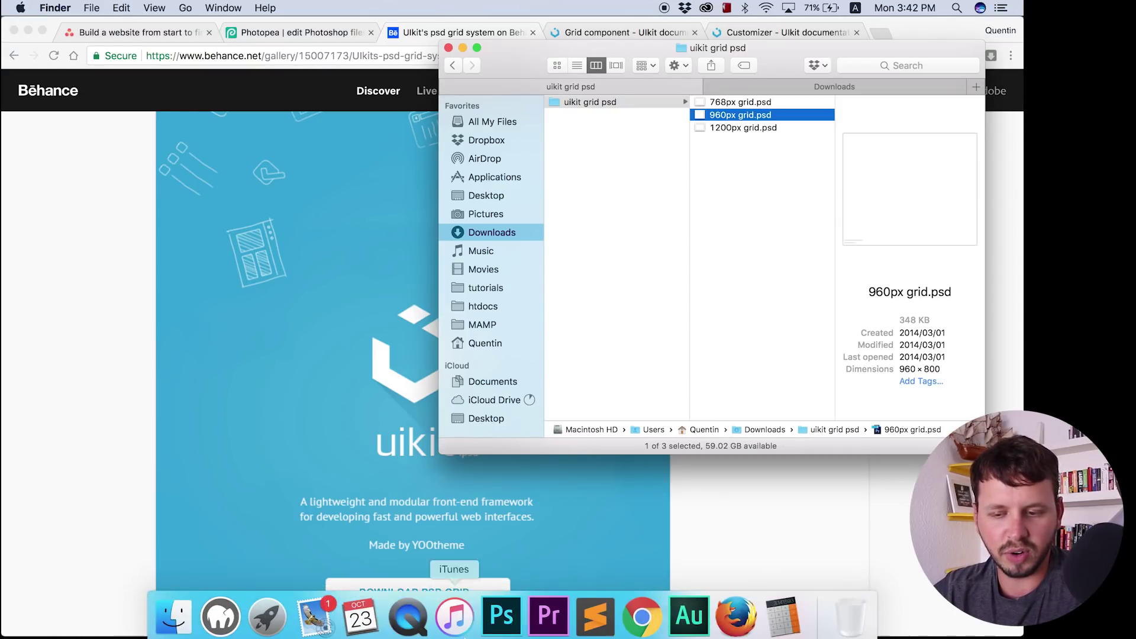
{"action": "left_click", "coordinate": [514, 610]}
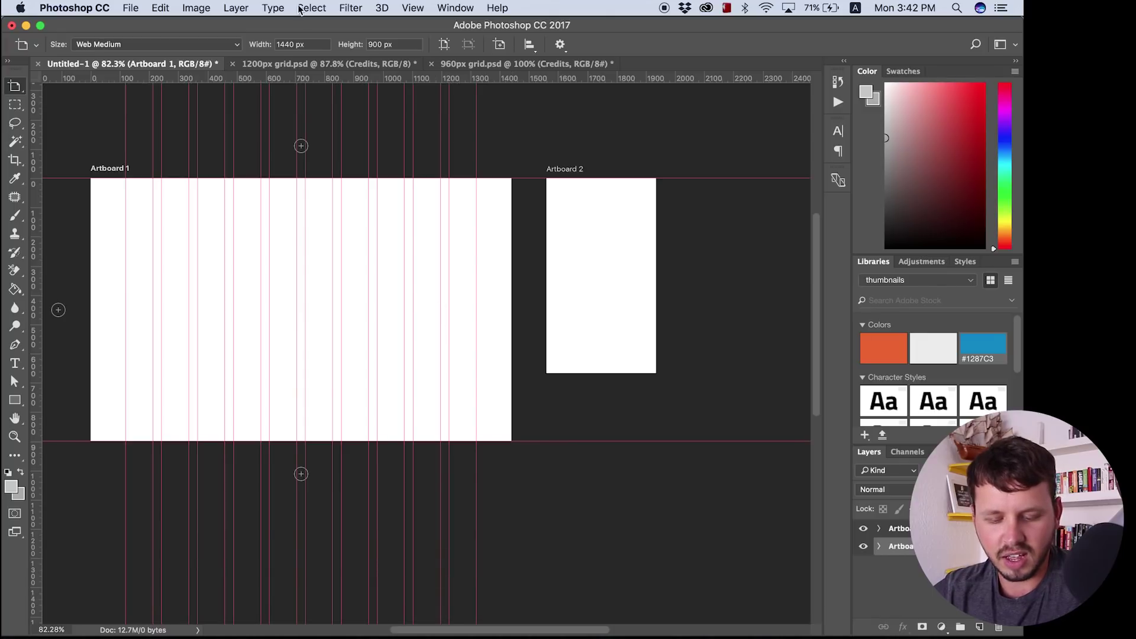
{"action": "left_click", "coordinate": [302, 63]}
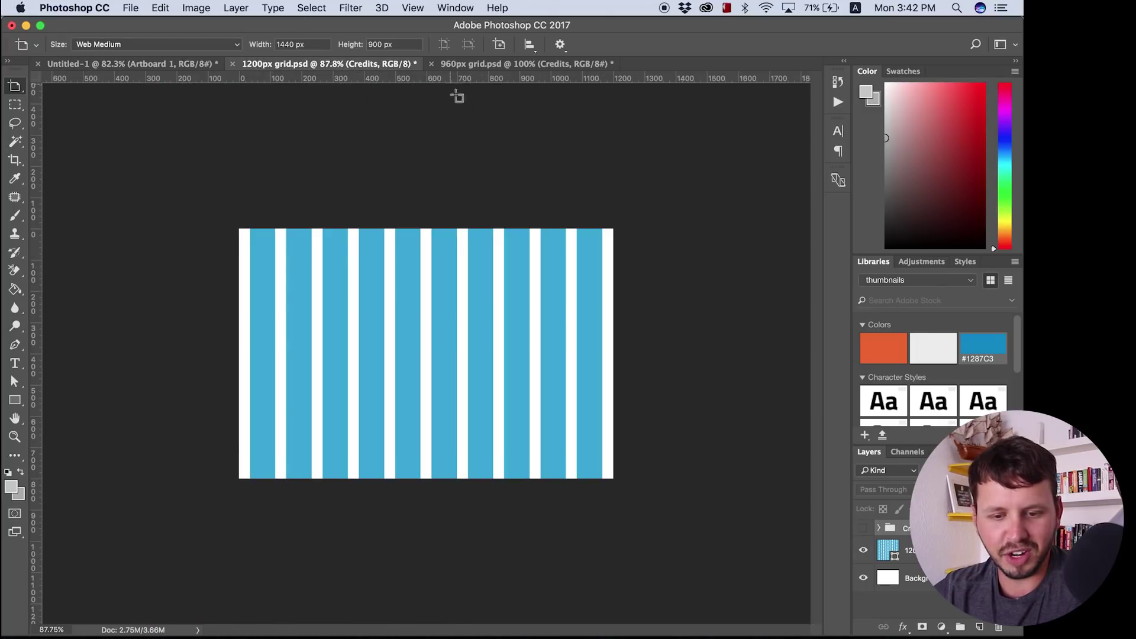
{"action": "left_click", "coordinate": [469, 64]}
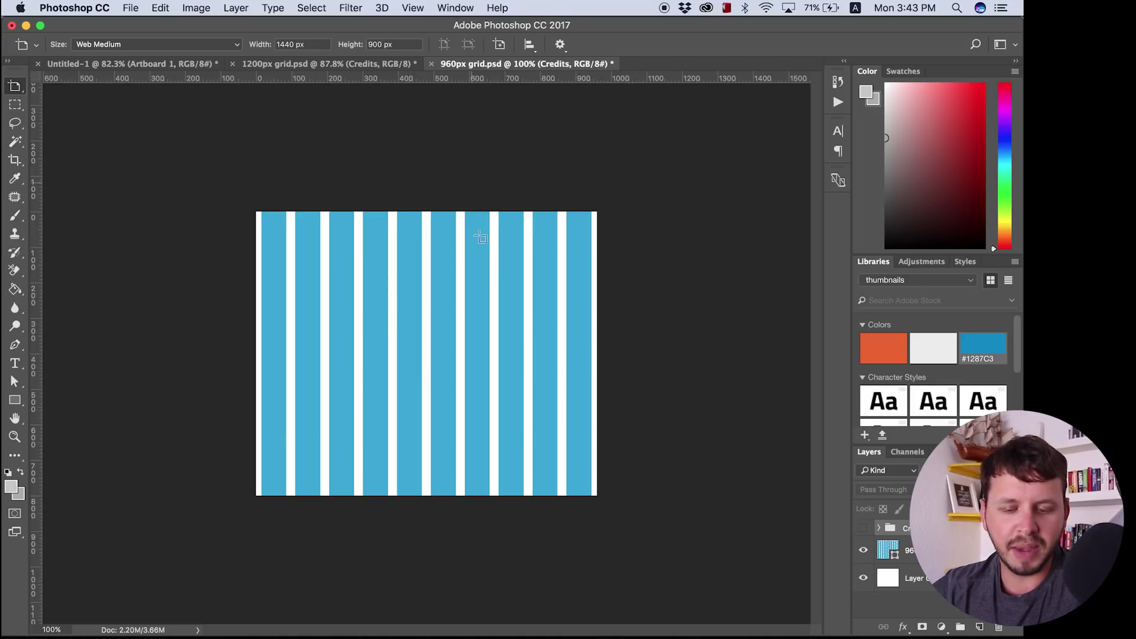
{"action": "left_click", "coordinate": [333, 64]}
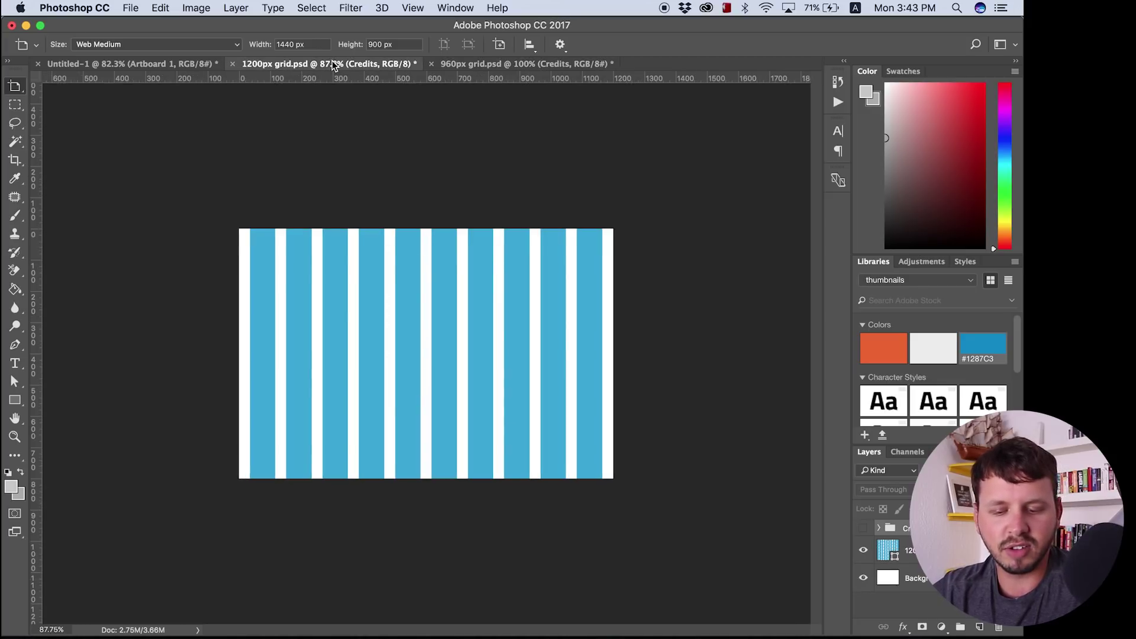
{"action": "left_click", "coordinate": [173, 68]}
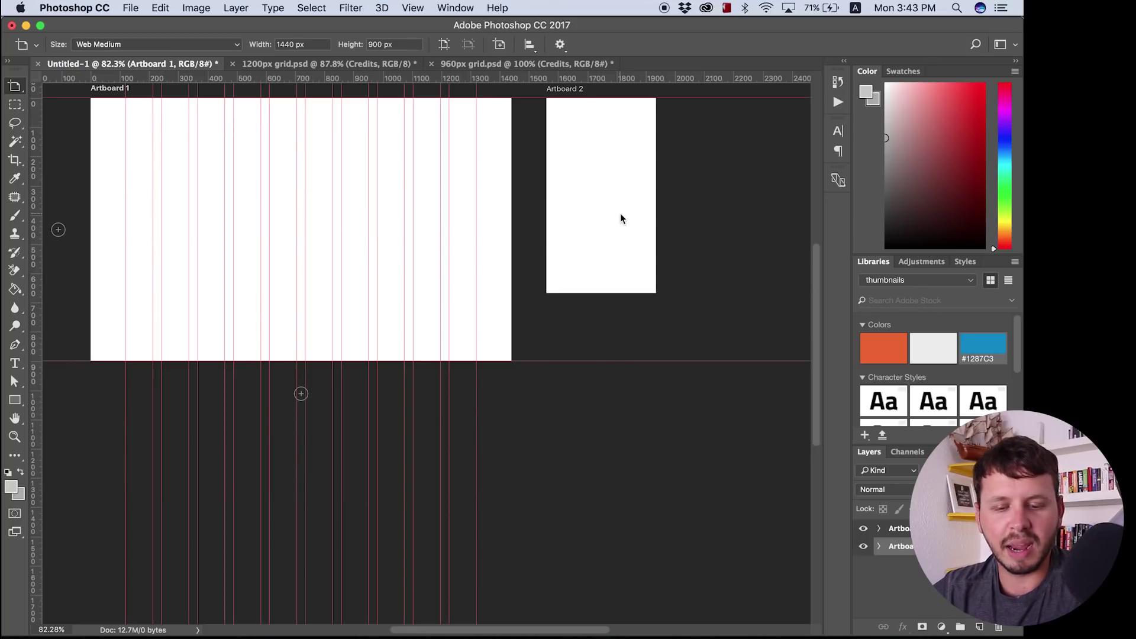
{"action": "left_click_drag", "start_coordinate": [815, 325], "coordinate": [815, 296]}
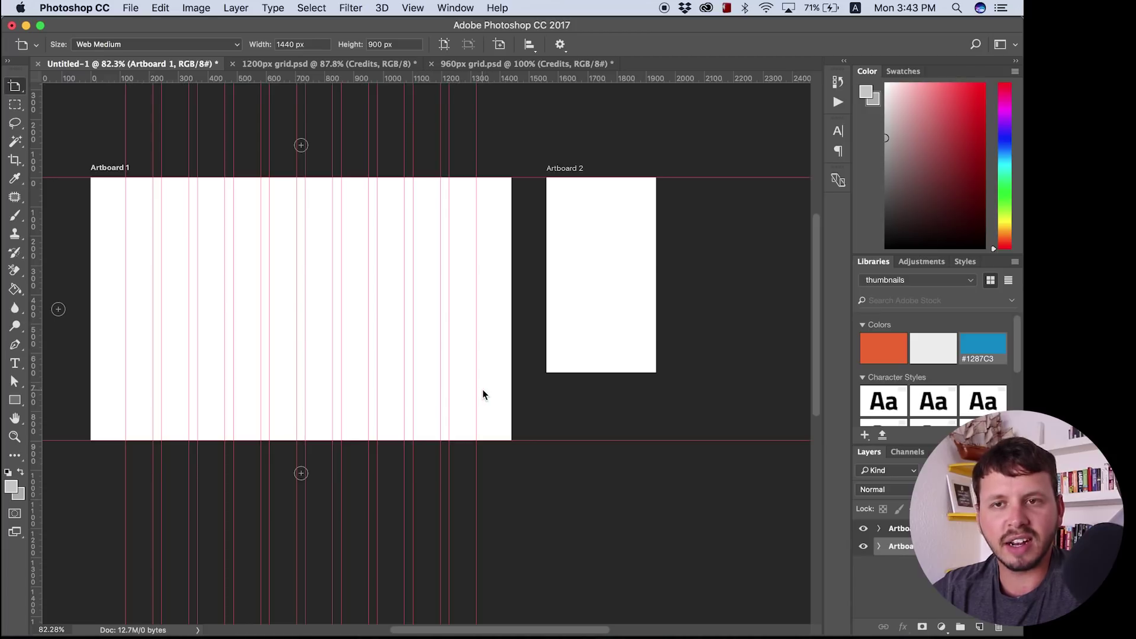
Step: Start a new document from the File menu and browse the Web presets
{"action": "left_click", "coordinate": [130, 8]}
{"action": "left_click", "coordinate": [142, 25]}
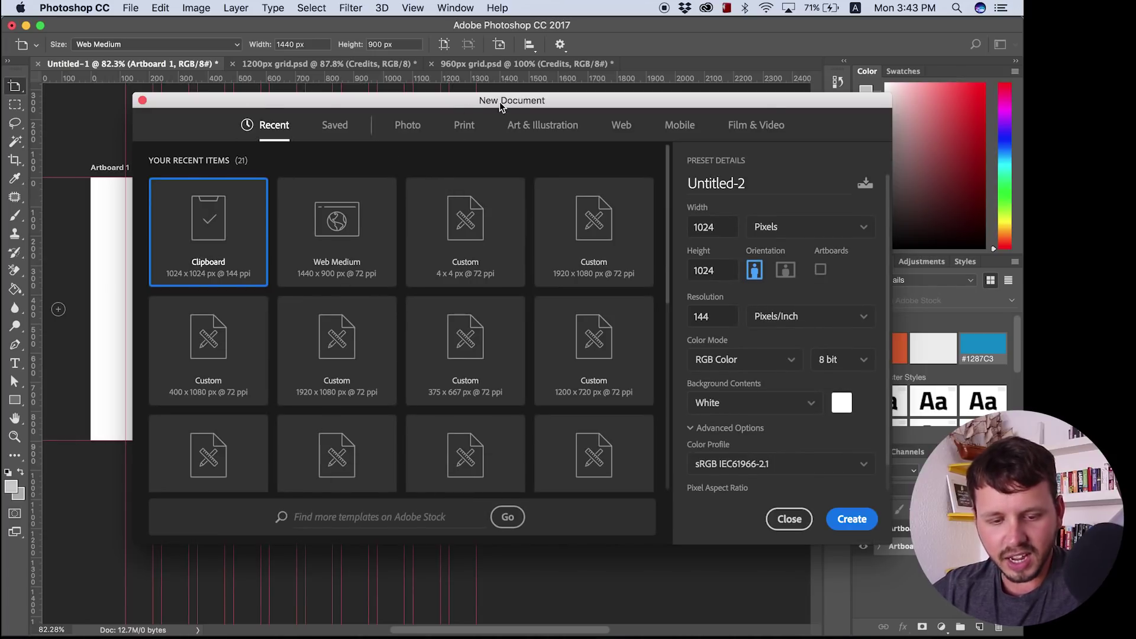
{"action": "left_click", "coordinate": [621, 126]}
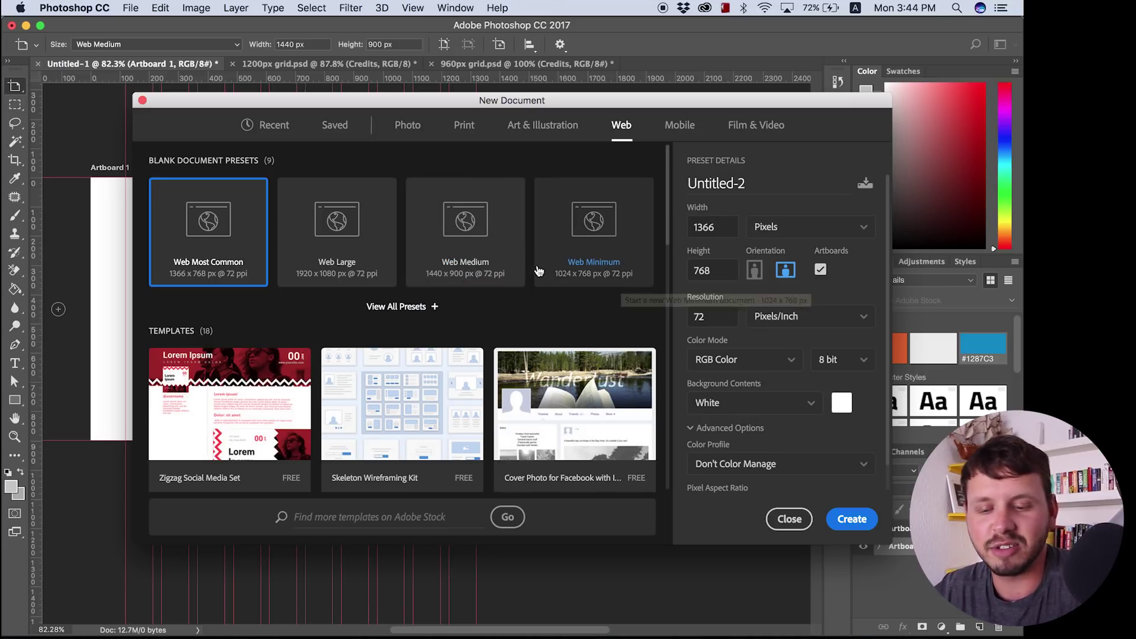
Step: Pick the Web Medium 1440 × 900 preset, compare it with 1366 × 768, and create the document
{"action": "left_click", "coordinate": [452, 264]}
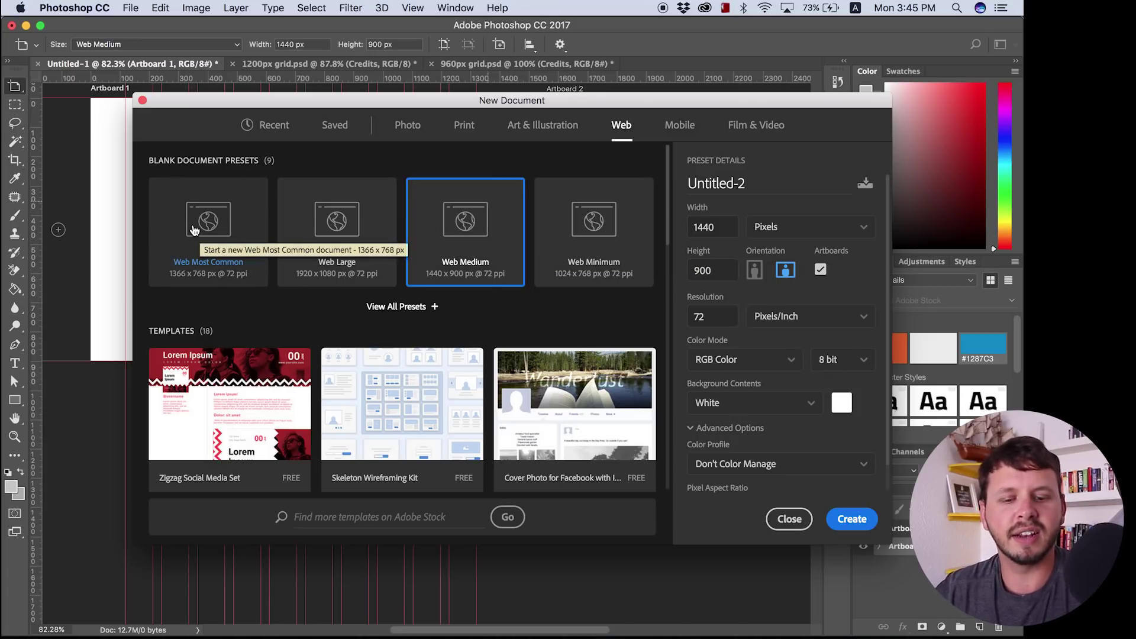
{"action": "left_click", "coordinate": [202, 249]}
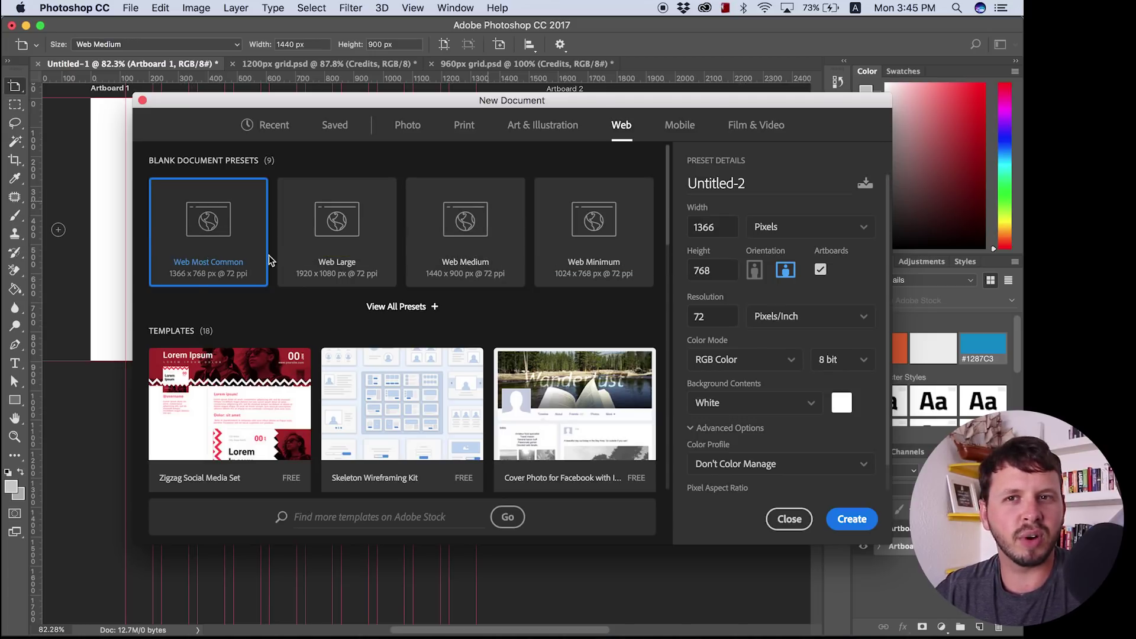
{"action": "left_click", "coordinate": [467, 223]}
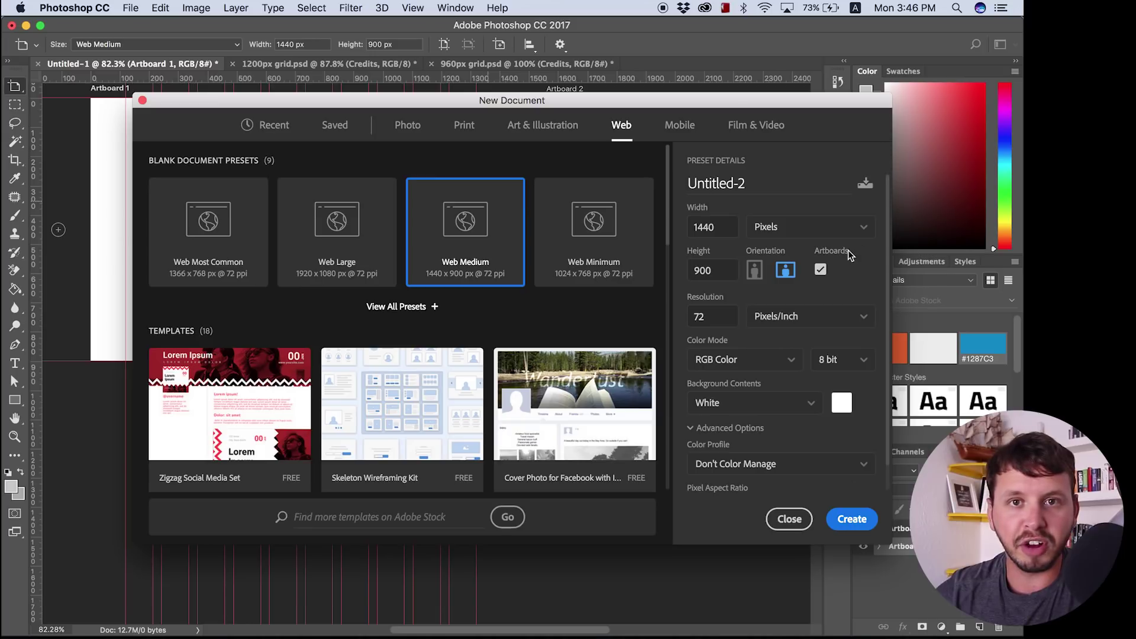
{"action": "left_click", "coordinate": [866, 521]}
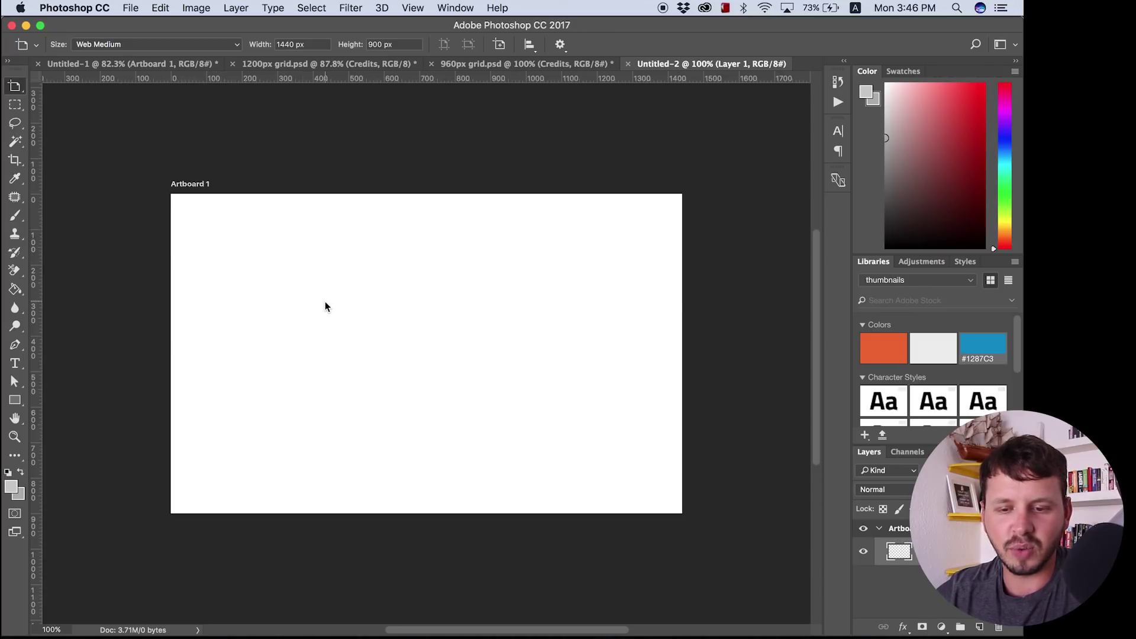
Step: Open View > New Guide Layout, previewing 10 columns with 30 px gutters on Artboard 1
{"action": "left_click", "coordinate": [413, 8]}
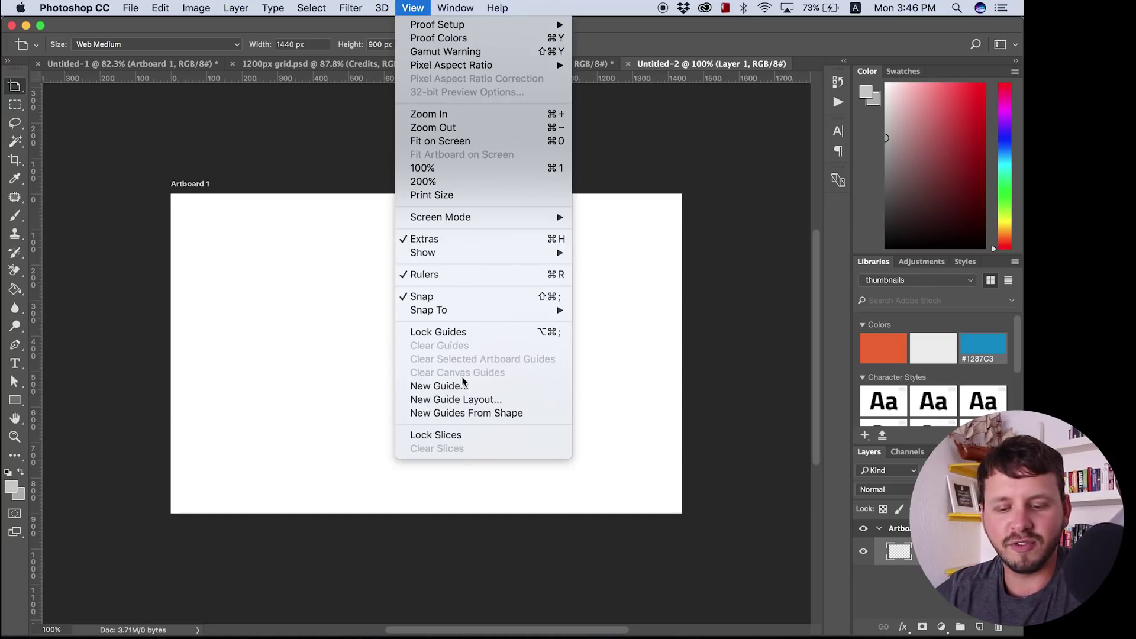
{"action": "left_click", "coordinate": [467, 401]}
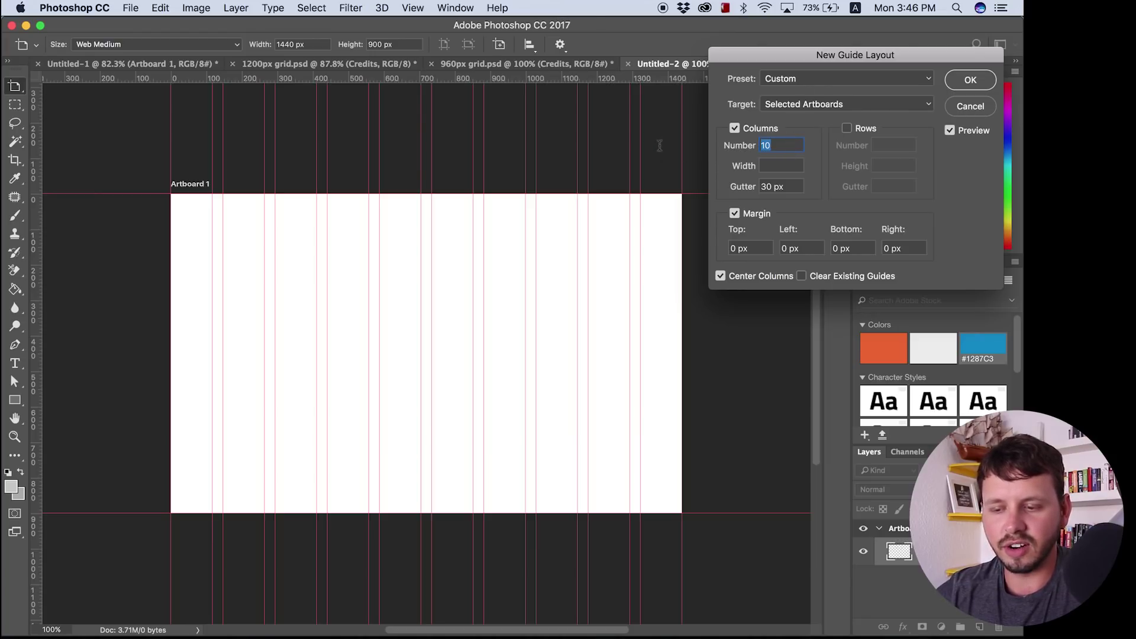
Step: Bring Chrome to the front and open the UIkit Grid documentation page
{"action": "mouse_move", "coordinate": [549, 618]}
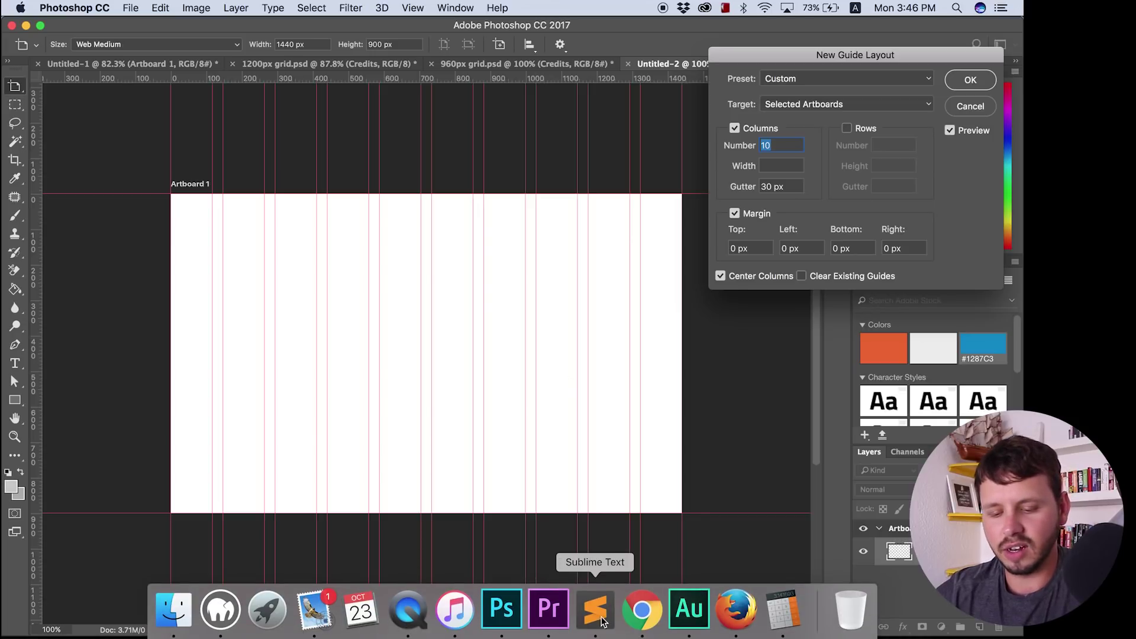
{"action": "left_click", "coordinate": [639, 619]}
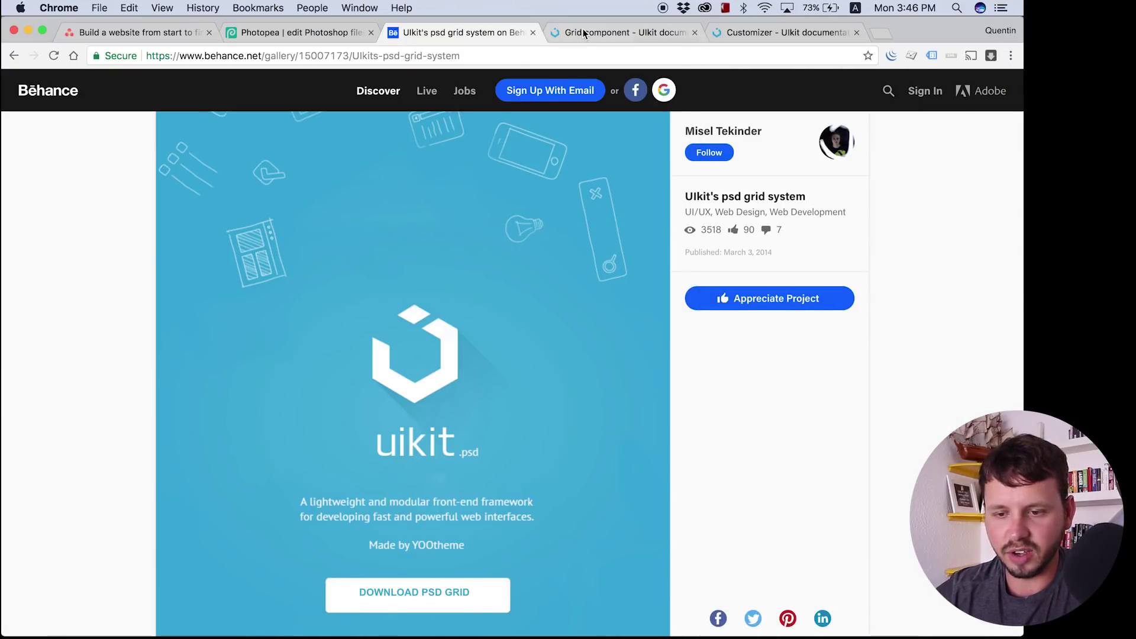
{"action": "left_click", "coordinate": [621, 32]}
{"action": "left_click", "coordinate": [307, 55]}
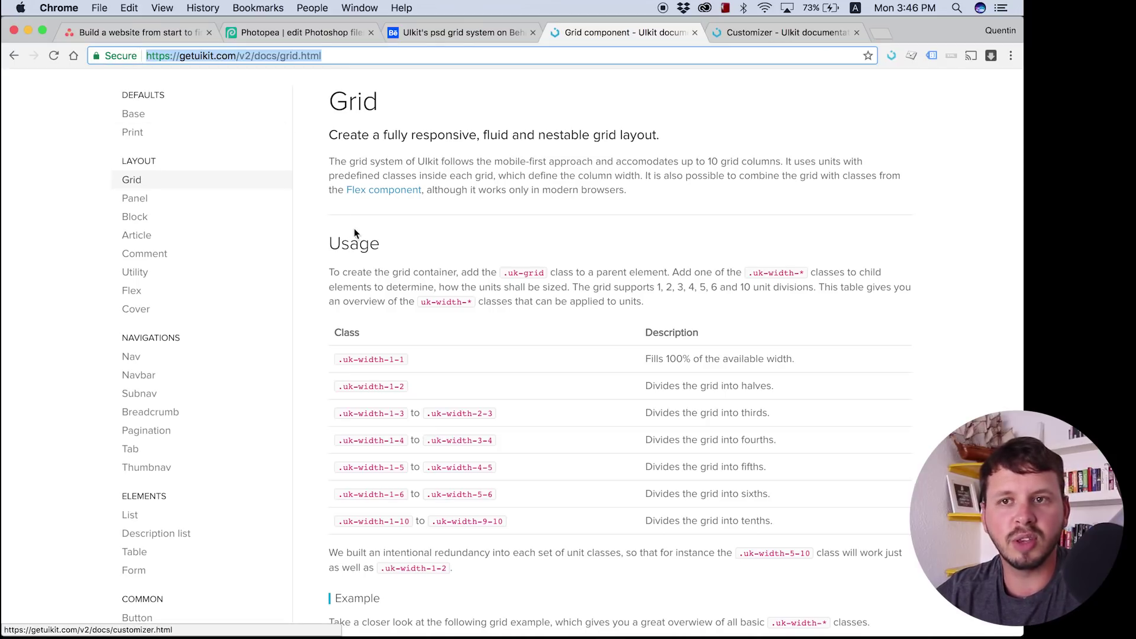
Step: Scroll to the uk-width classes table and highlight the tenths division
{"action": "left_click", "coordinate": [429, 371]}
{"action": "scroll", "coordinate": [411, 384], "scroll_direction": "down", "scroll_amount": 1}
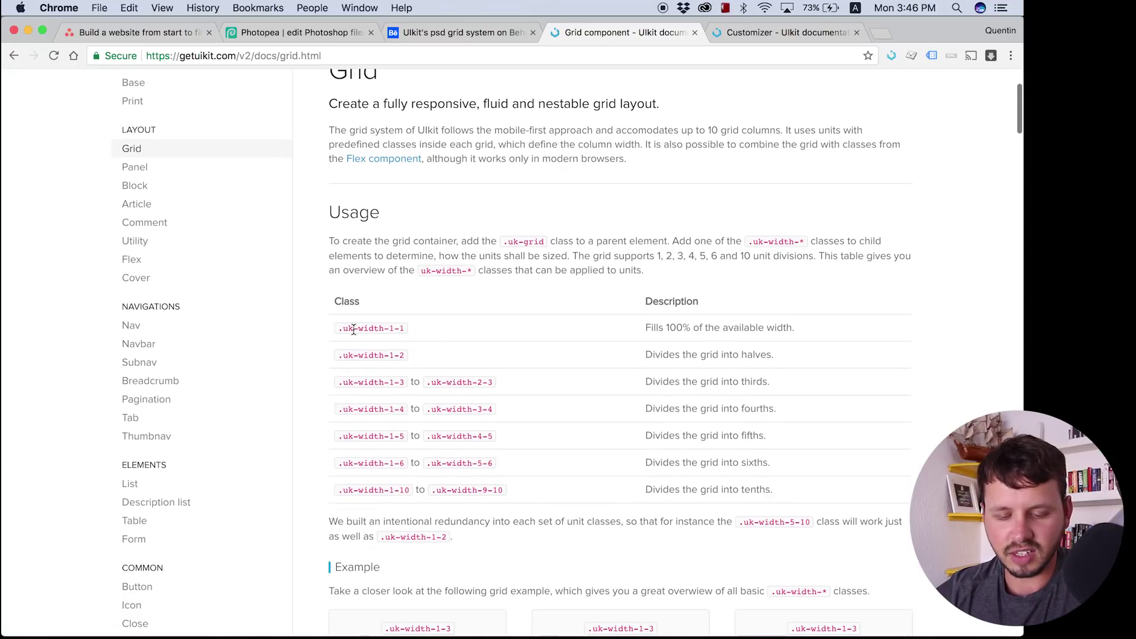
{"action": "left_click_drag", "start_coordinate": [345, 328], "coordinate": [506, 490]}
{"action": "left_click", "coordinate": [492, 490]}
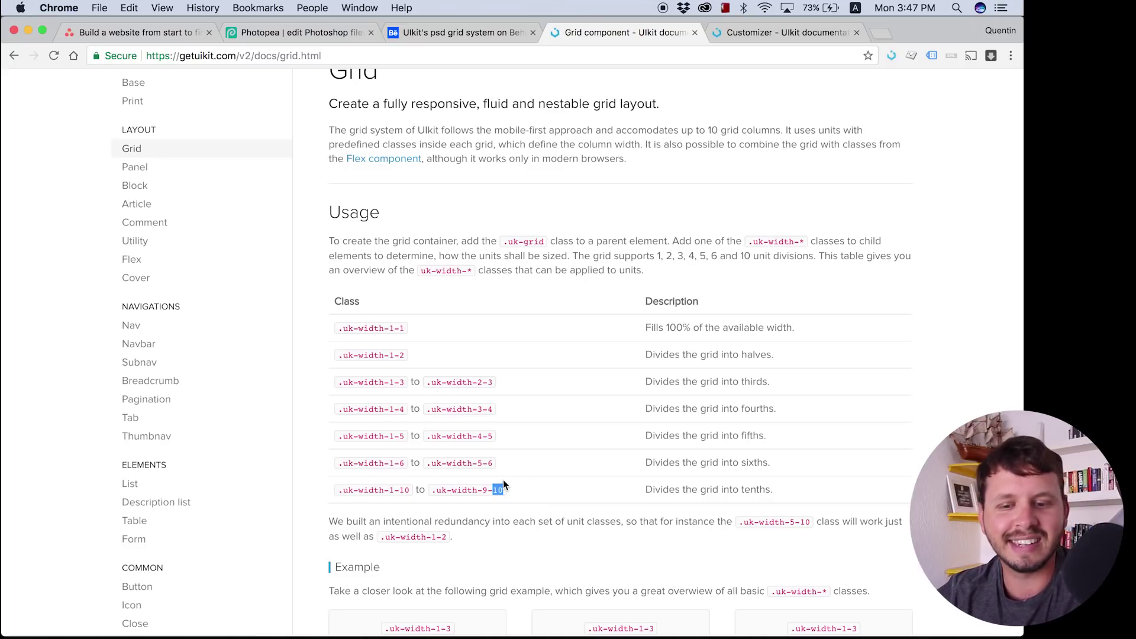
{"action": "scroll", "coordinate": [503, 392], "scroll_direction": "up", "scroll_amount": 3}
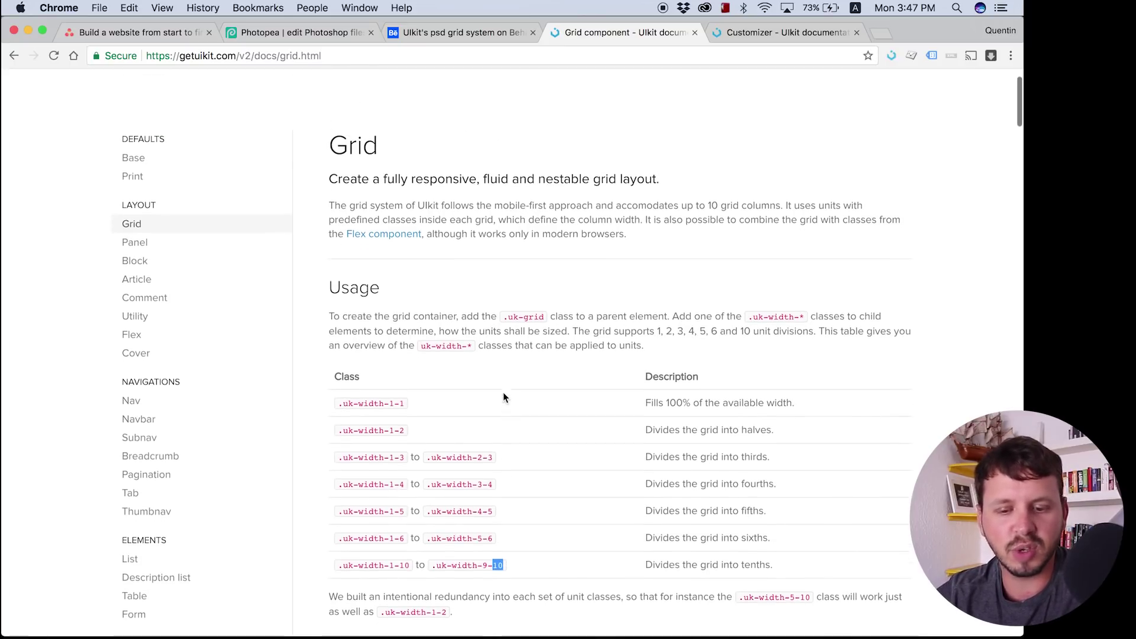
{"action": "scroll", "coordinate": [503, 392], "scroll_direction": "down", "scroll_amount": 2}
{"action": "scroll", "coordinate": [563, 393], "scroll_direction": "down", "scroll_amount": 5}
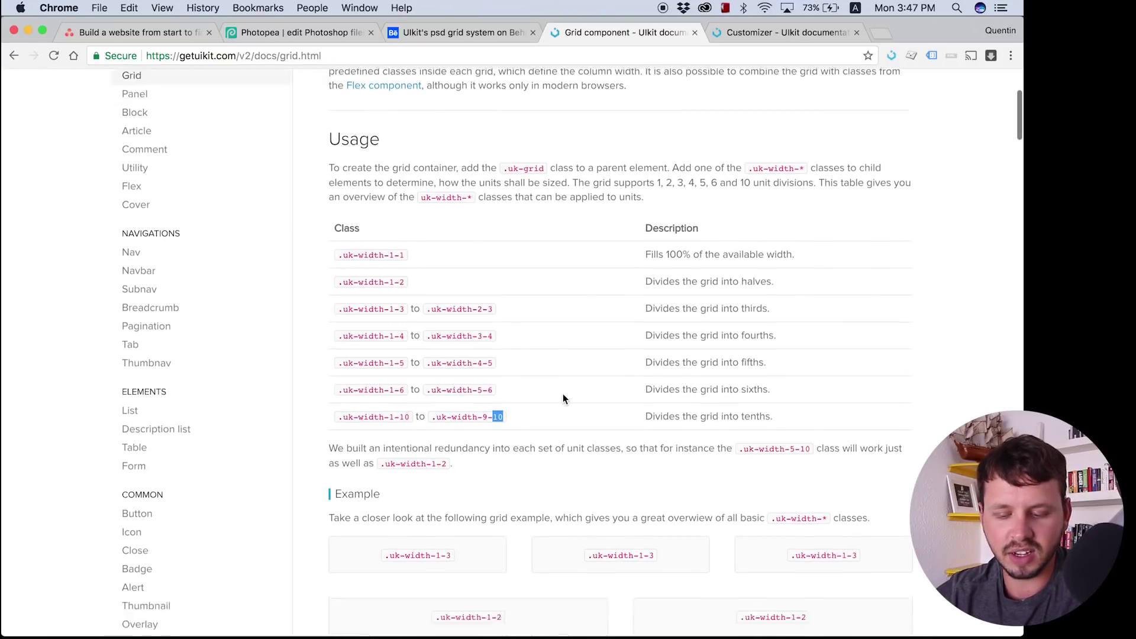
{"action": "scroll", "coordinate": [548, 318], "scroll_direction": "up", "scroll_amount": 7}
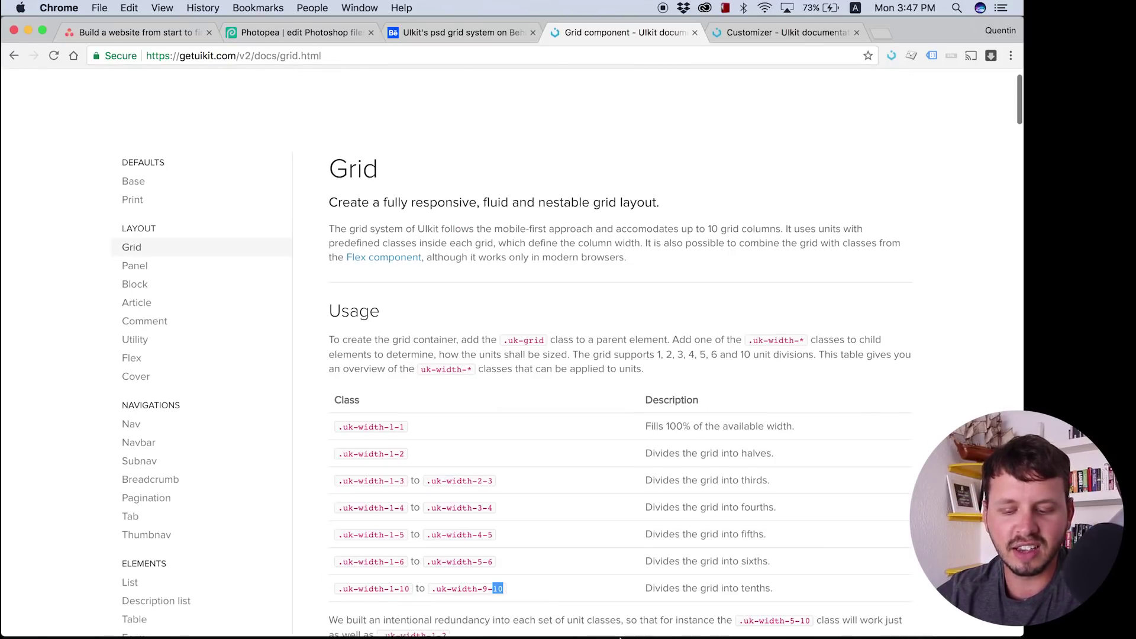
{"action": "left_click", "coordinate": [497, 612]}
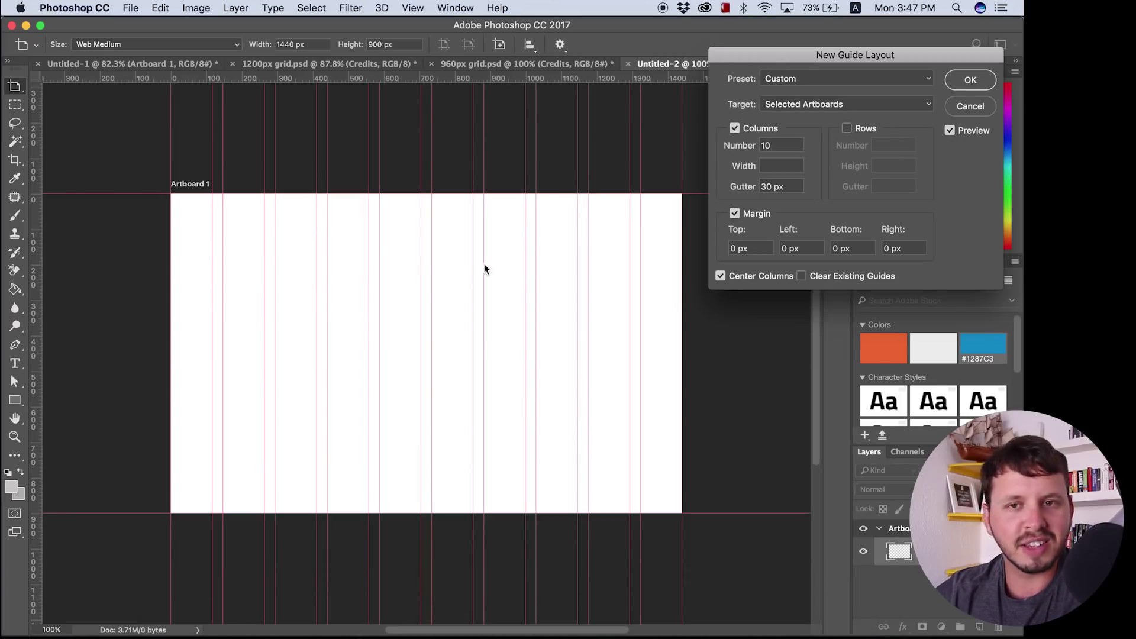
{"action": "double_click", "coordinate": [771, 145]}
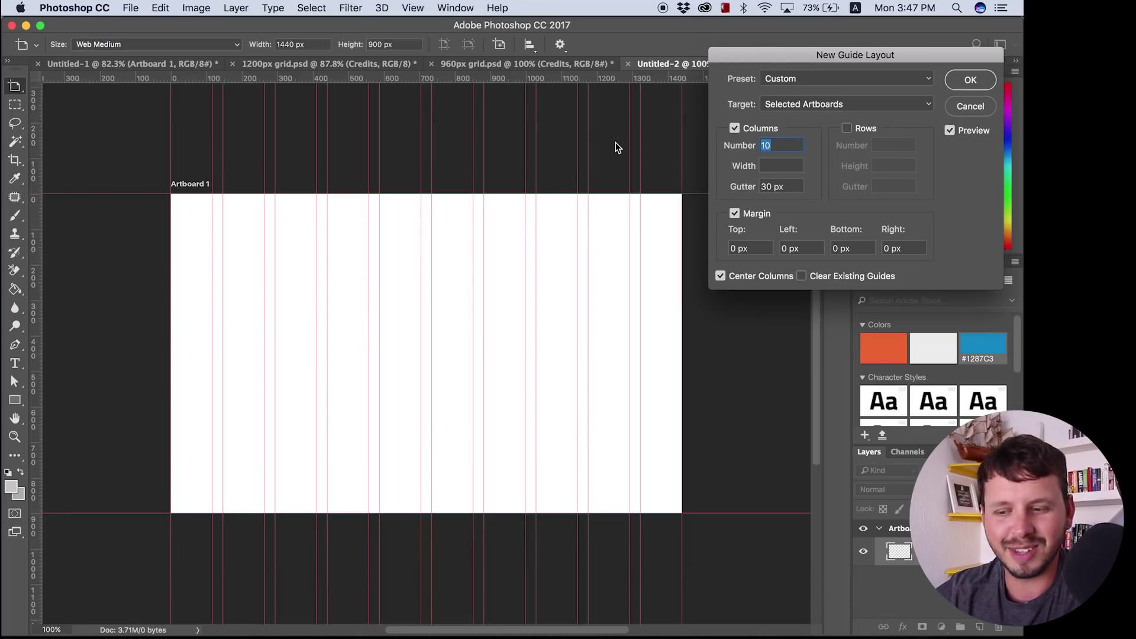
{"action": "double_click", "coordinate": [778, 187]}
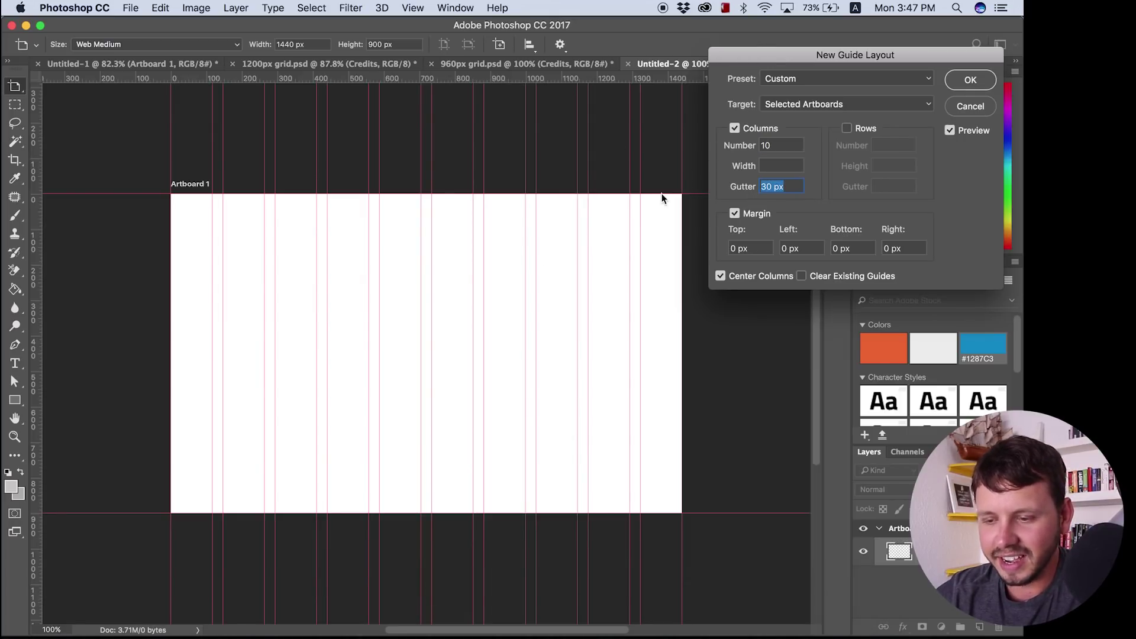
{"action": "double_click", "coordinate": [790, 249]}
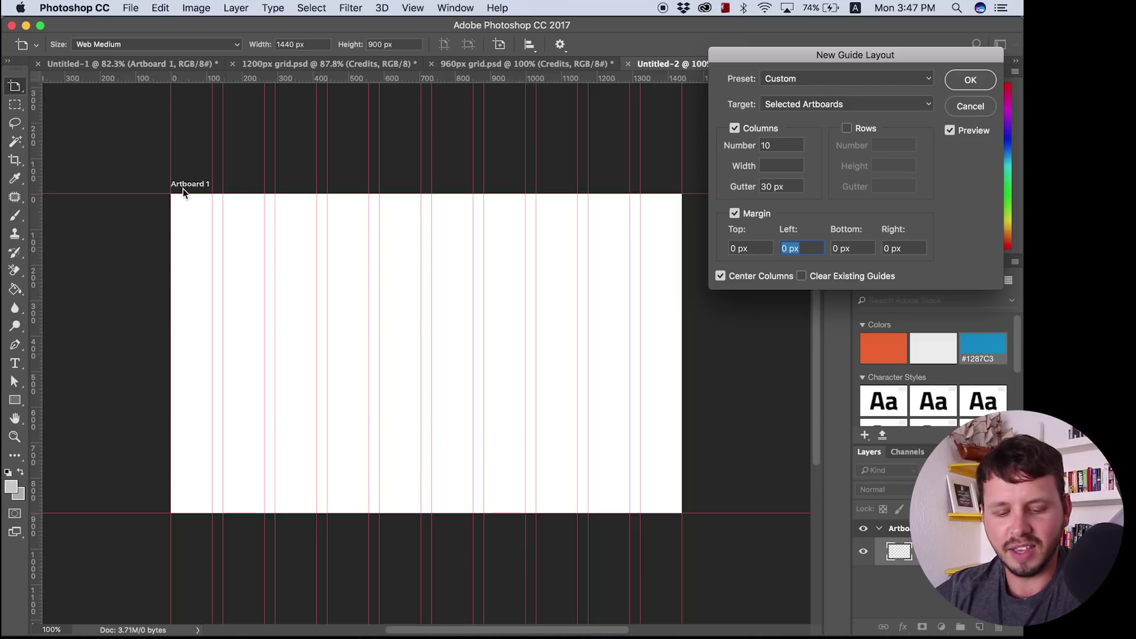
{"action": "mouse_move", "coordinate": [408, 616]}
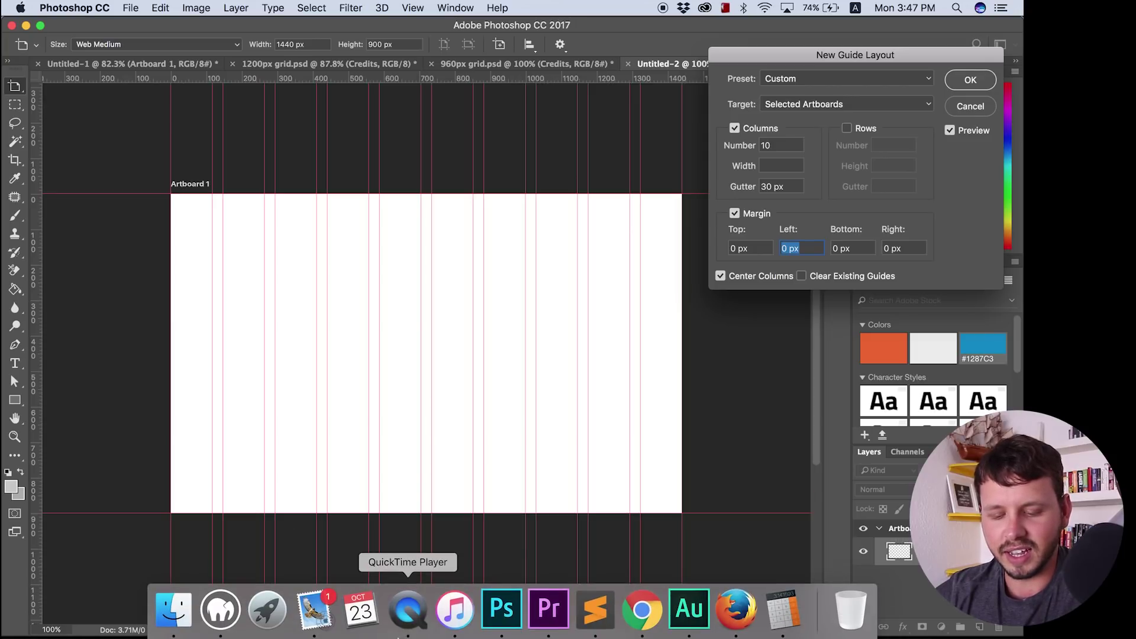
Step: Check the Customizer's container max widths (980px, 1200px large), then go back to Photoshop
{"action": "left_click", "coordinate": [645, 607]}
{"action": "left_click", "coordinate": [757, 34]}
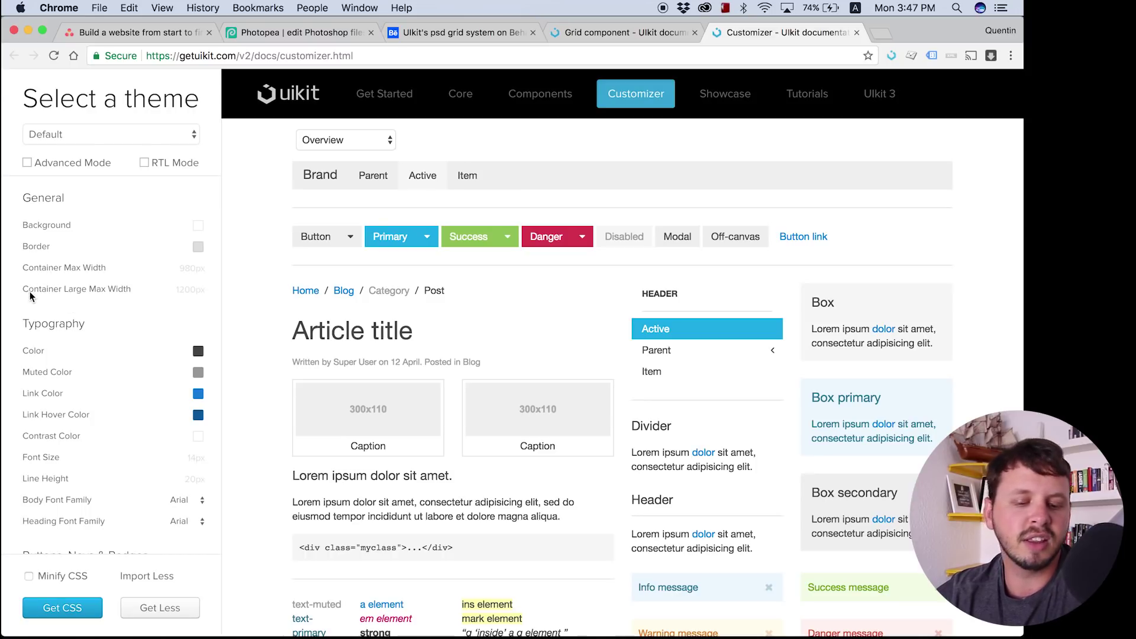
{"action": "left_click", "coordinate": [179, 290]}
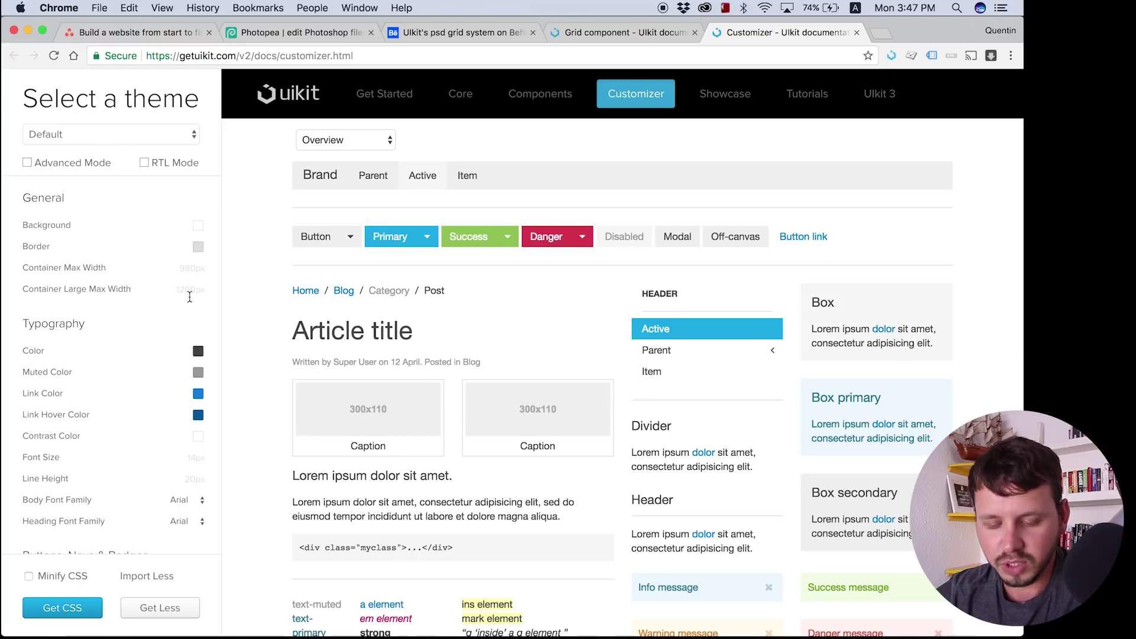
{"action": "mouse_move", "coordinate": [618, 626]}
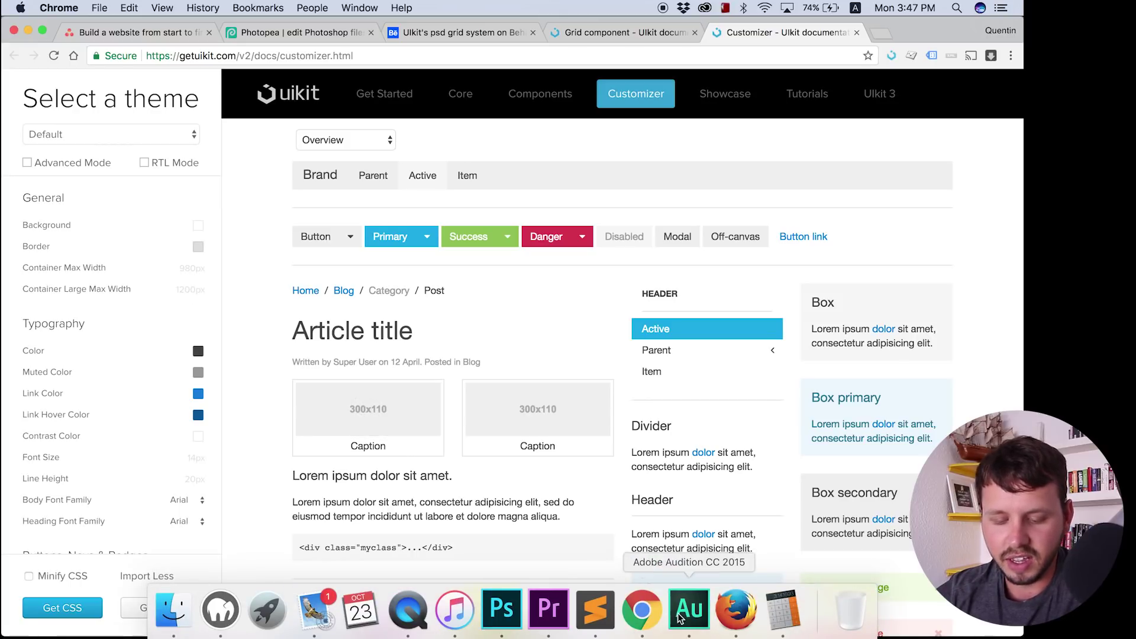
{"action": "left_click", "coordinate": [502, 610]}
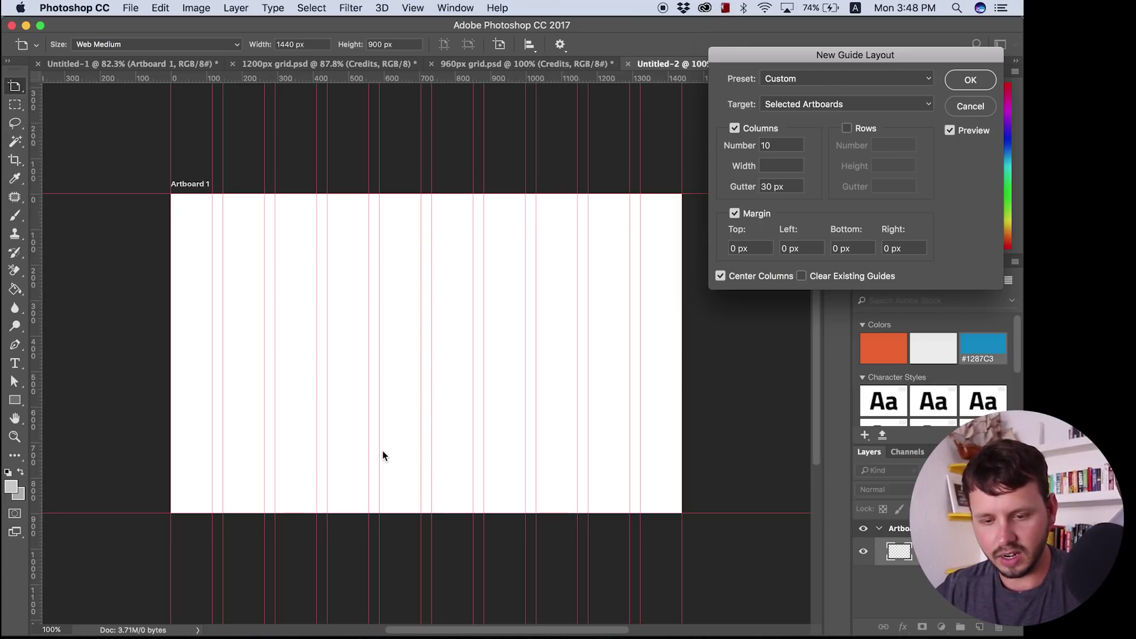
Step: Launch Calculator through system search and clear its display
{"action": "key", "text": "super+space"}
{"action": "type", "text": "calc"}
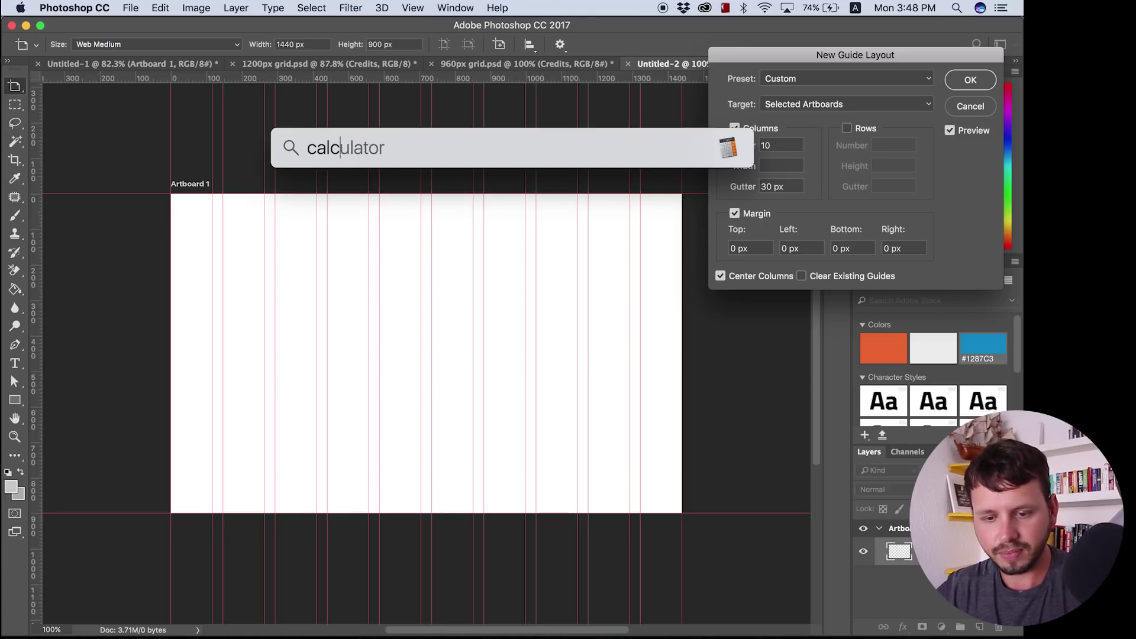
{"action": "type", "text": "ulato"}
{"action": "key", "text": "Return"}
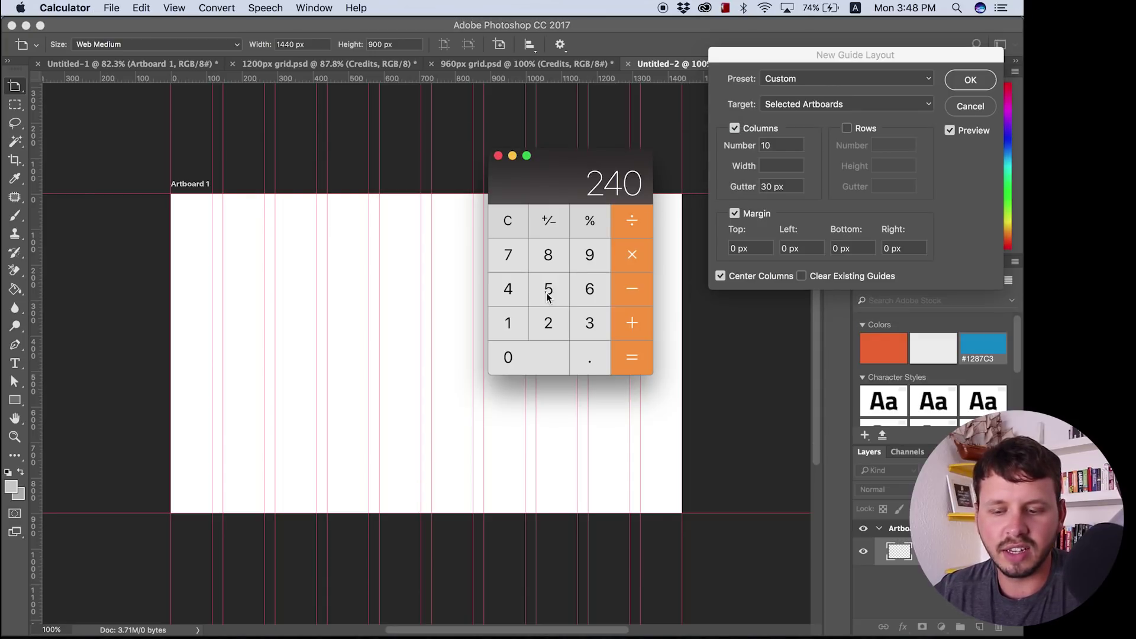
{"action": "left_click", "coordinate": [507, 219]}
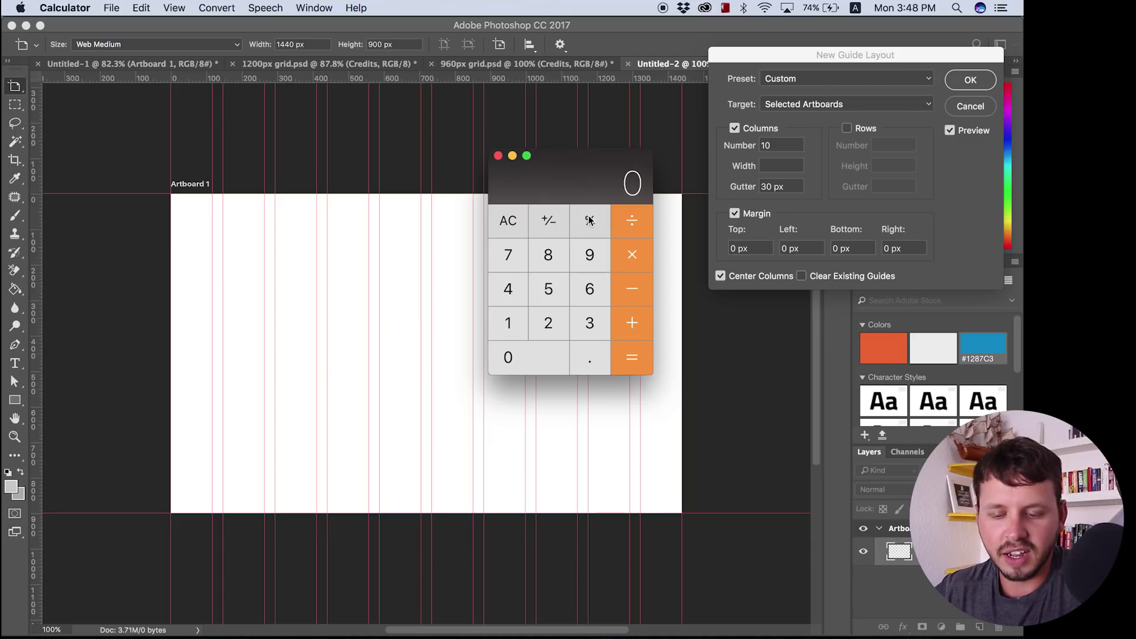
Step: Compute 1440 − 1200 = 240 and move the Calculator window aside
{"action": "left_click", "coordinate": [510, 323]}
{"action": "double_click", "coordinate": [508, 291]}
{"action": "left_click", "coordinate": [518, 355]}
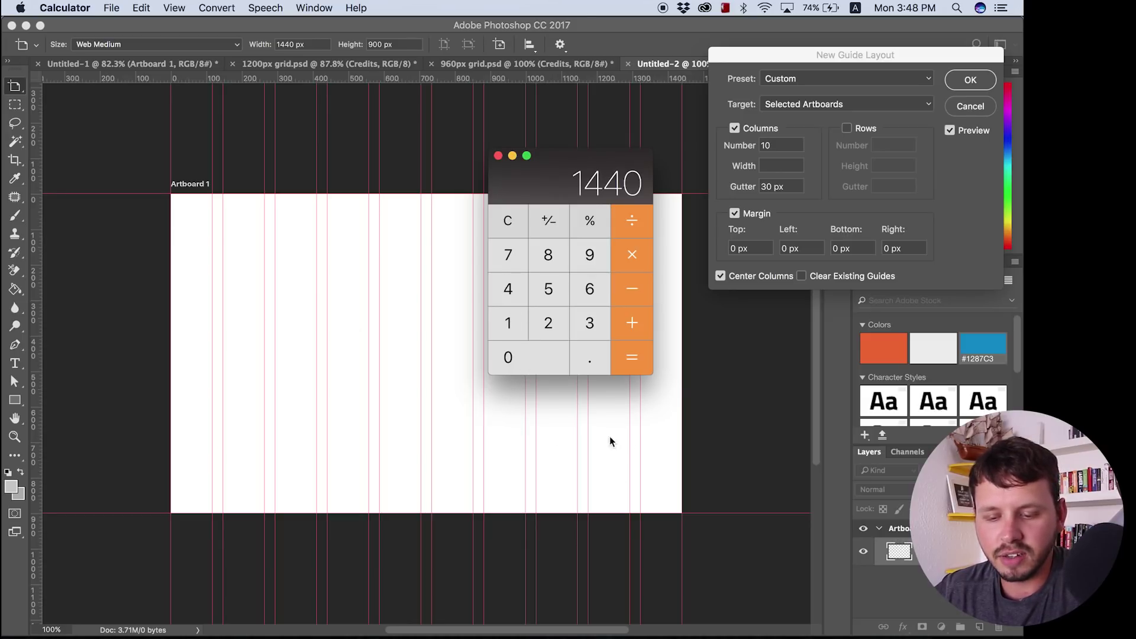
{"action": "left_click", "coordinate": [636, 297]}
{"action": "left_click", "coordinate": [517, 324]}
{"action": "left_click", "coordinate": [549, 326]}
{"action": "double_click", "coordinate": [537, 358]}
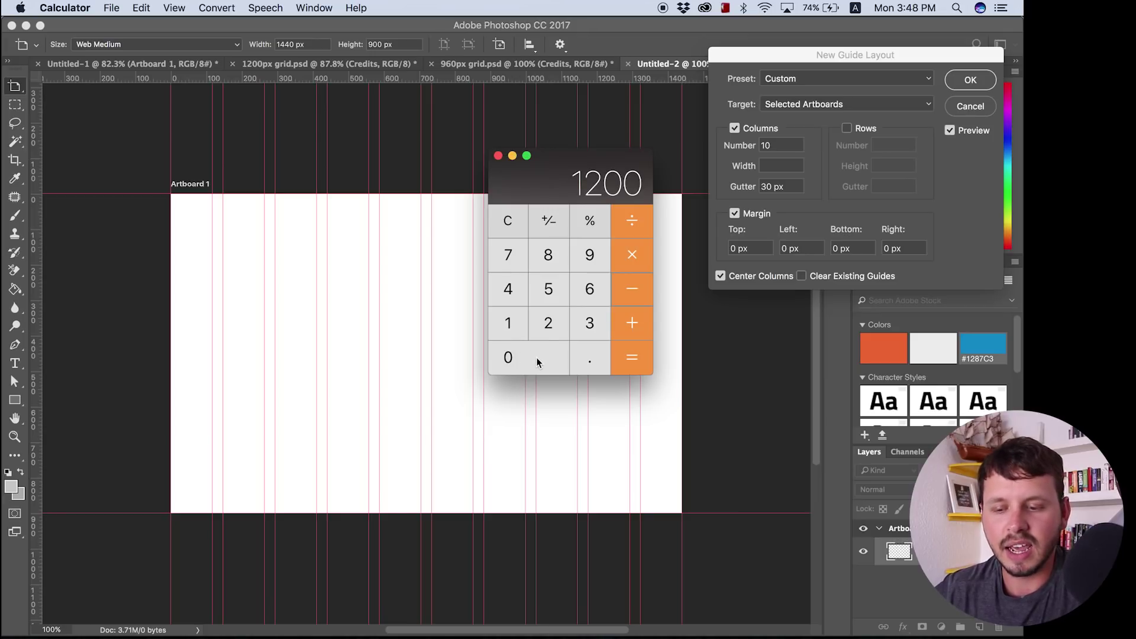
{"action": "left_click", "coordinate": [627, 353]}
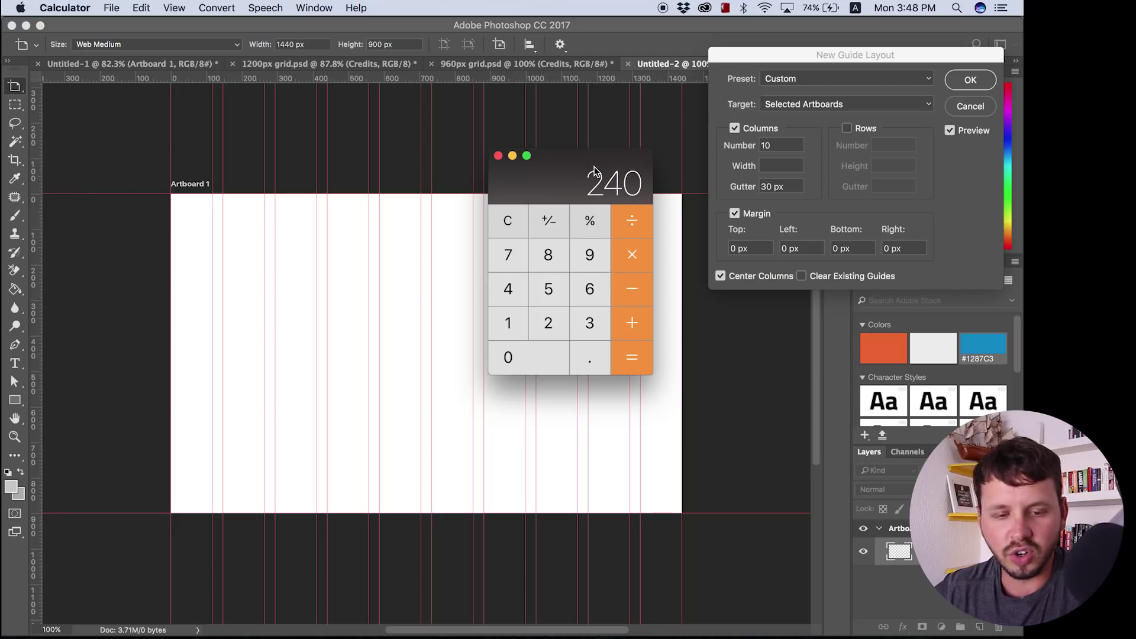
{"action": "left_click_drag", "start_coordinate": [571, 170], "coordinate": [137, 109]}
Step: Enter 120 px for both the right and left margins of the guide layout
{"action": "left_click", "coordinate": [888, 249]}
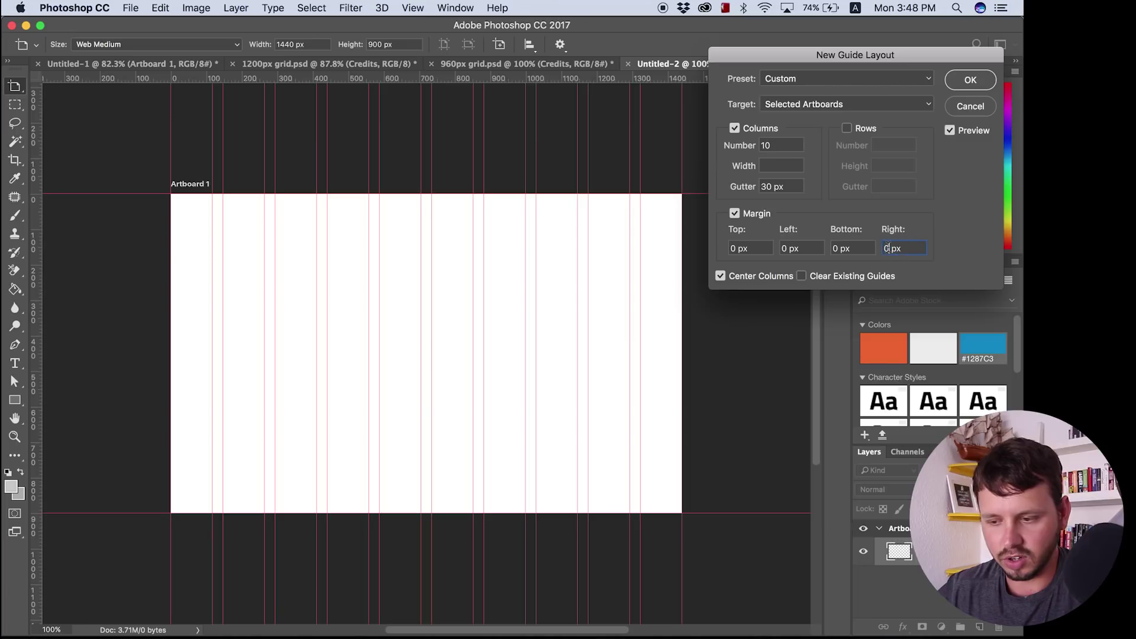
{"action": "left_click", "coordinate": [886, 249]}
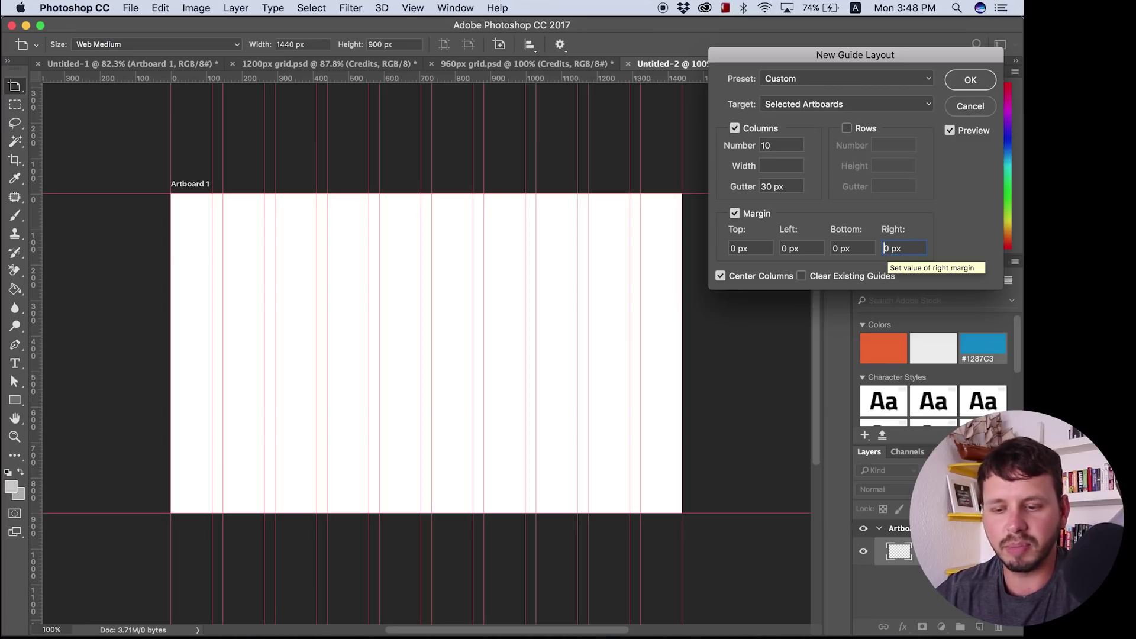
{"action": "type", "text": "24"}
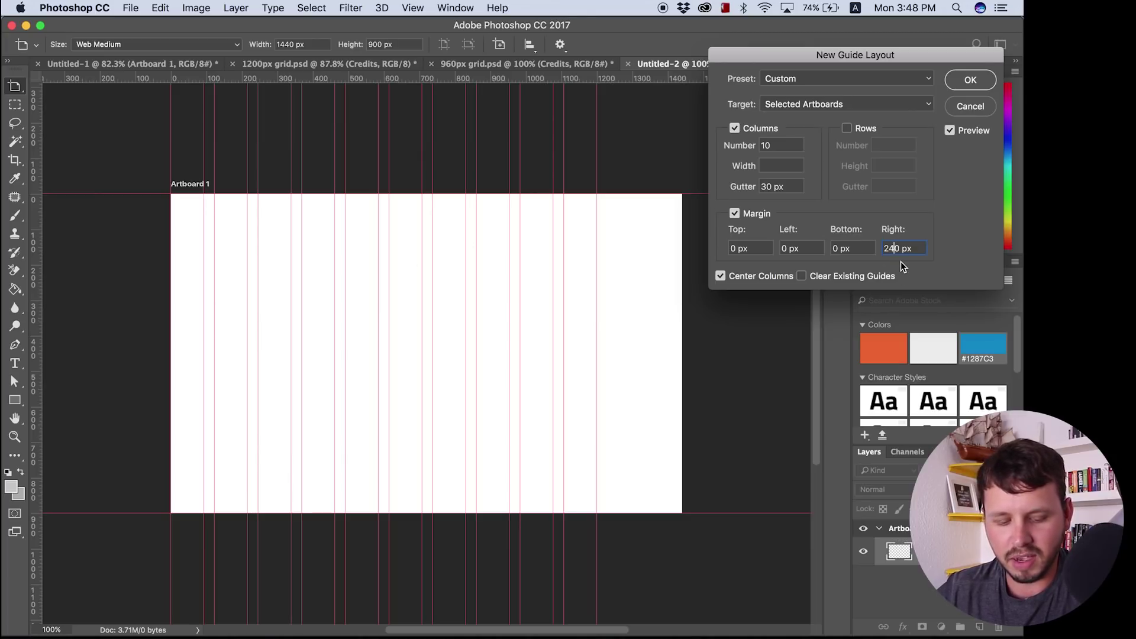
{"action": "key", "text": "BackSpace"}
{"action": "key", "text": "BackSpace"}
{"action": "type", "text": "12"}
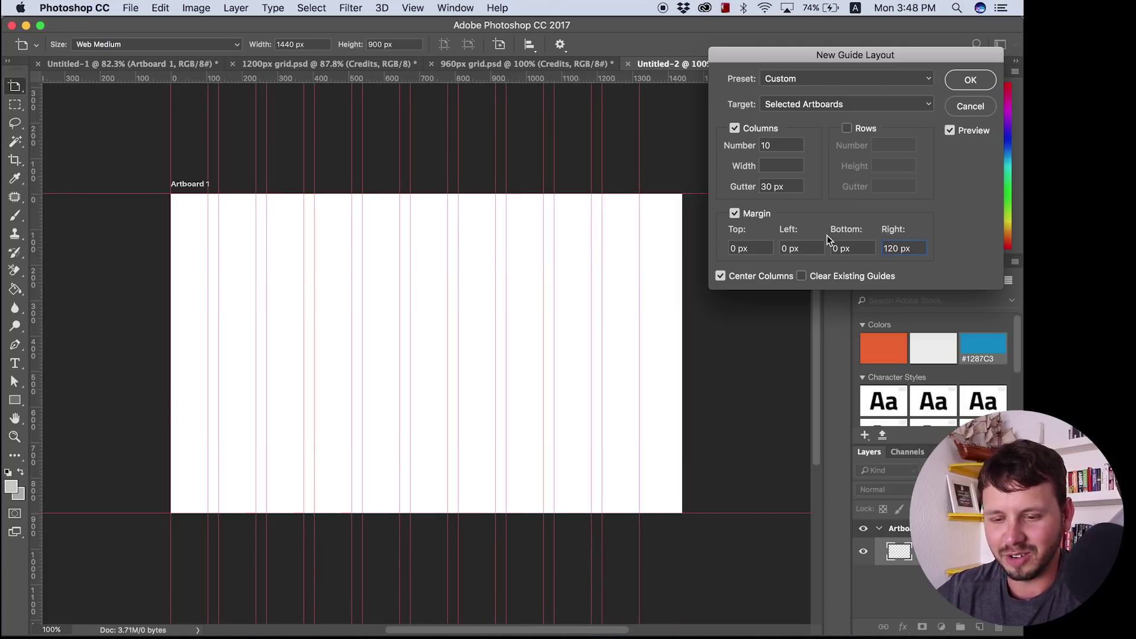
{"action": "left_click", "coordinate": [789, 248]}
{"action": "type", "text": "120"}
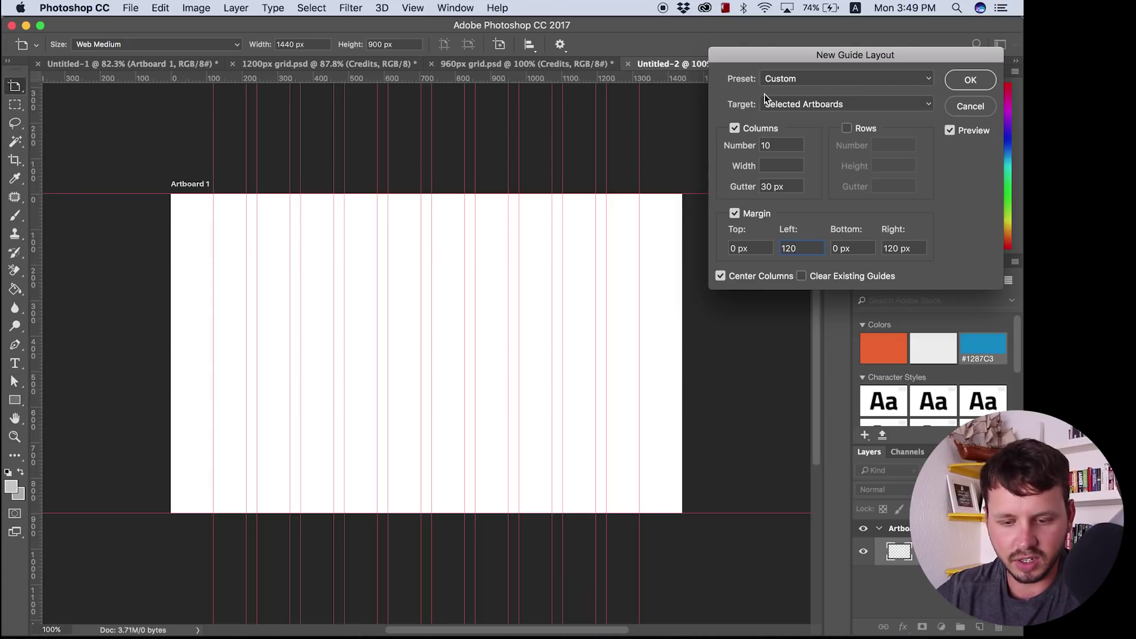
Step: Apply the 10-column, 120 px-margin guide layout and undo a test rectangle on Artboard 1
{"action": "left_click", "coordinate": [986, 83]}
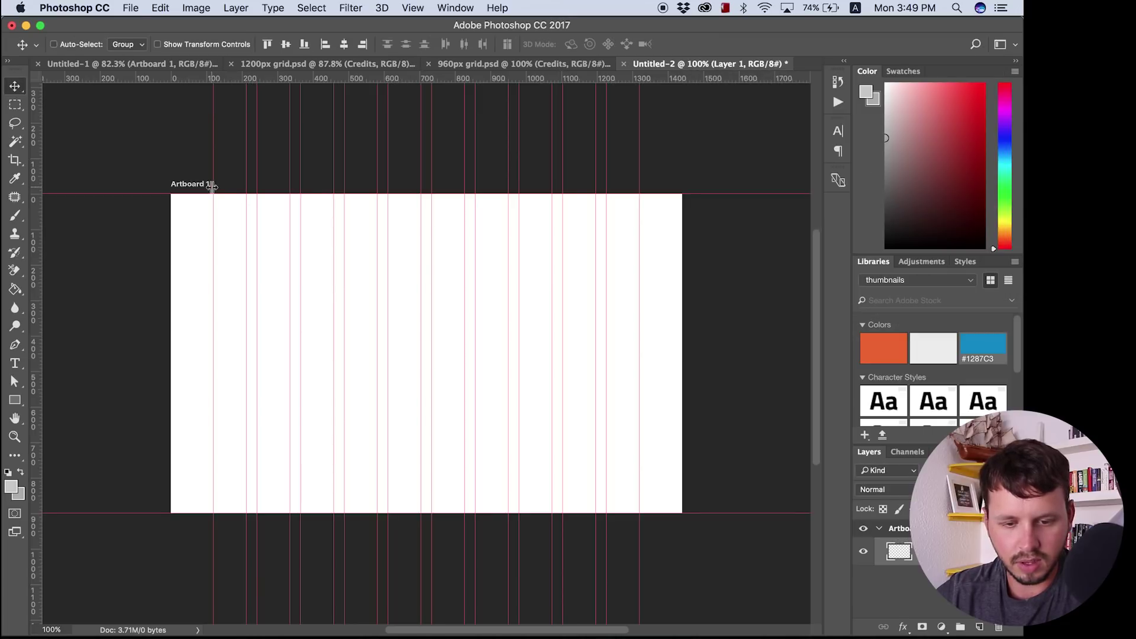
{"action": "mouse_move", "coordinate": [210, 190]}
{"action": "left_mouse_down"}
{"action": "mouse_move", "coordinate": [272, 228]}
{"action": "mouse_move", "coordinate": [213, 171]}
{"action": "mouse_move", "coordinate": [605, 480]}
{"action": "mouse_move", "coordinate": [643, 496]}
{"action": "left_mouse_up"}
{"action": "left_click", "coordinate": [16, 403]}
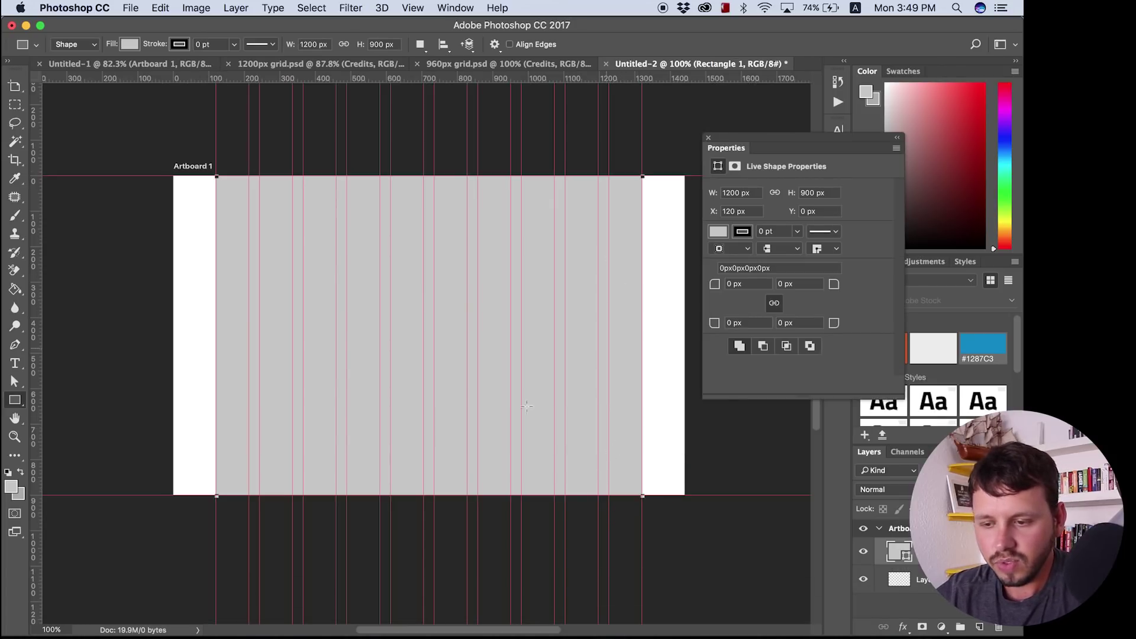
{"action": "key", "text": "super+z"}
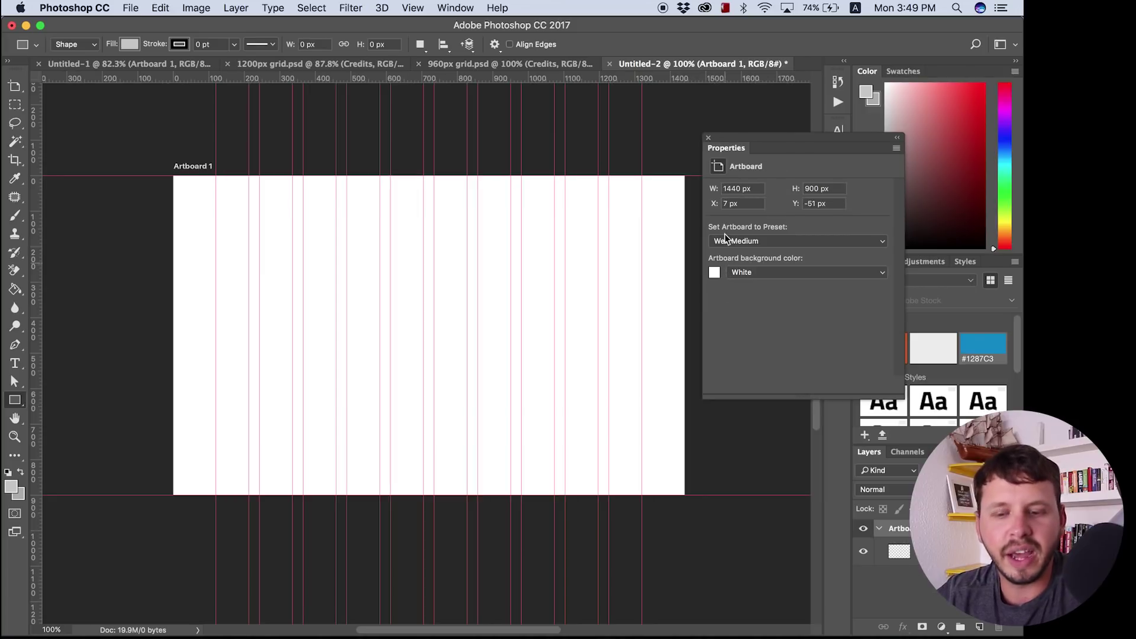
{"action": "left_click", "coordinate": [728, 145]}
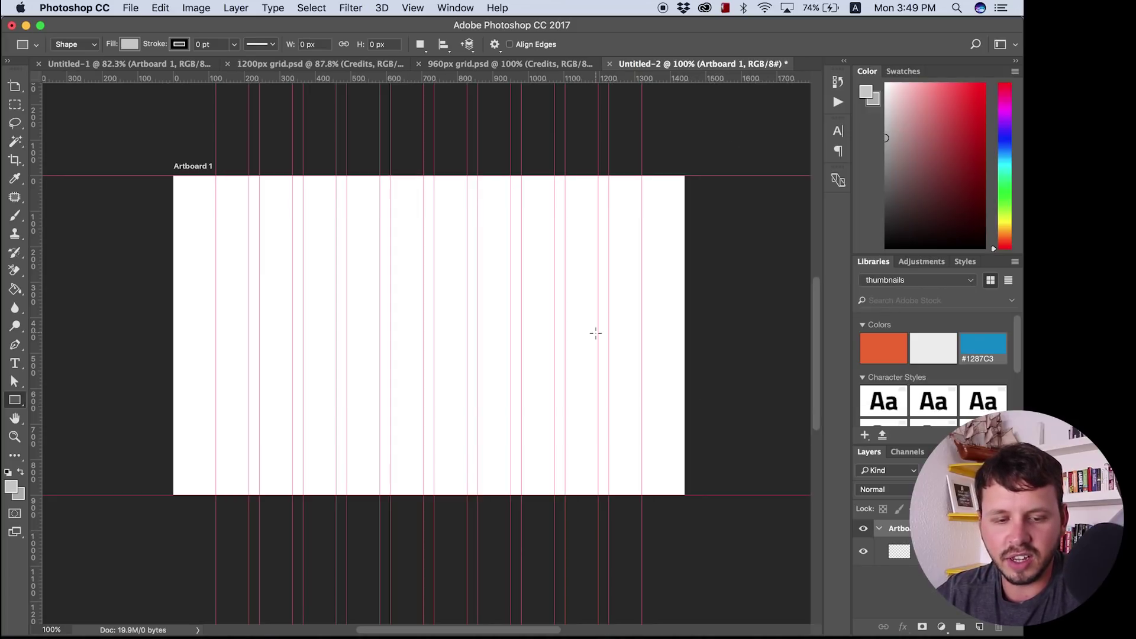
{"action": "left_click_drag", "start_coordinate": [412, 630], "coordinate": [443, 630]}
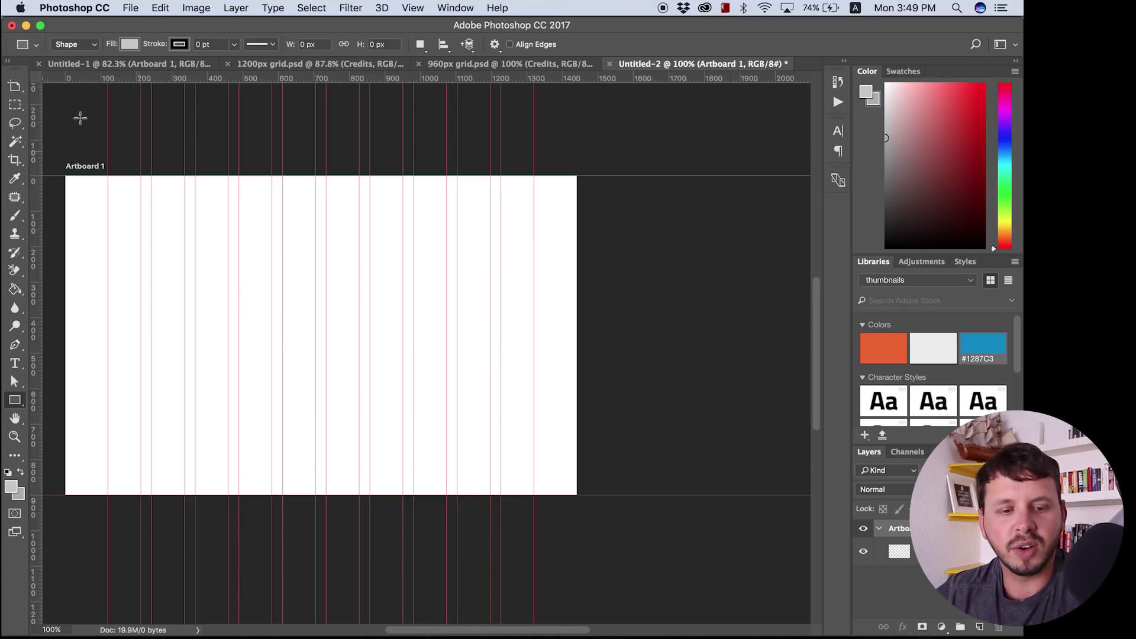
Step: Pick the Artboard Tool and drag out Artboard 2 to the right of Artboard 1
{"action": "key", "text": "shift+v"}
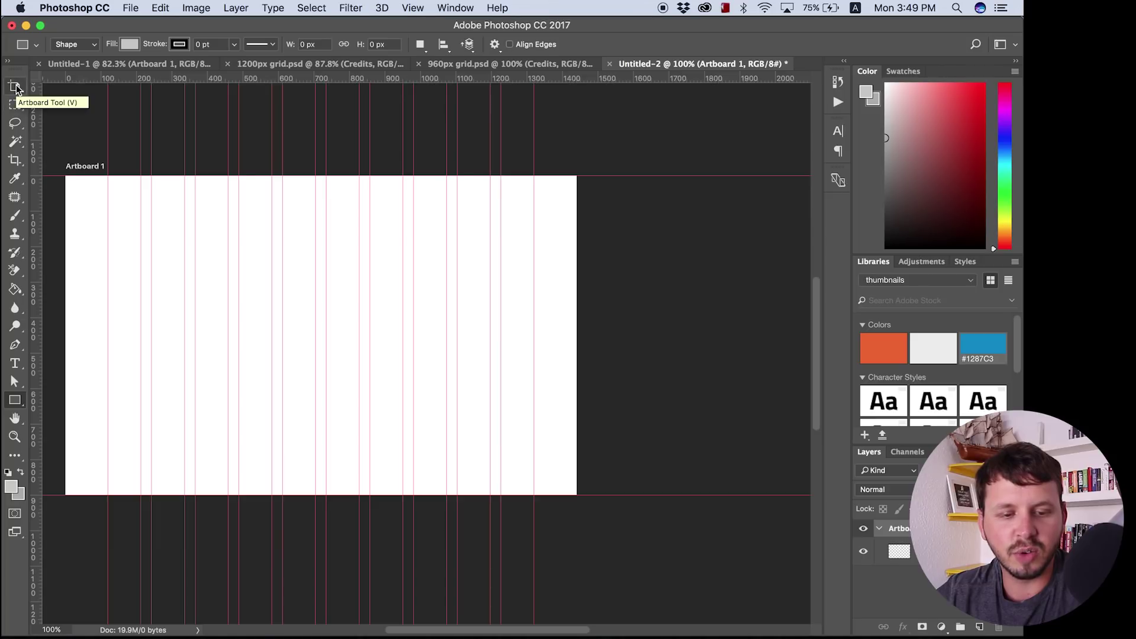
{"action": "left_click", "coordinate": [16, 87]}
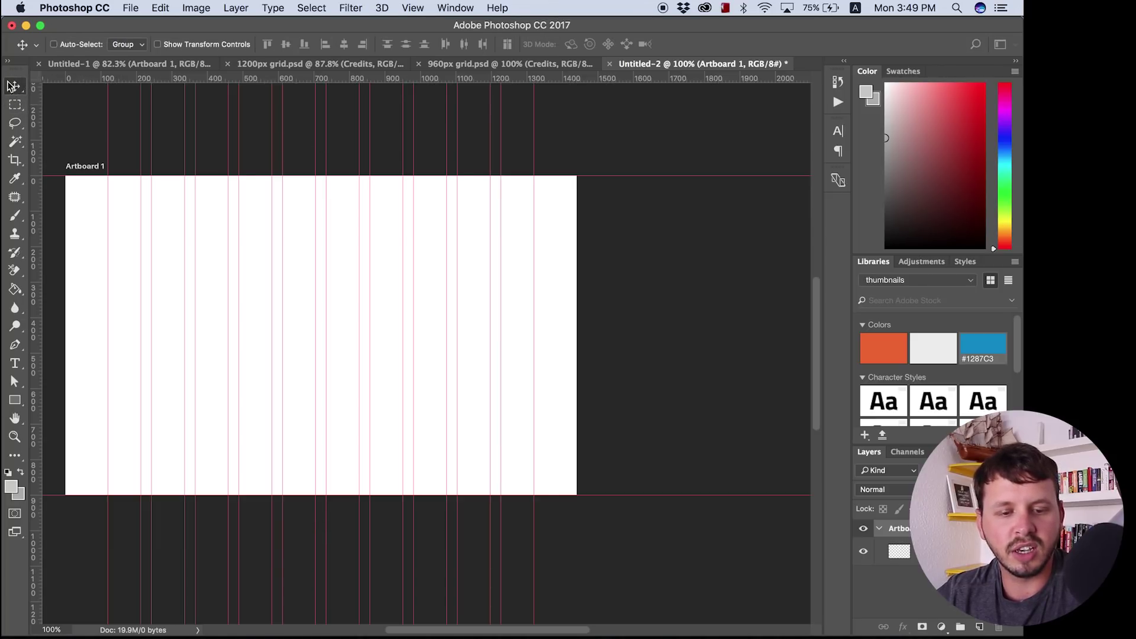
{"action": "left_click_drag", "start_coordinate": [26, 91], "coordinate": [55, 104]}
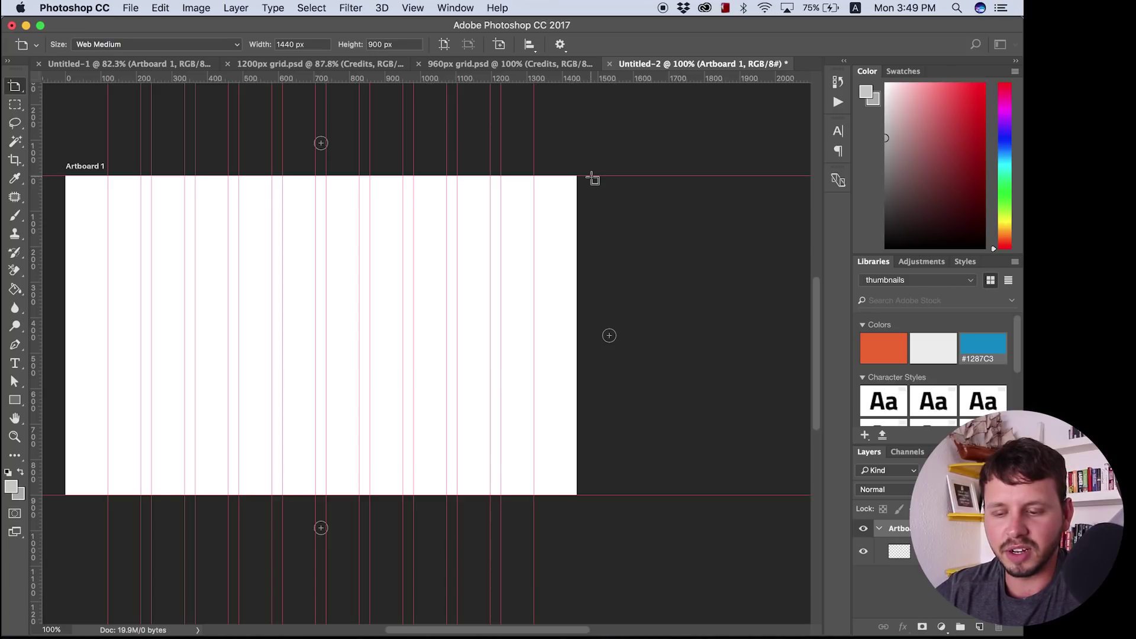
{"action": "left_click_drag", "start_coordinate": [592, 176], "coordinate": [734, 360]}
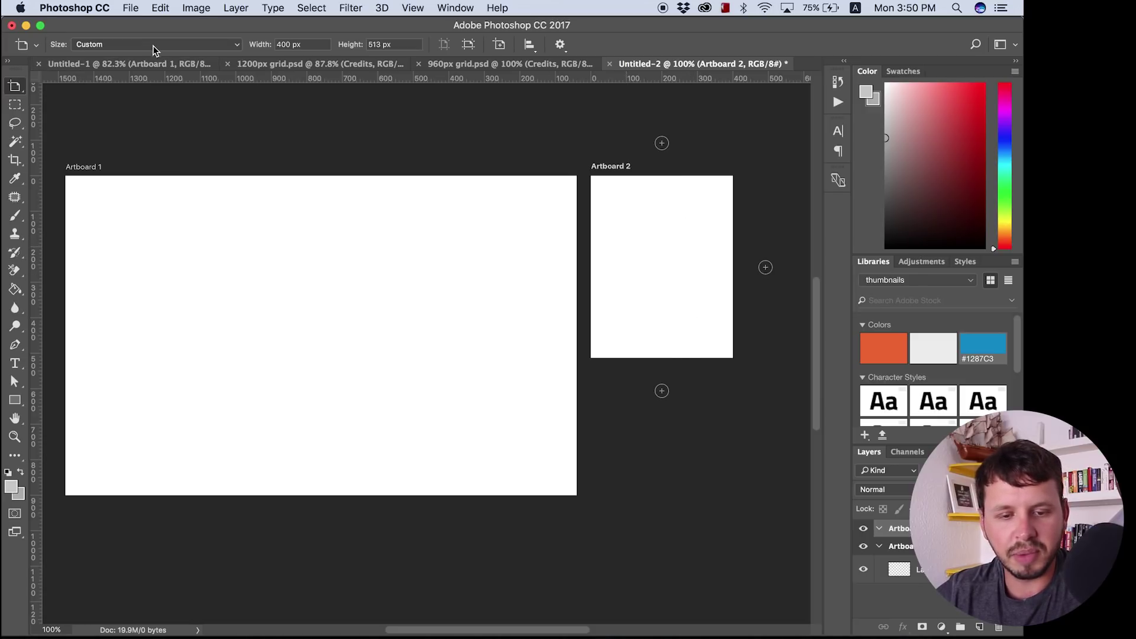
Step: Apply the iPhone 6 size preset (750 × 1334 px) to Artboard 2
{"action": "left_click", "coordinate": [220, 44]}
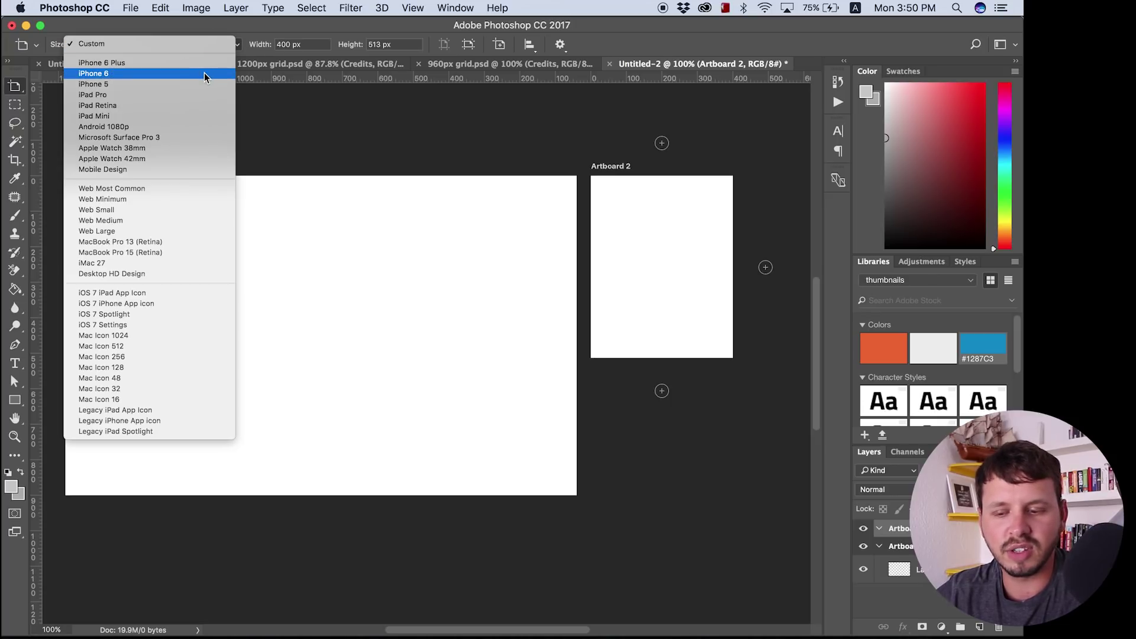
{"action": "left_click", "coordinate": [204, 72]}
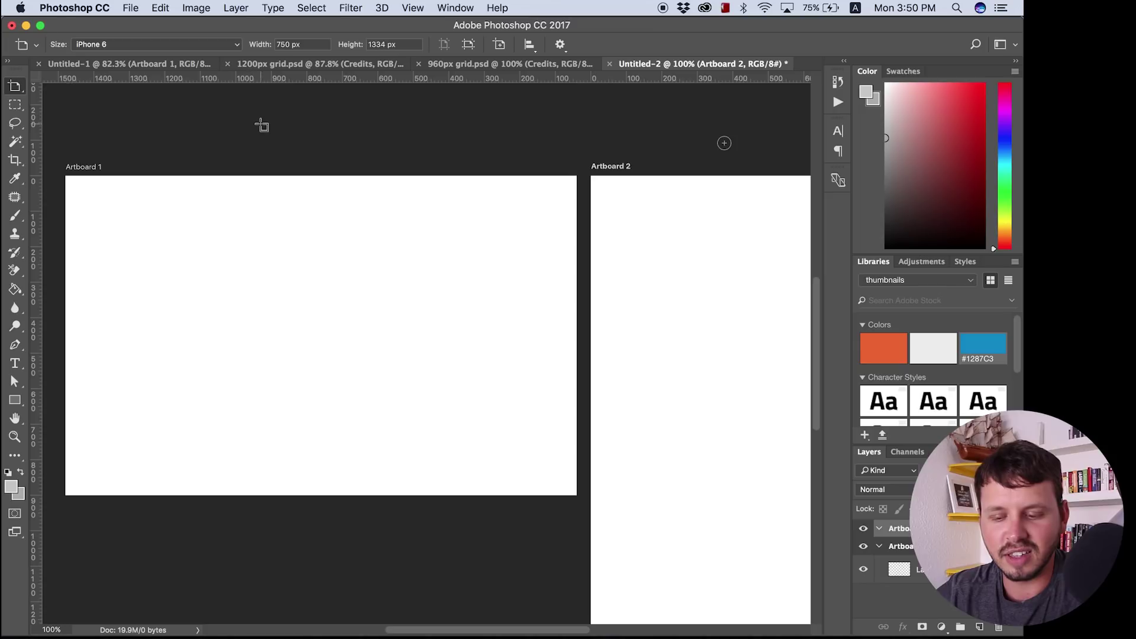
{"action": "scroll", "coordinate": [549, 309], "scroll_direction": "down", "scroll_amount": 5}
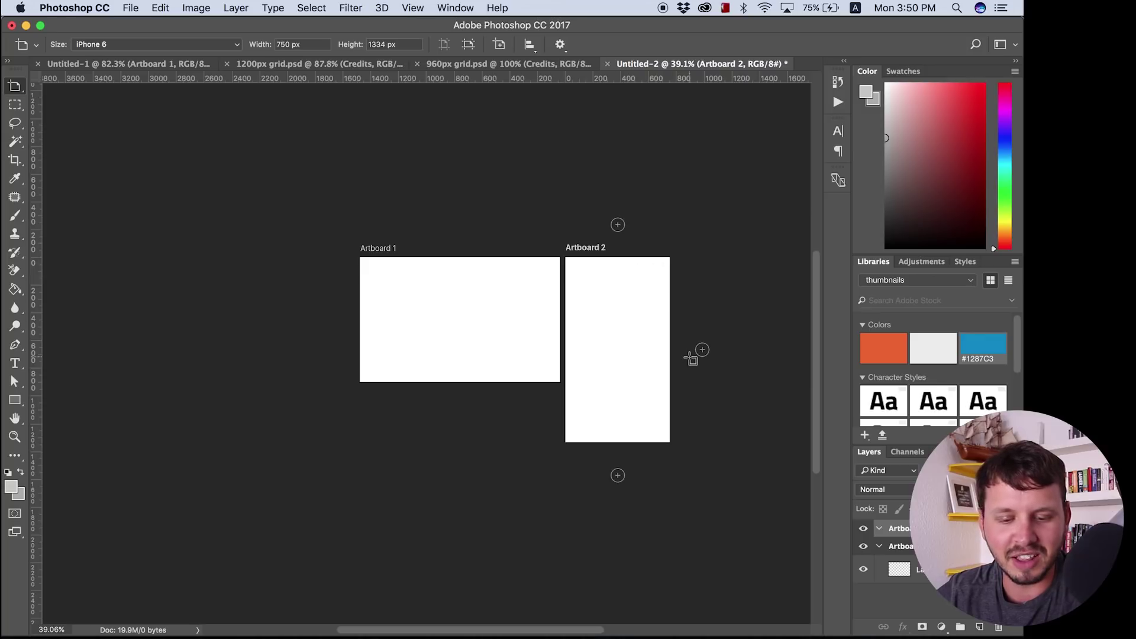
{"action": "scroll", "coordinate": [688, 355], "scroll_direction": "up", "scroll_amount": 3}
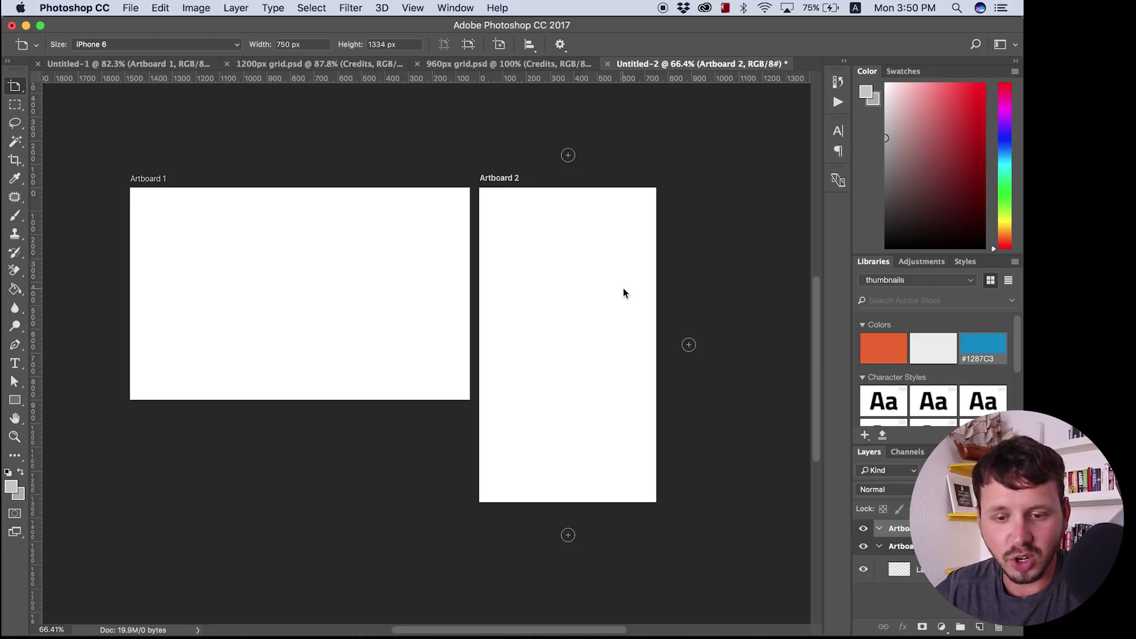
Step: Set Artboard 2's width to 375 and height to 667 px in the options bar
{"action": "left_click", "coordinate": [302, 45]}
{"action": "key", "text": "Tab"}
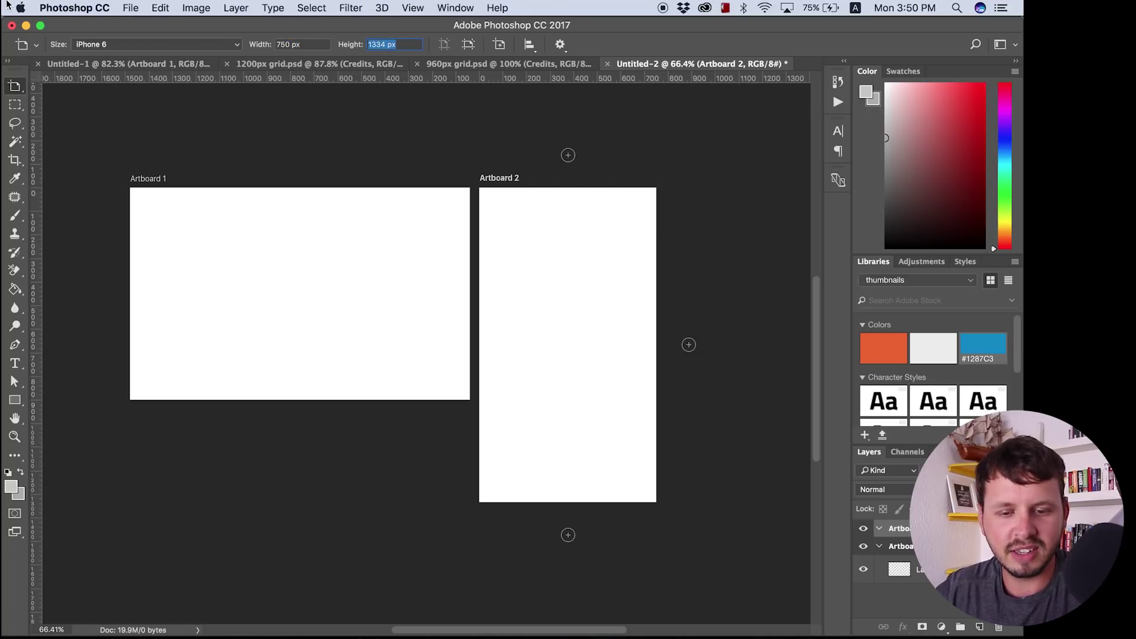
{"action": "left_click", "coordinate": [288, 44]}
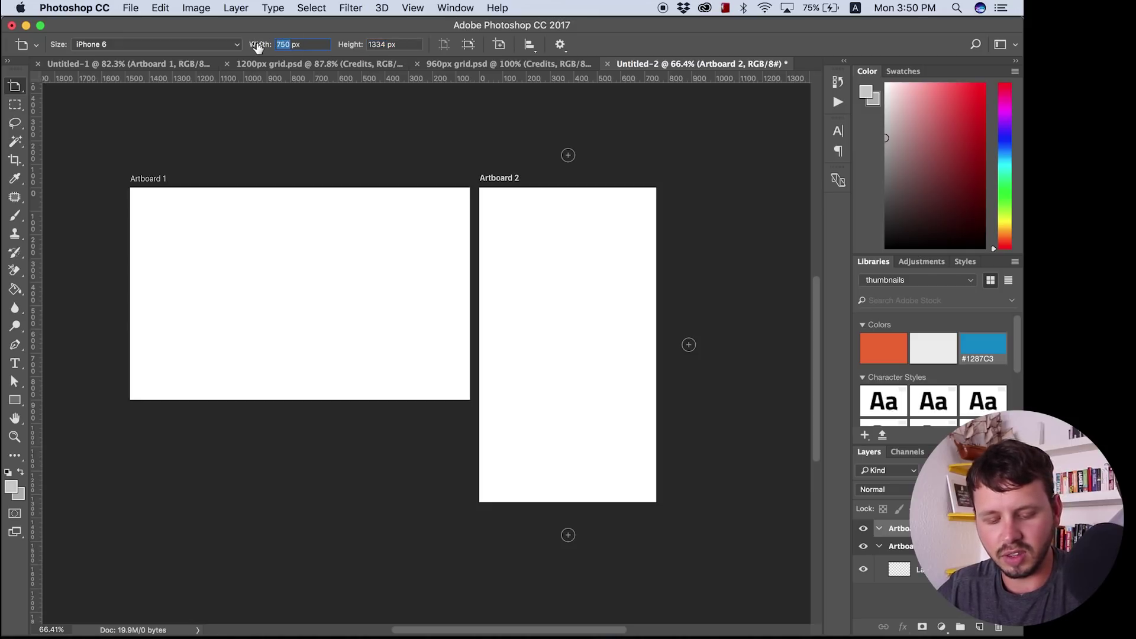
{"action": "type", "text": "375"}
{"action": "left_click", "coordinate": [385, 44]}
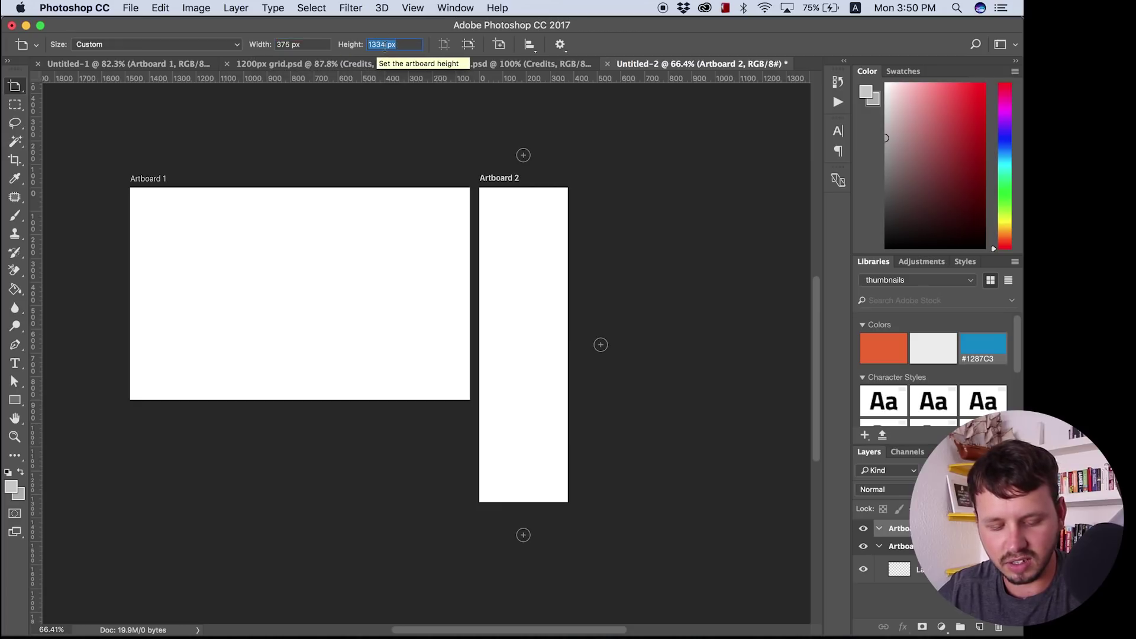
{"action": "key", "text": "Return"}
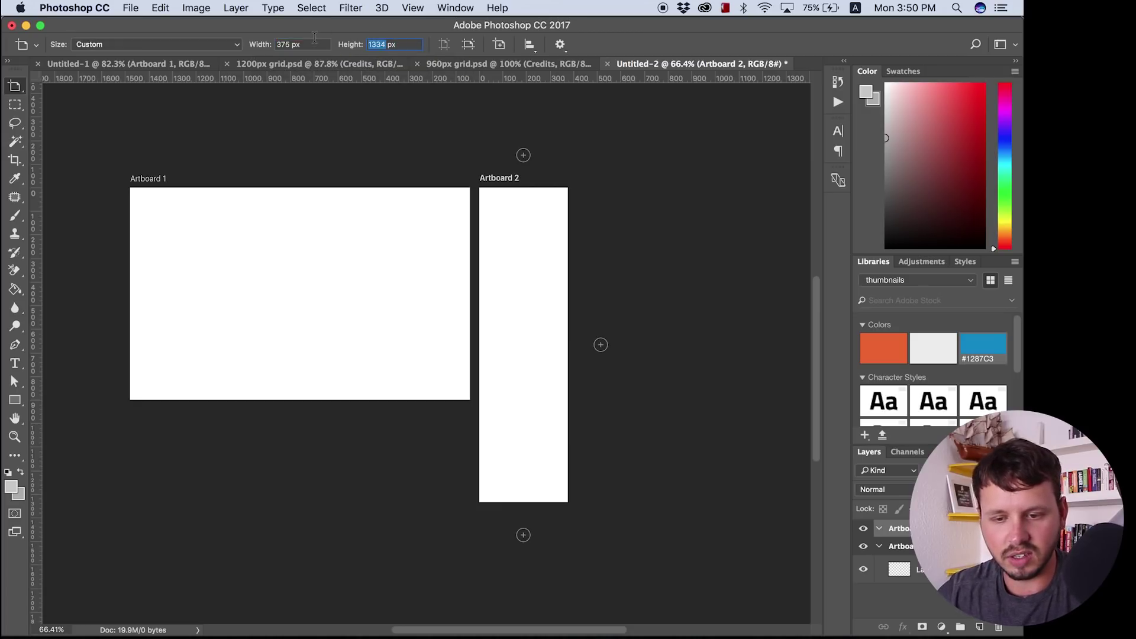
{"action": "type", "text": "667"}
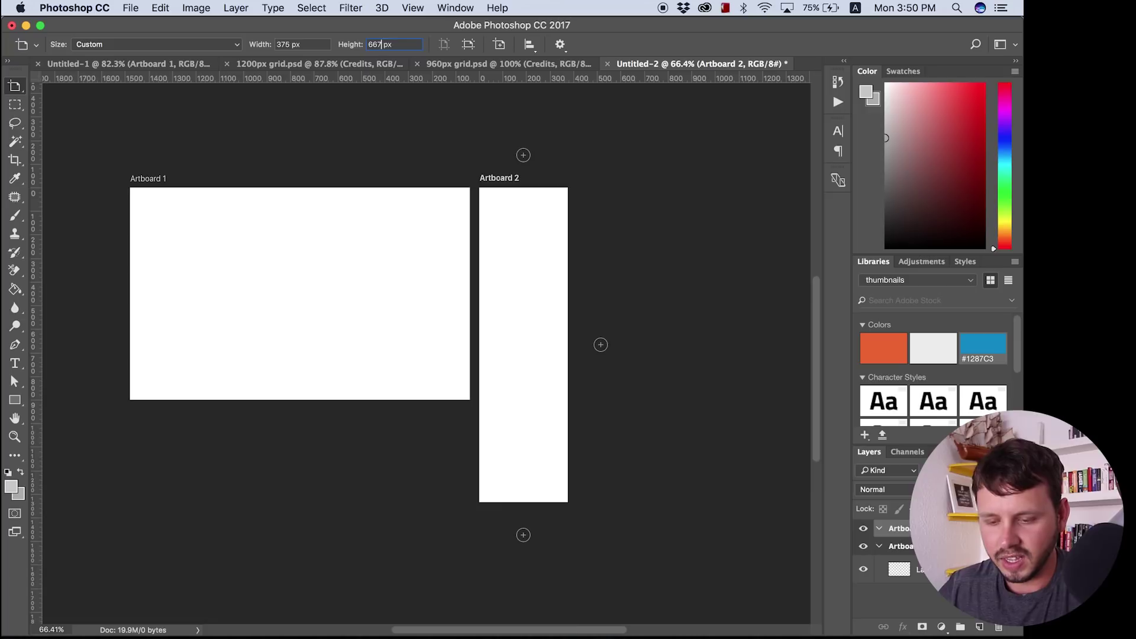
{"action": "double_click", "coordinate": [399, 43]}
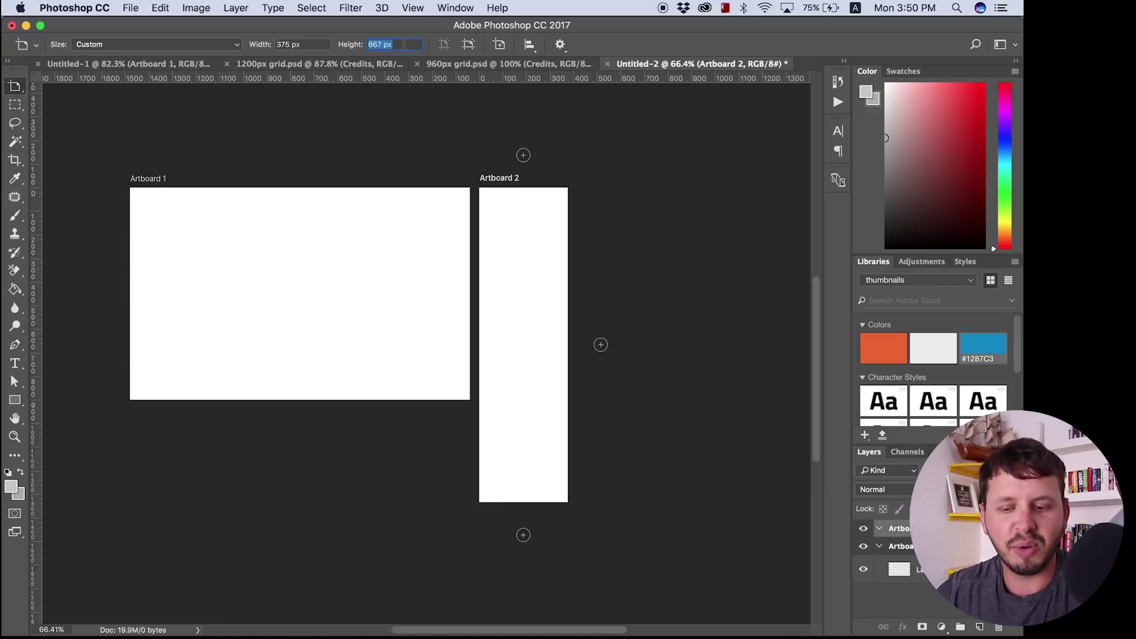
{"action": "key", "text": "Return"}
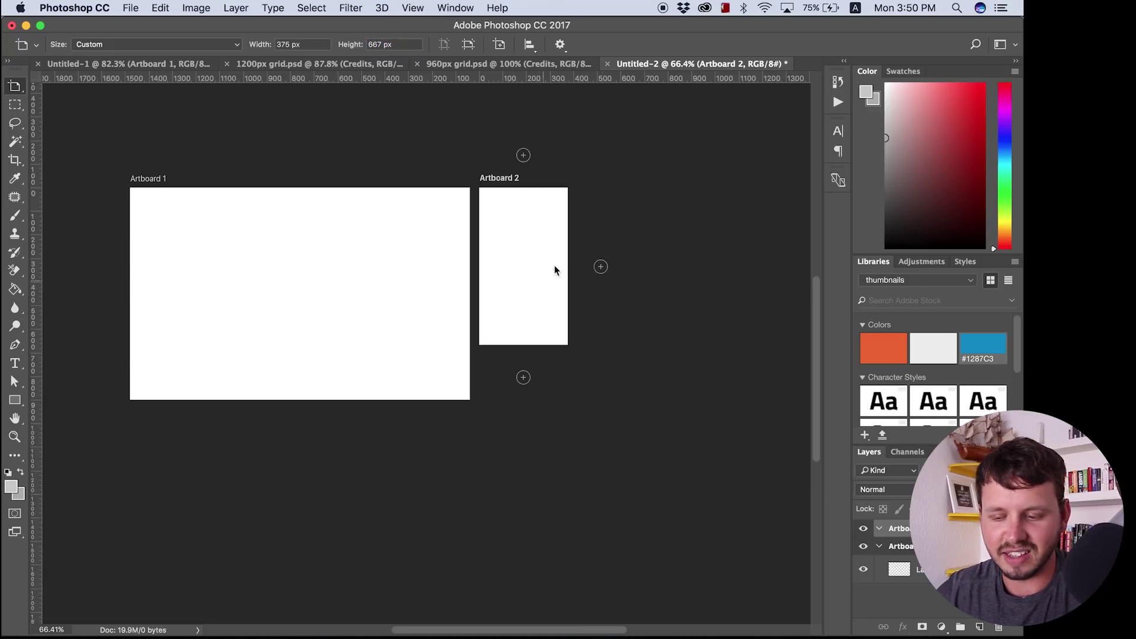
{"action": "scroll", "coordinate": [543, 400], "scroll_direction": "up", "scroll_amount": 5}
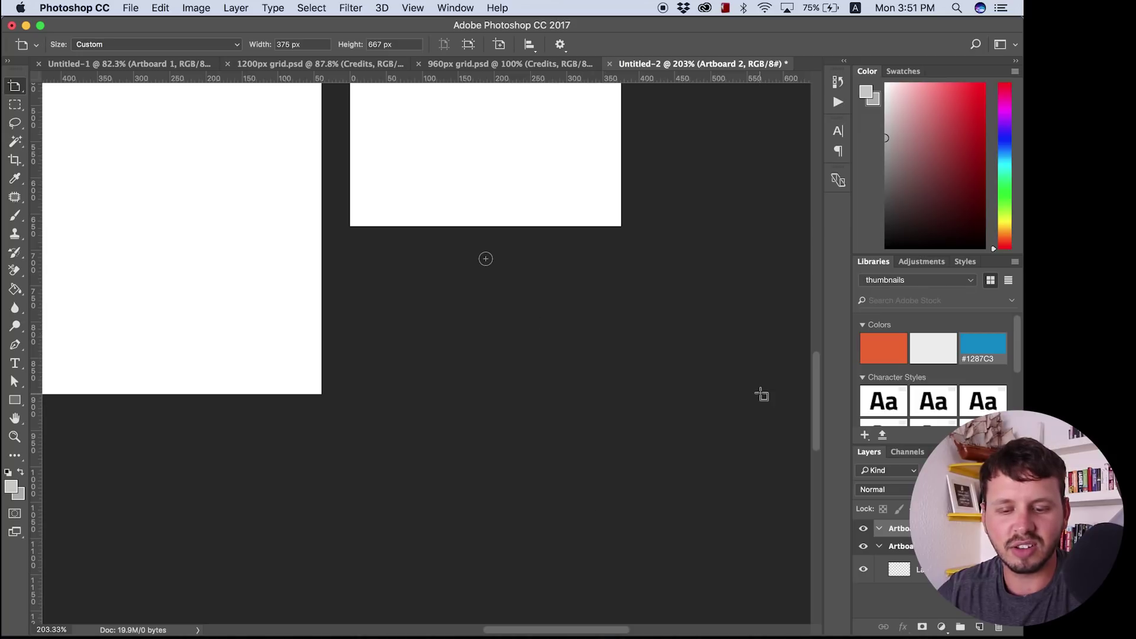
{"action": "left_click_drag", "start_coordinate": [817, 386], "coordinate": [811, 332]}
{"action": "scroll", "coordinate": [574, 452], "scroll_direction": "down", "scroll_amount": 2}
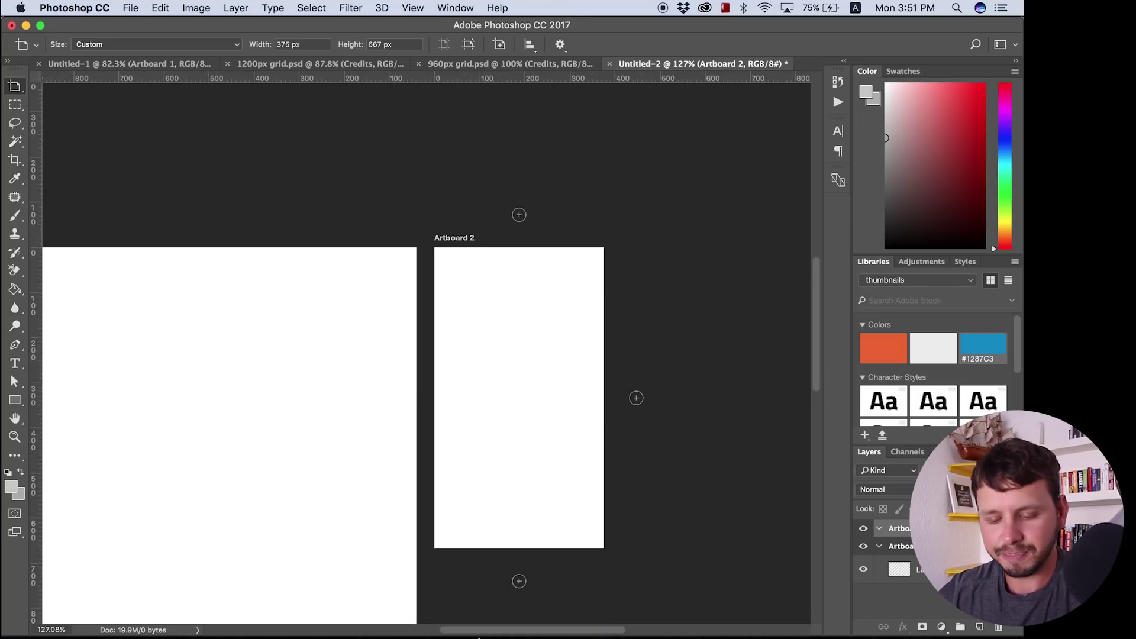
Step: Open a new Chrome tab and search Google for 'what is my browser size'
{"action": "mouse_move", "coordinate": [455, 610]}
{"action": "left_click", "coordinate": [643, 609]}
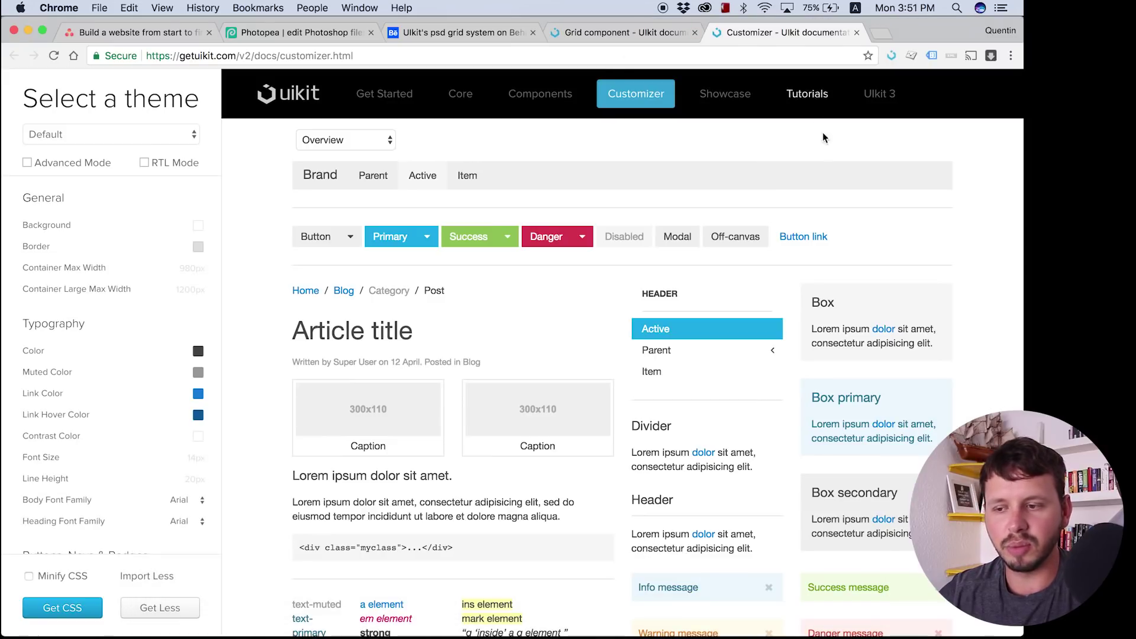
{"action": "left_click", "coordinate": [882, 32]}
{"action": "type", "text": "what"}
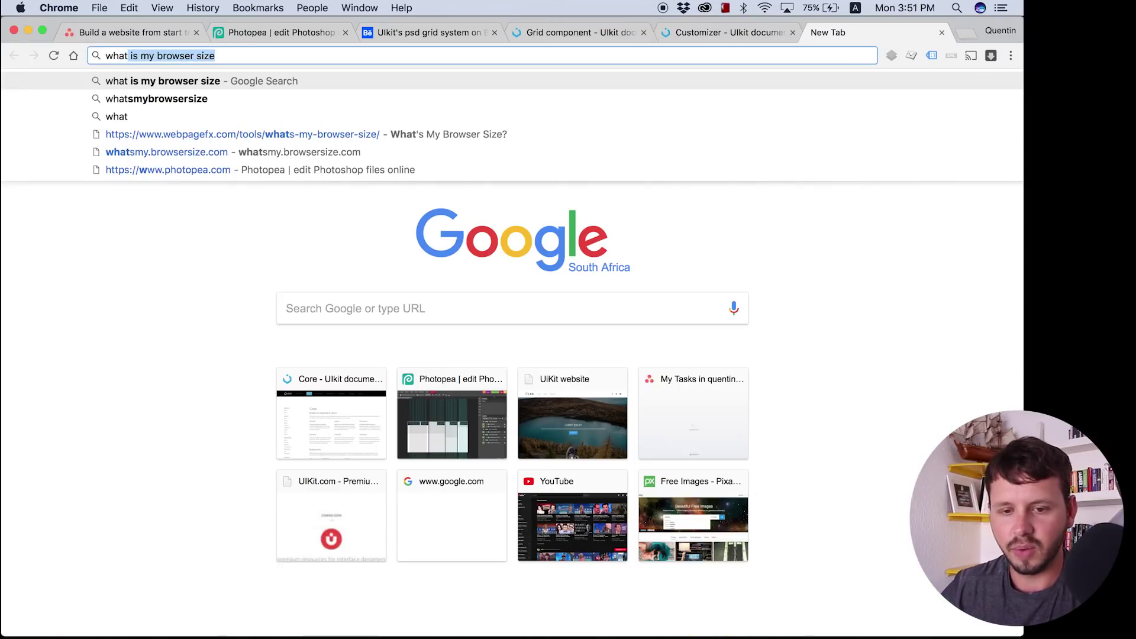
{"action": "key", "text": "Return"}
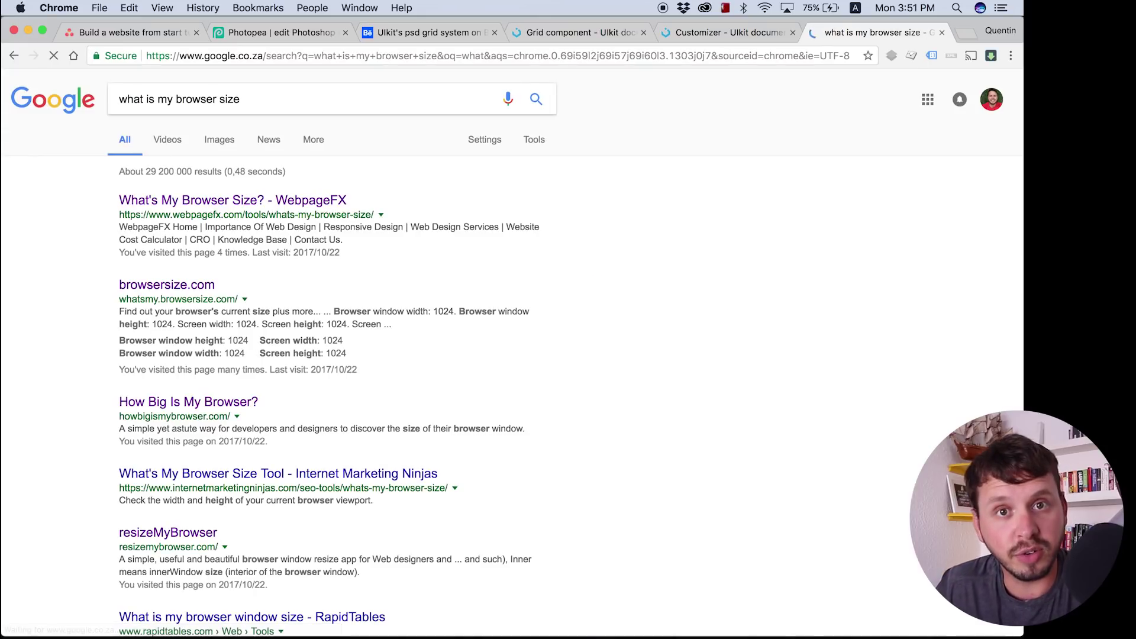
Step: Open WebpageFX's browser size tool and confirm the 1440 × 799 px viewport by resizing Chrome
{"action": "left_click", "coordinate": [314, 204]}
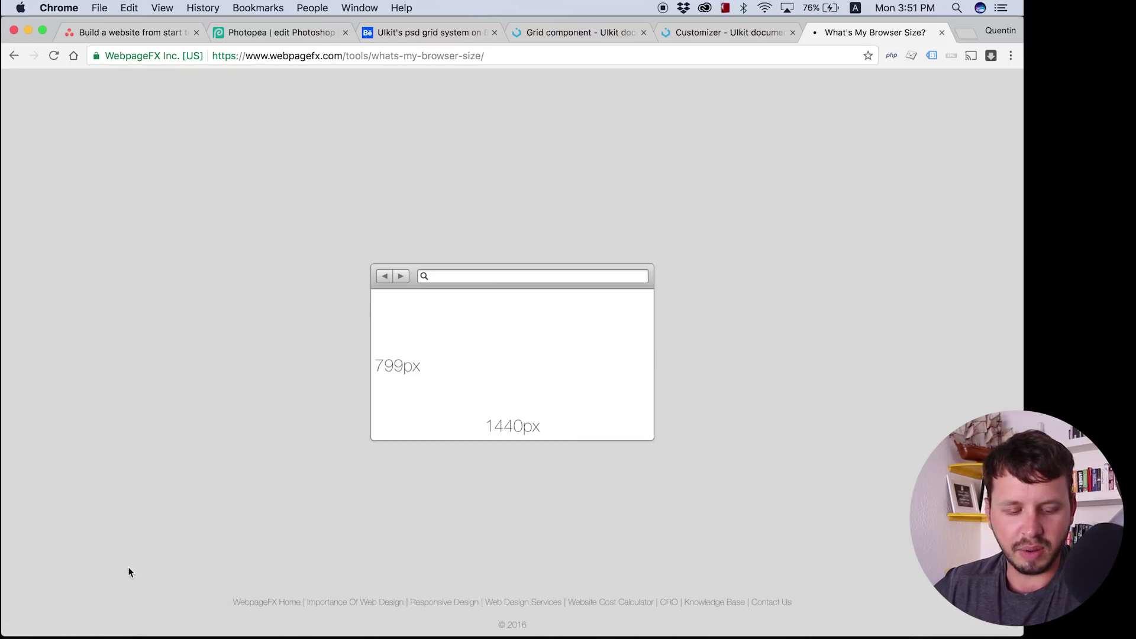
{"action": "mouse_move", "coordinate": [117, 637]}
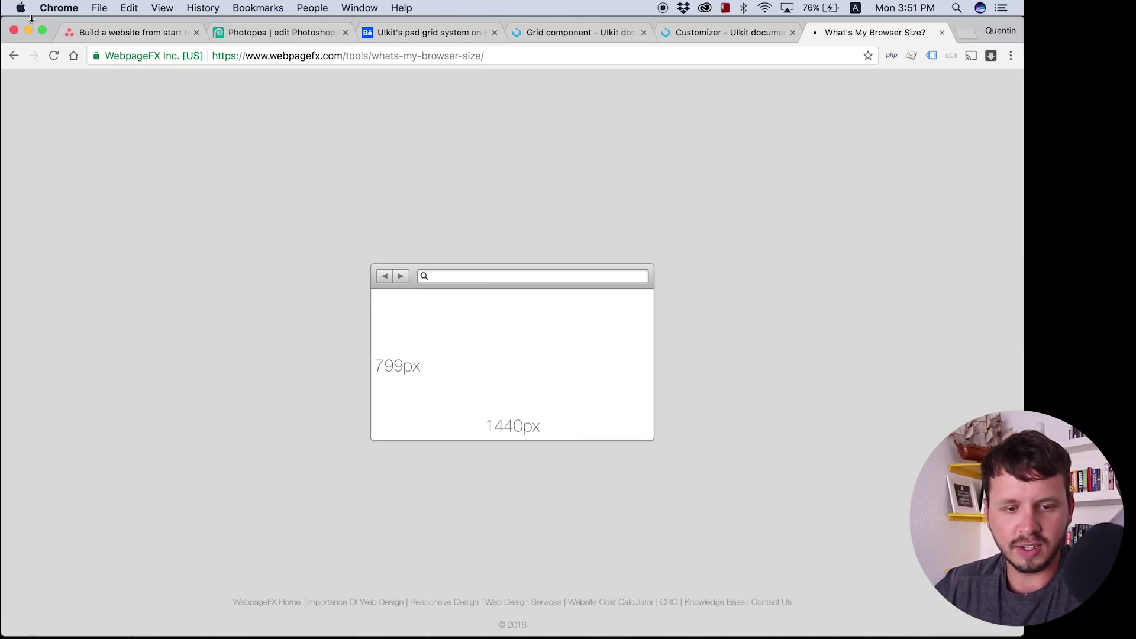
{"action": "left_click_drag", "start_coordinate": [34, 18], "coordinate": [34, 132]}
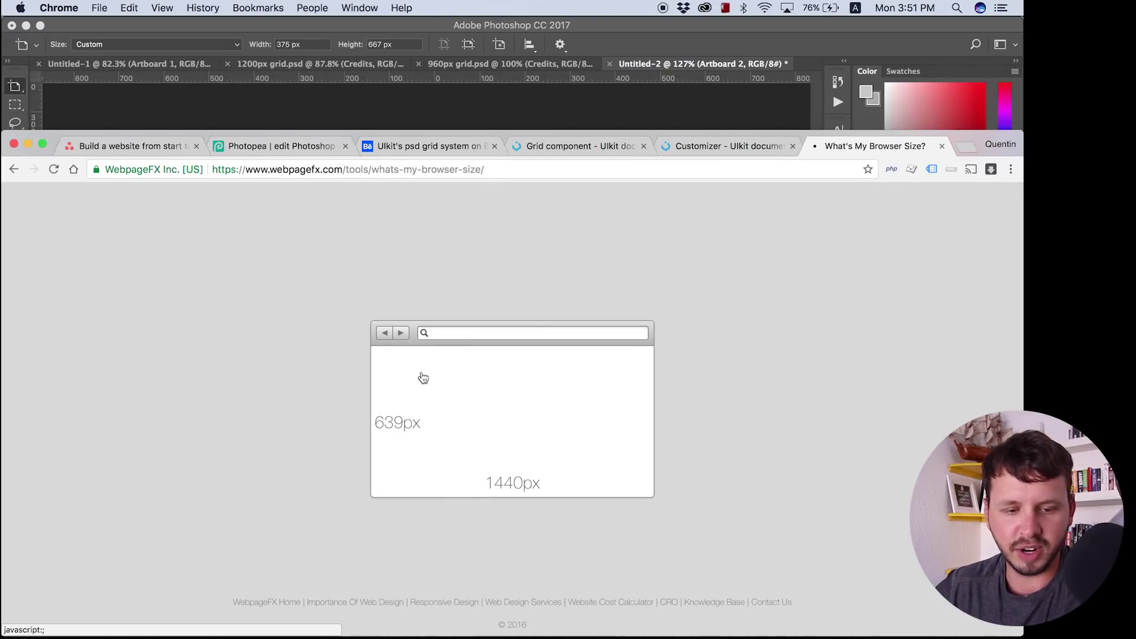
{"action": "left_click_drag", "start_coordinate": [52, 133], "coordinate": [41, 17]}
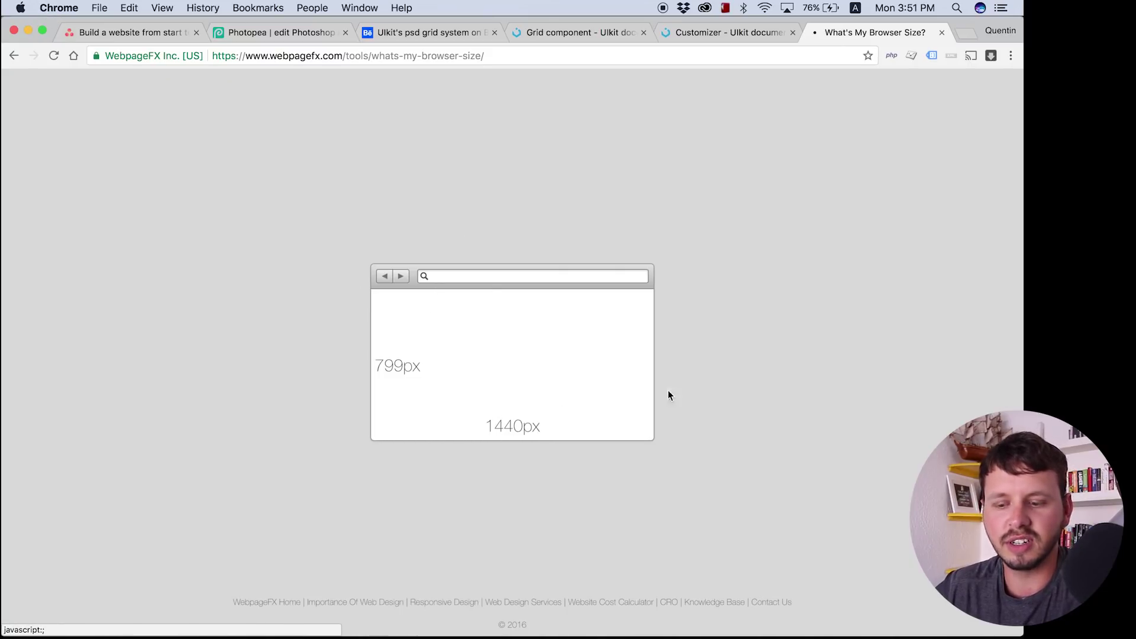
{"action": "mouse_move", "coordinate": [549, 618]}
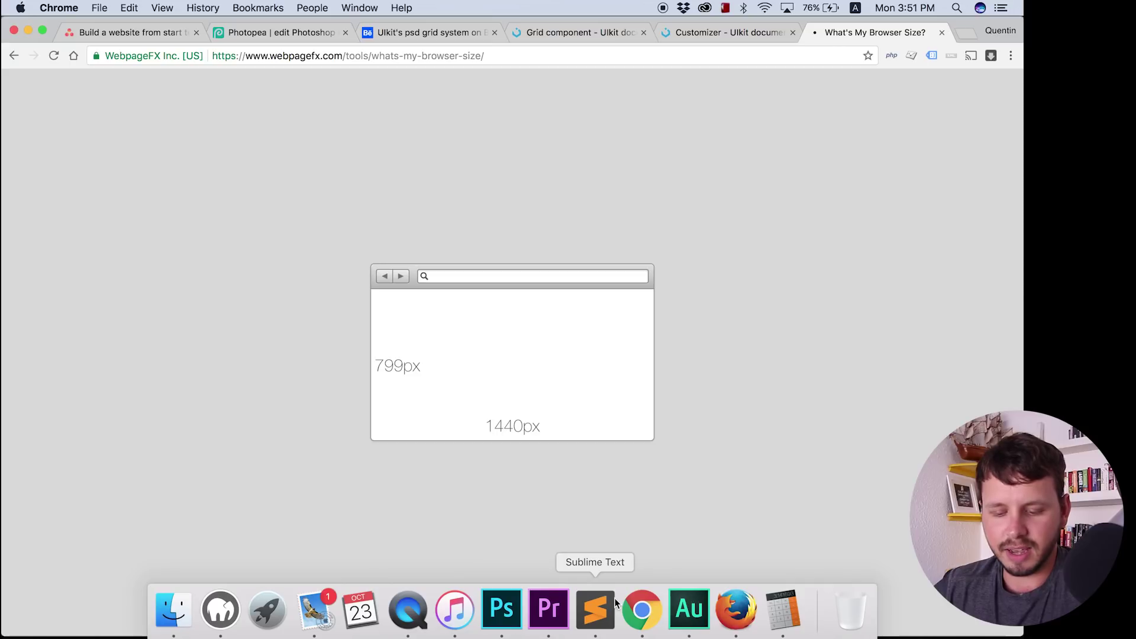
Step: Return to Photoshop and rename the narrow Artboard 2 to 'iphone'
{"action": "left_click", "coordinate": [502, 610]}
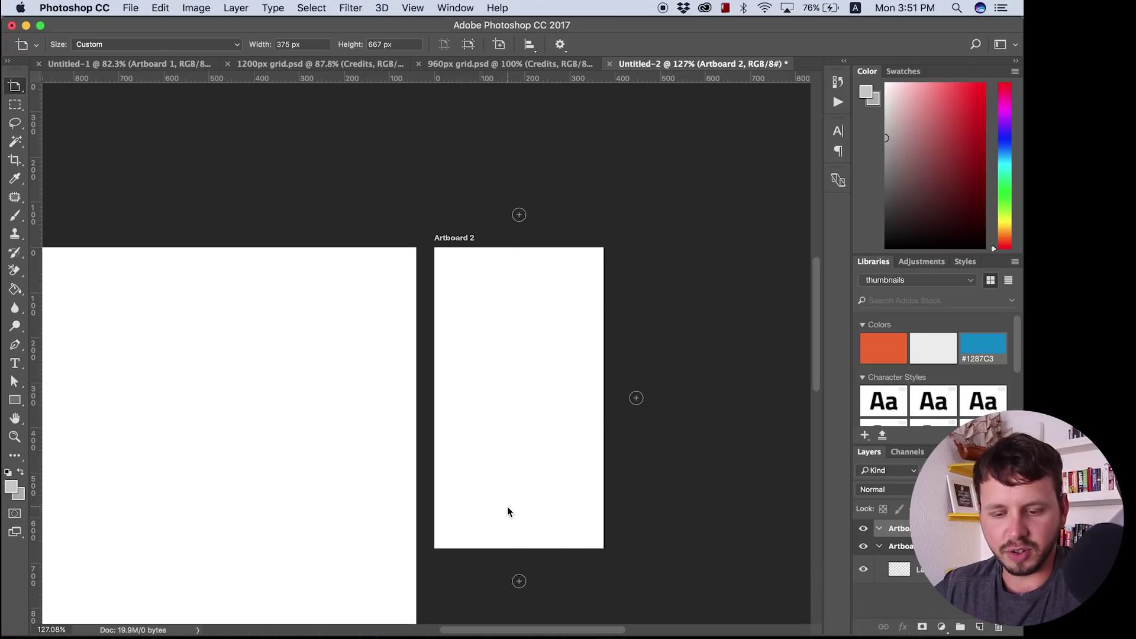
{"action": "scroll", "coordinate": [446, 326], "scroll_direction": "down", "scroll_amount": 3}
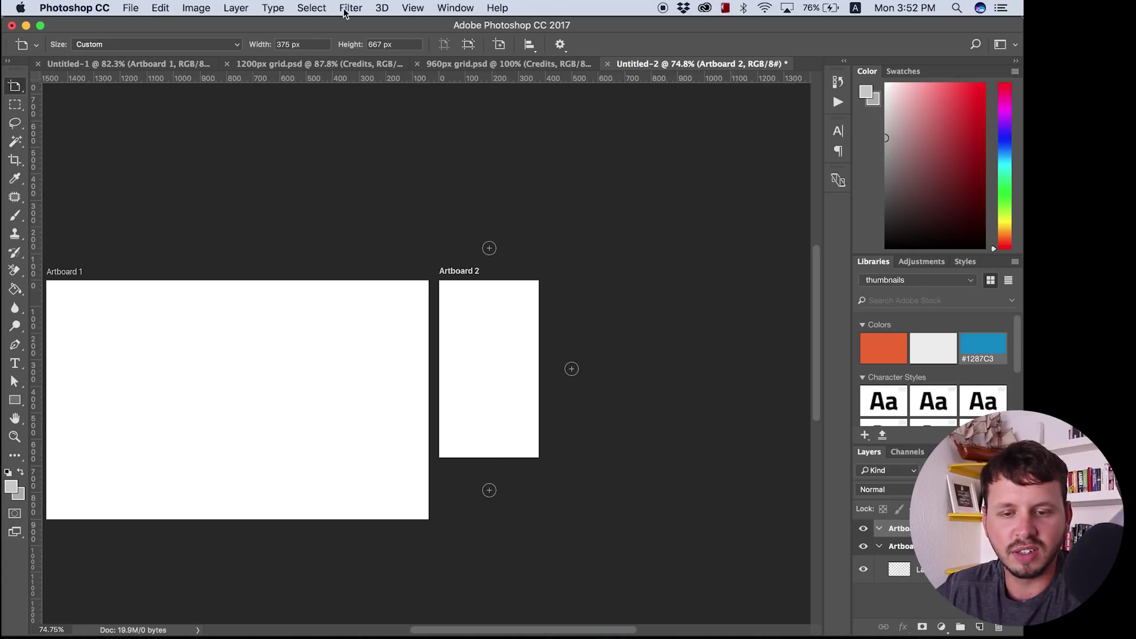
{"action": "left_click", "coordinate": [413, 8]}
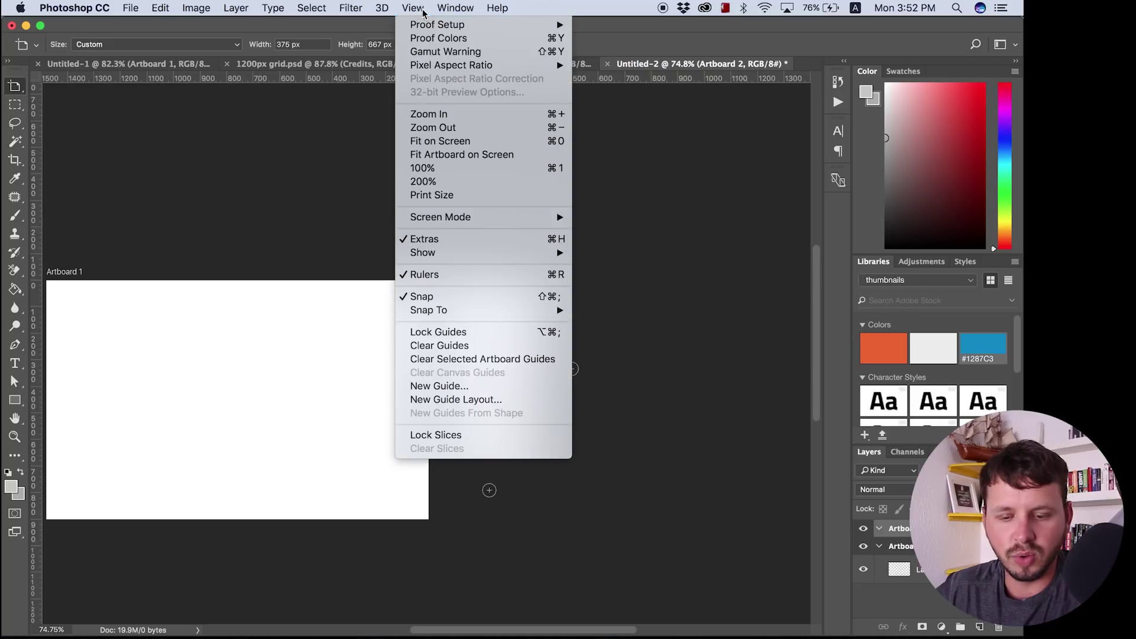
{"action": "left_click", "coordinate": [691, 326]}
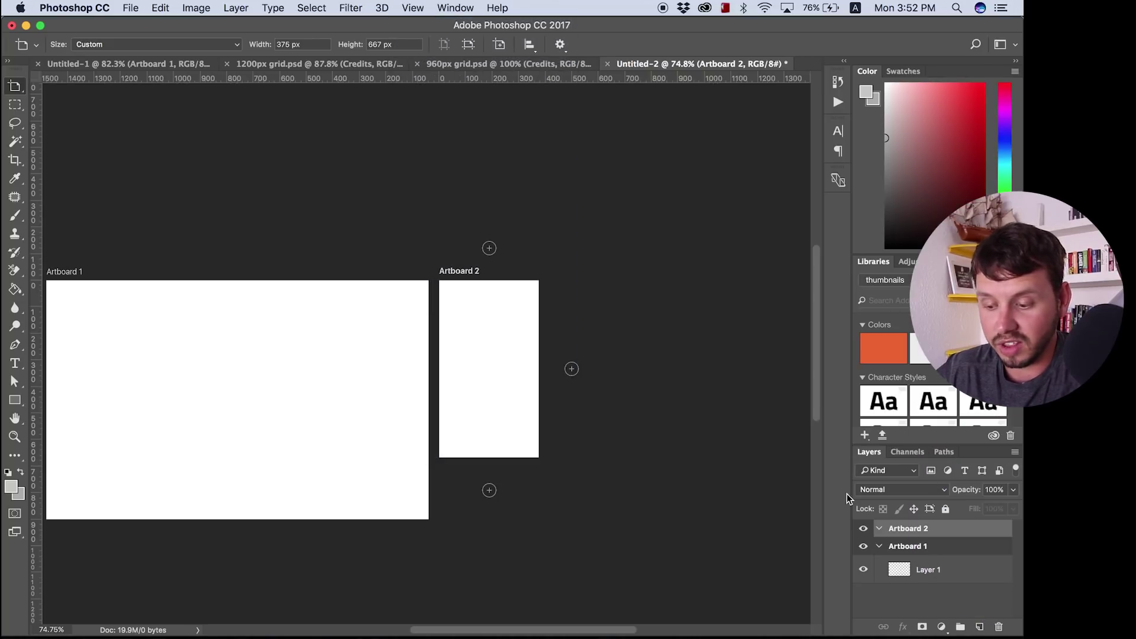
{"action": "double_click", "coordinate": [919, 529]}
{"action": "key", "text": "BackSpace"}
{"action": "type", "text": "iphone"}
{"action": "key", "text": "Return"}
Step: Rename the 1440 px Artboard 1 to 'mac'
{"action": "left_click", "coordinate": [926, 552]}
{"action": "double_click", "coordinate": [923, 552]}
{"action": "type", "text": "mac"}
{"action": "key", "text": "Return"}
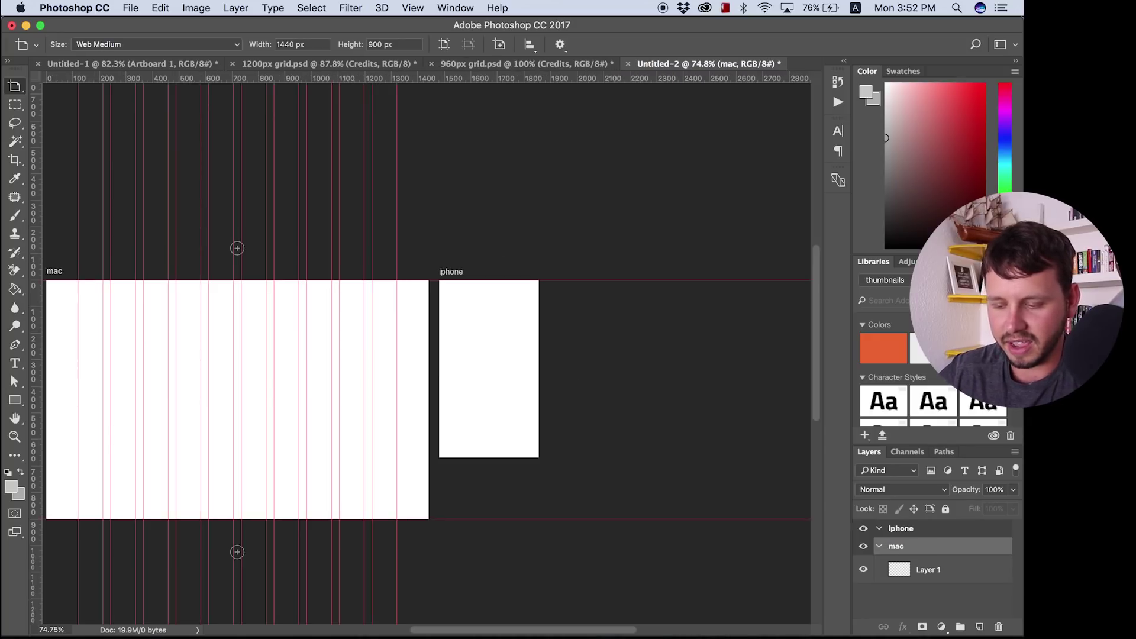
Step: Add a New Guide Layout to the iphone artboard: 10 columns, 30 px gutter, left and right margins cleared from 120 px to 0
{"action": "left_click", "coordinate": [915, 532]}
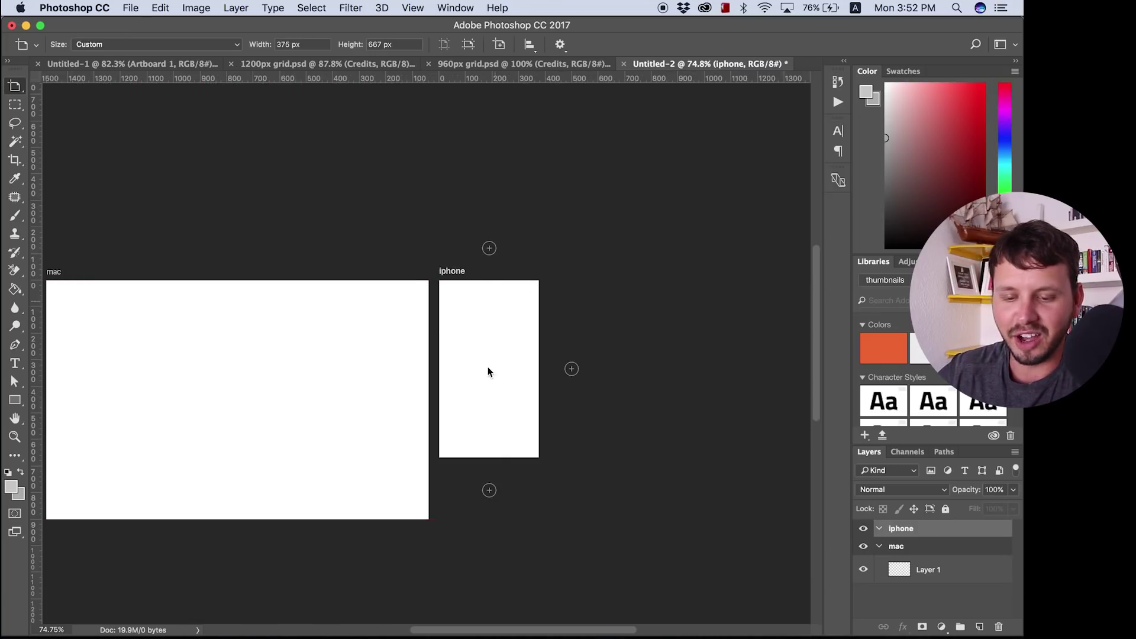
{"action": "left_click", "coordinate": [409, 9]}
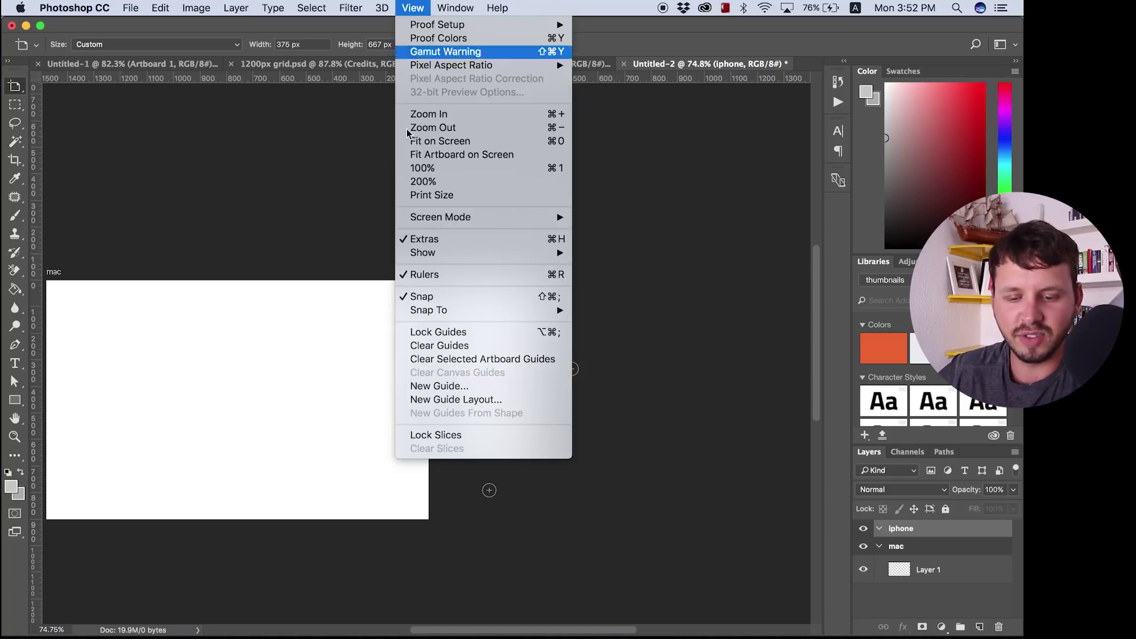
{"action": "left_click", "coordinate": [424, 400]}
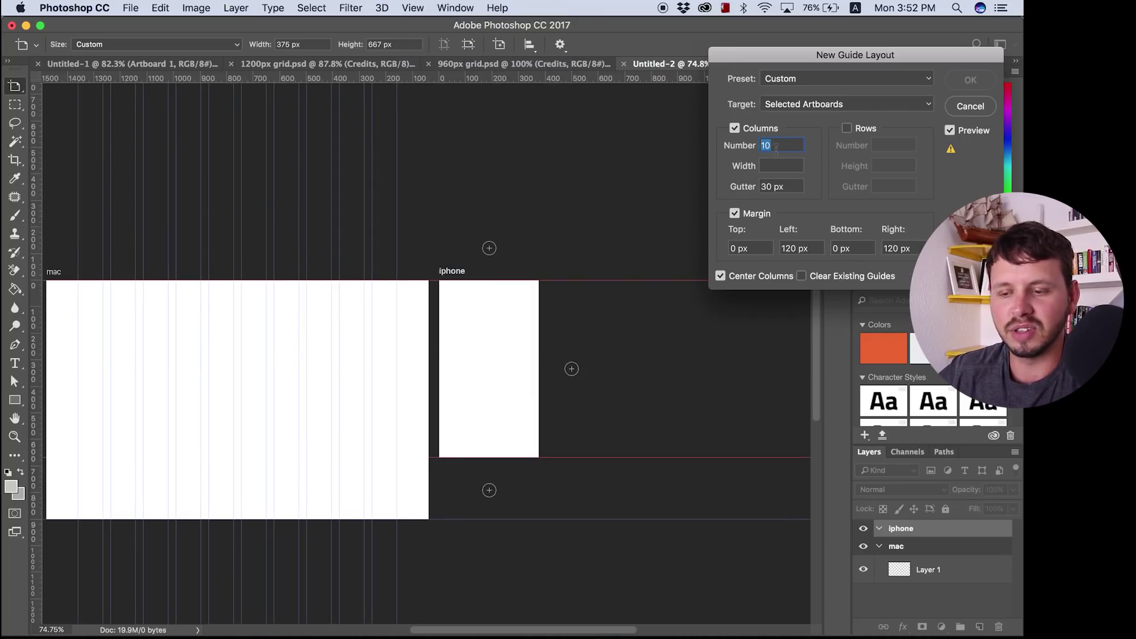
{"action": "left_click", "coordinate": [779, 148]}
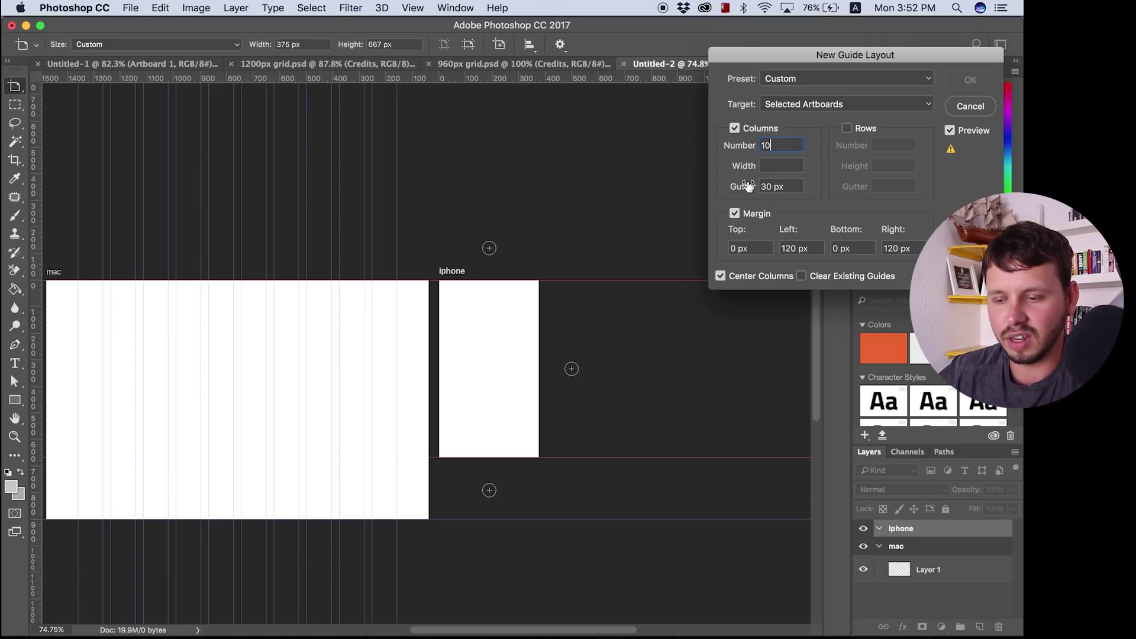
{"action": "double_click", "coordinate": [794, 248]}
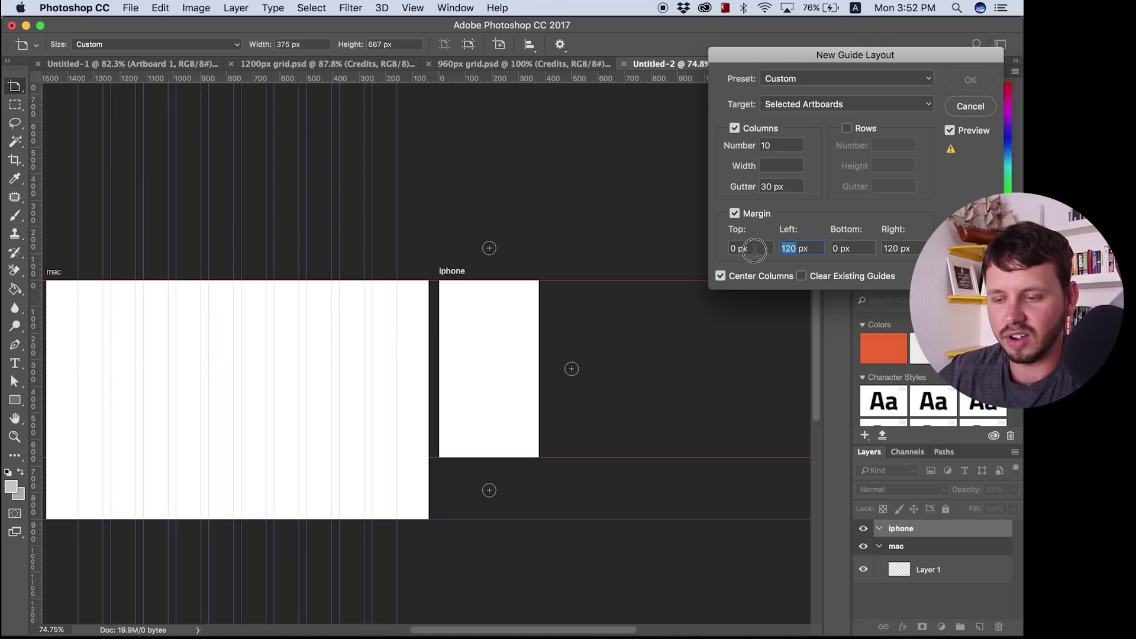
{"action": "key", "text": "BackSpace"}
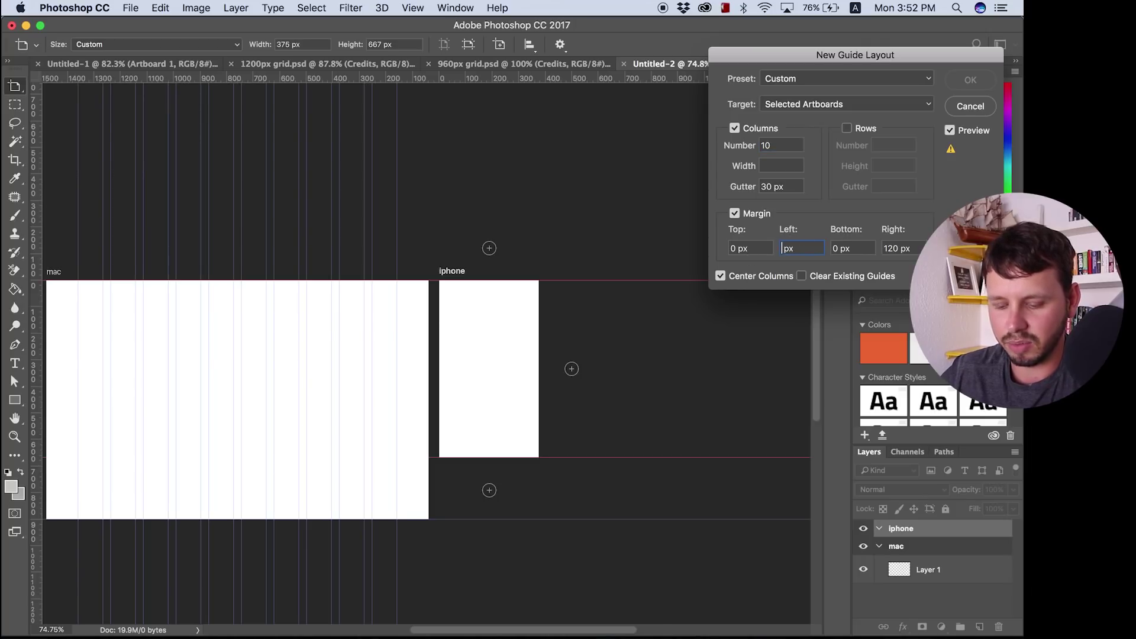
{"action": "double_click", "coordinate": [895, 249]}
{"action": "type", "text": "0"}
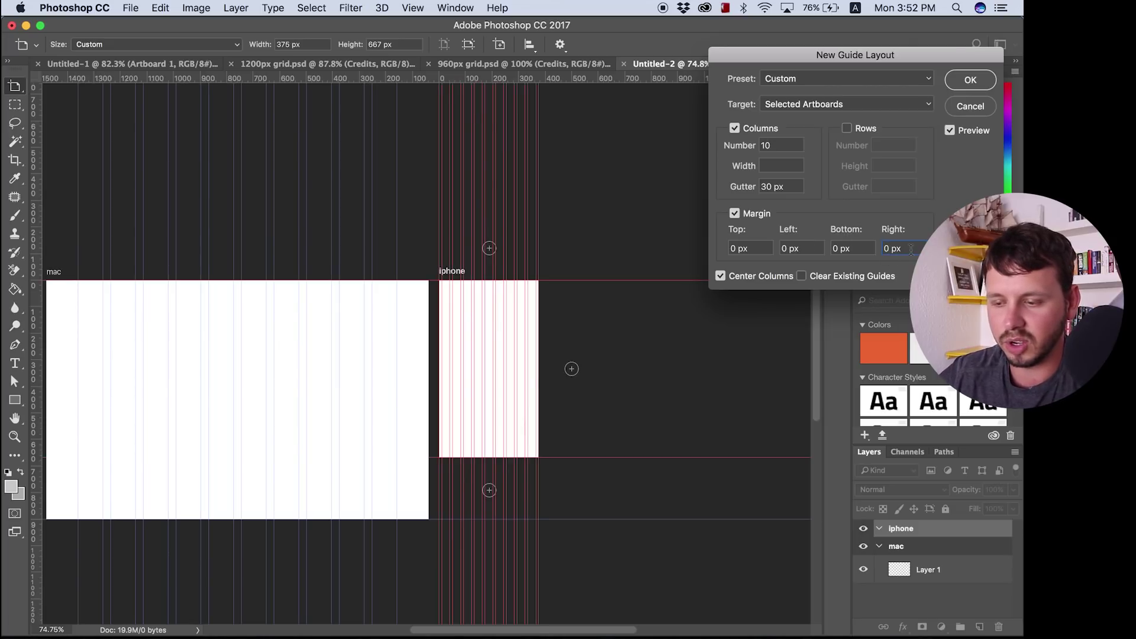
{"action": "scroll", "coordinate": [512, 374], "scroll_direction": "up", "scroll_amount": 5}
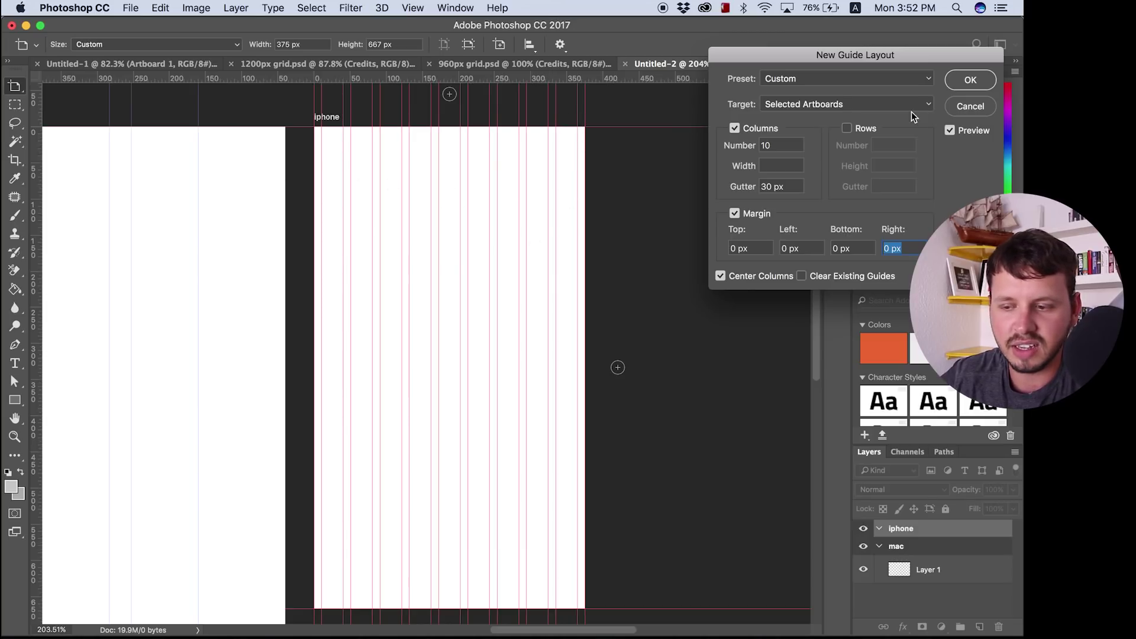
{"action": "left_click", "coordinate": [971, 80]}
{"action": "scroll", "coordinate": [380, 284], "scroll_direction": "down", "scroll_amount": 3}
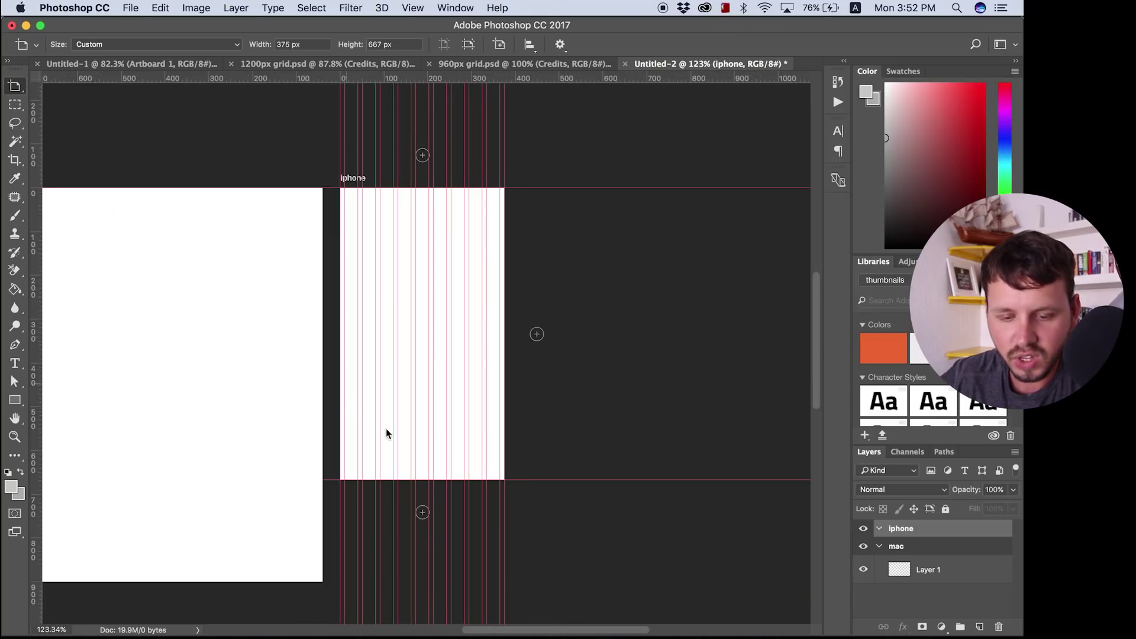
{"action": "left_click_drag", "start_coordinate": [474, 630], "coordinate": [381, 630]}
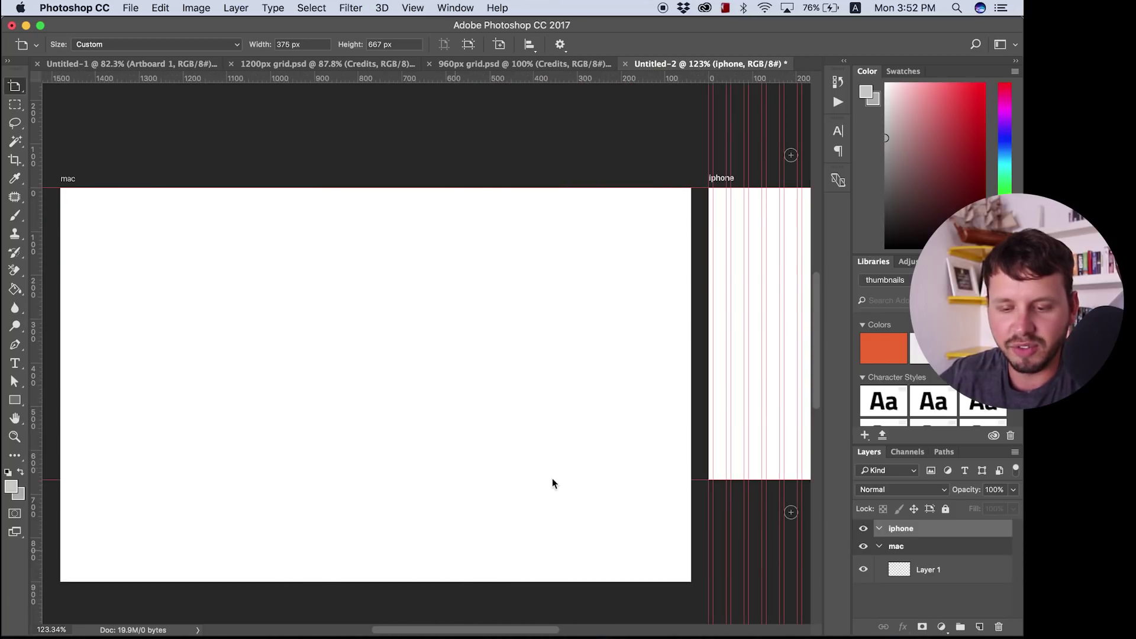
{"action": "left_click", "coordinate": [895, 545]}
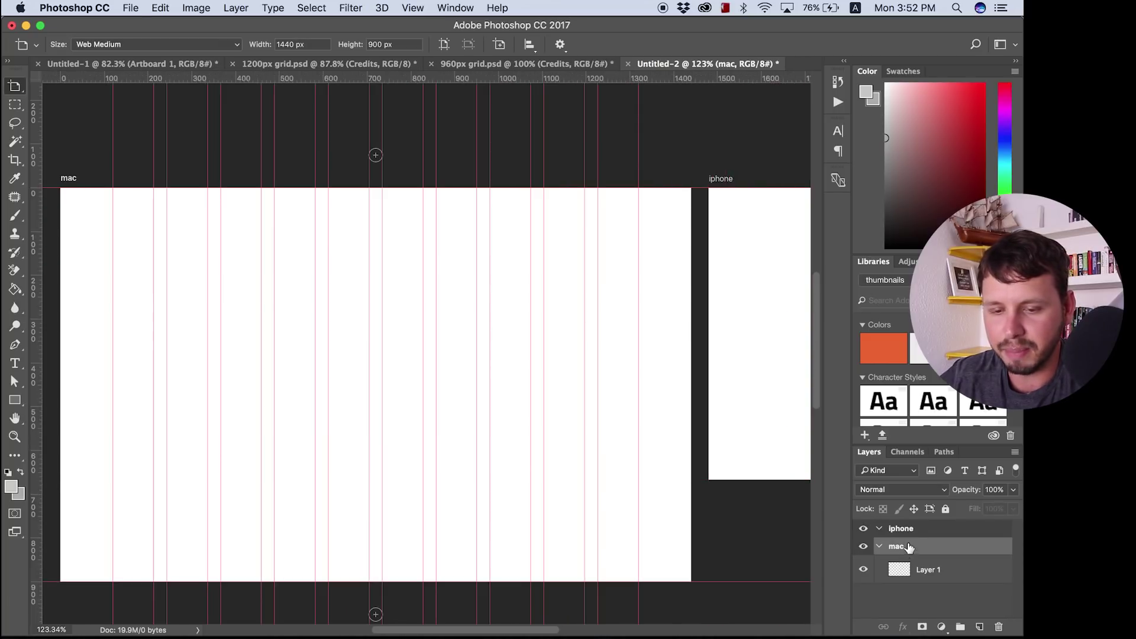
{"action": "left_click", "coordinate": [915, 529]}
{"action": "scroll", "coordinate": [552, 354], "scroll_direction": "down", "scroll_amount": 6}
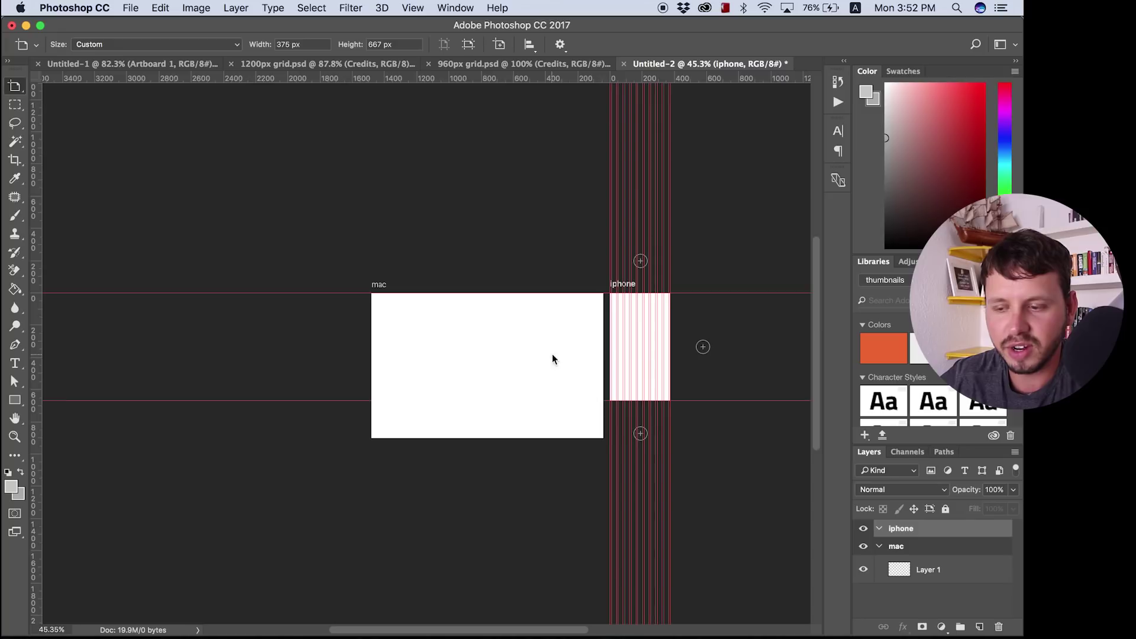